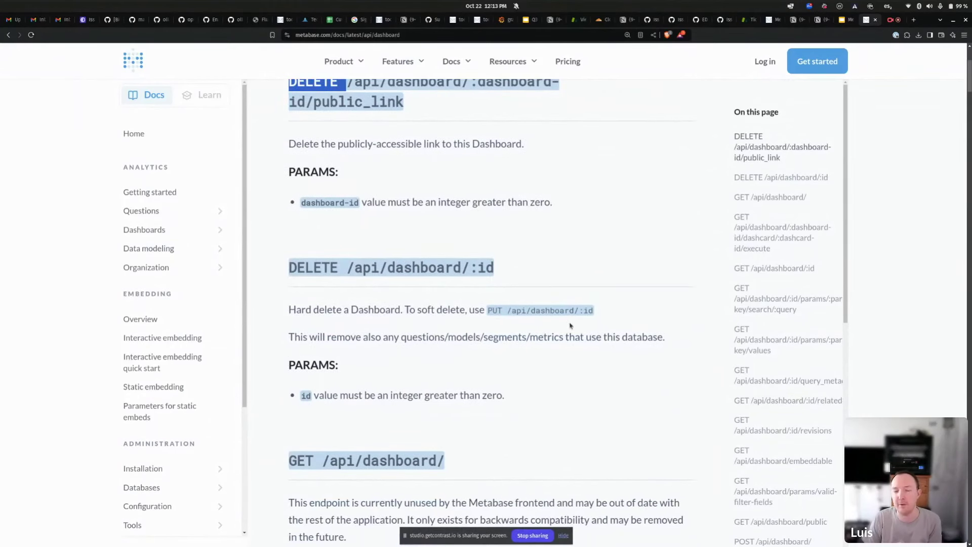
Go back to the API endpoint list, then switch to the local 'Metabase API doc' window.
key("alt+Left")
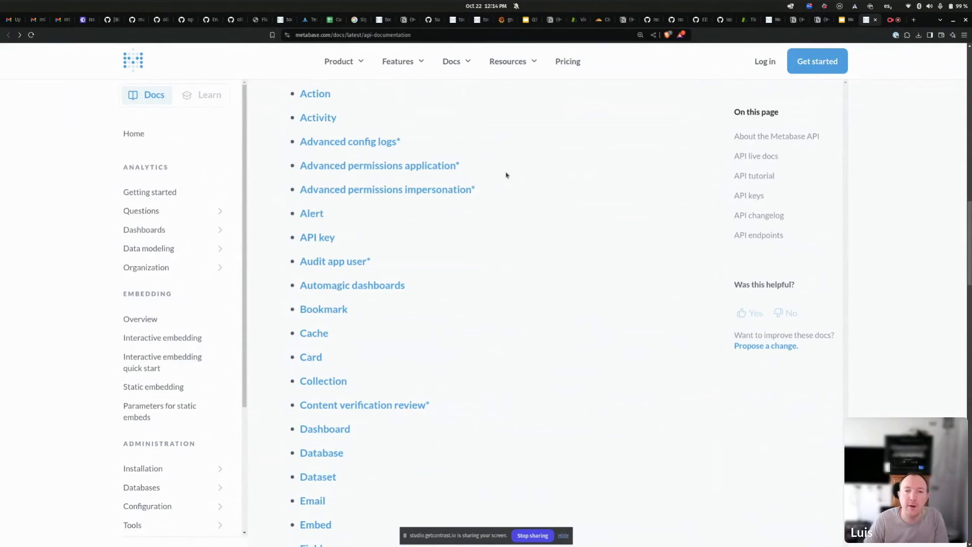
key("alt+Tab")
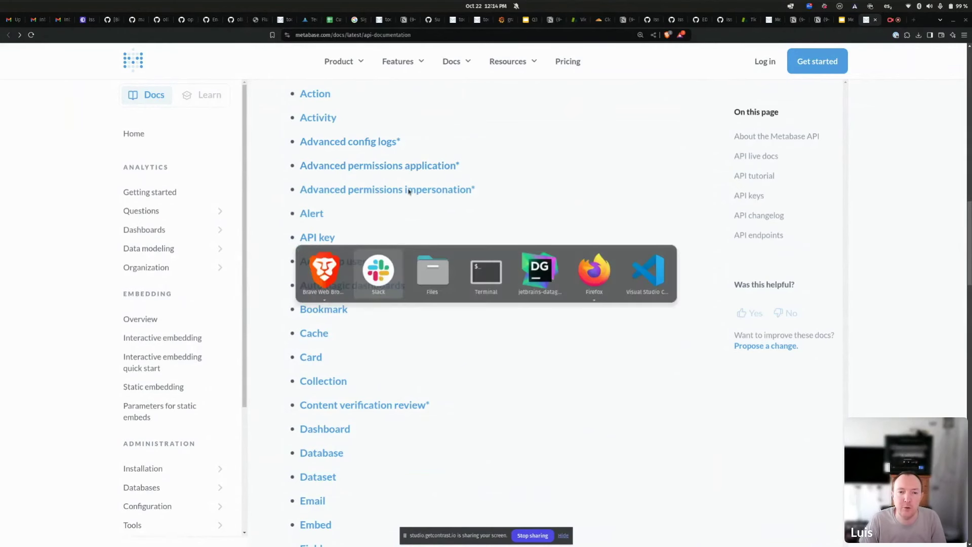
key("alt+Tab")
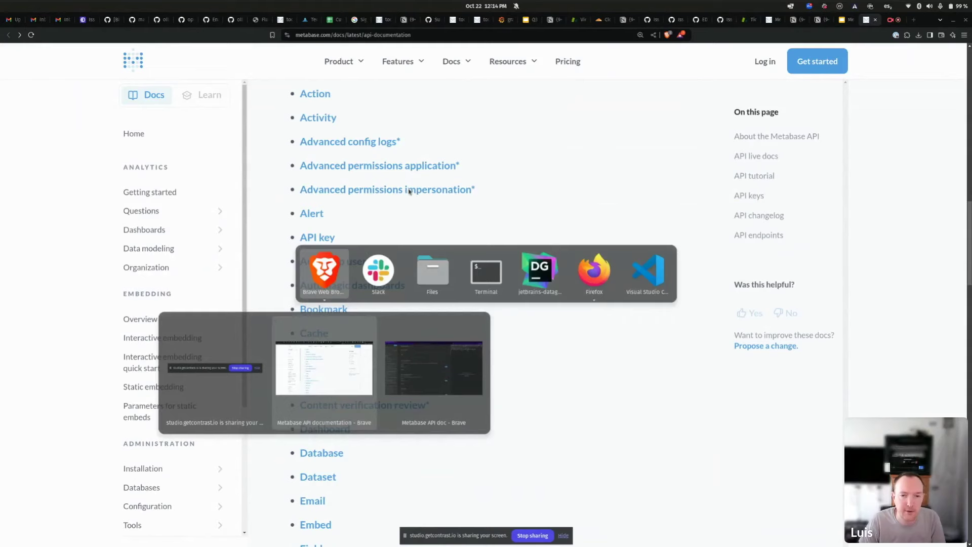
key("alt+grave")
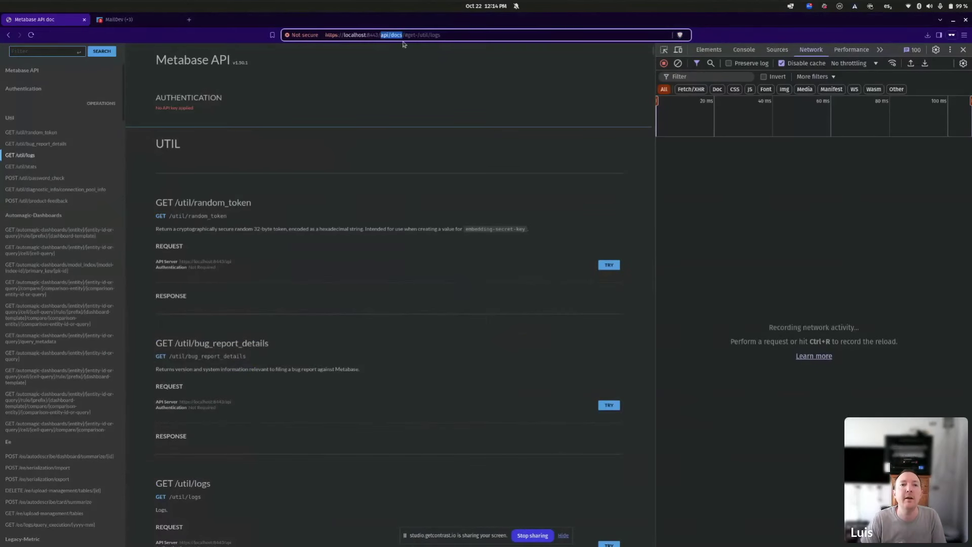
Reload the instance docs at /api/docs and close DevTools so they fill the window.
left_click_drag(403, 37, 541, 44)
key("BackSpace")
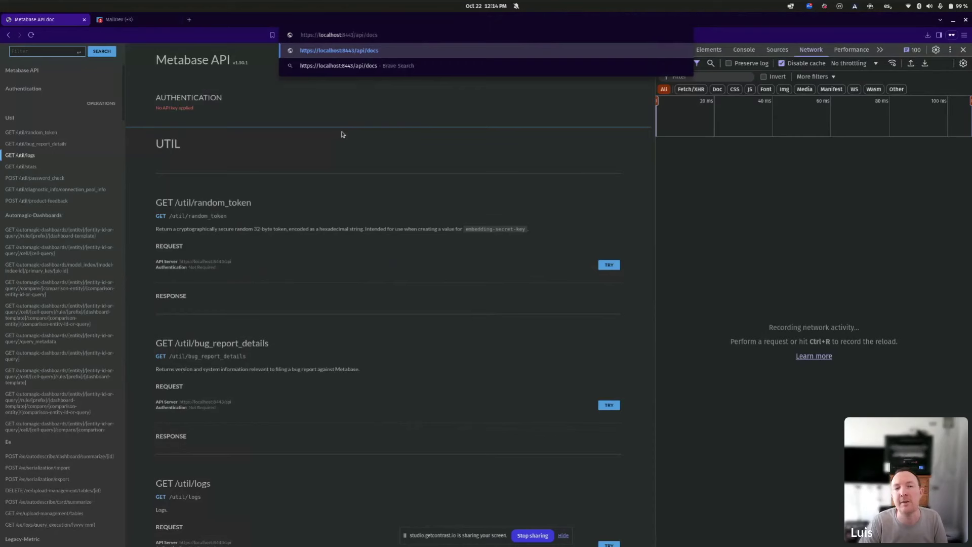
key("Return")
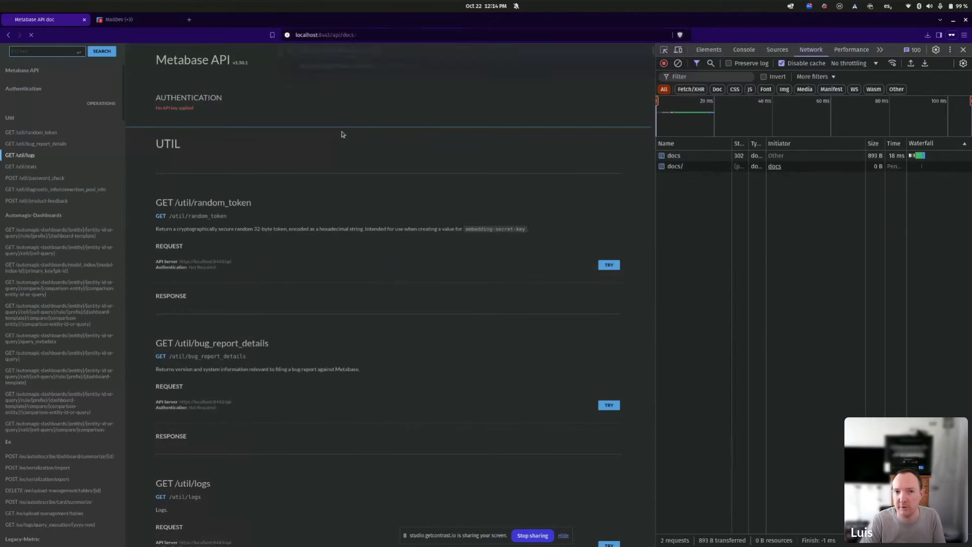
left_click(963, 50)
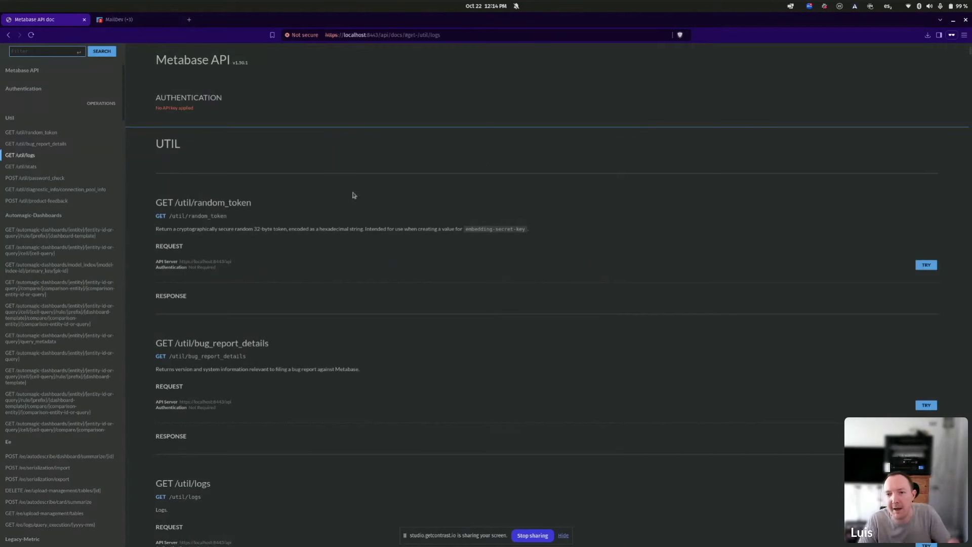
Scroll through the Util endpoints, show the password_check request schema, and continue to automagic-dashboards.
scroll(364, 240, "down", 10)
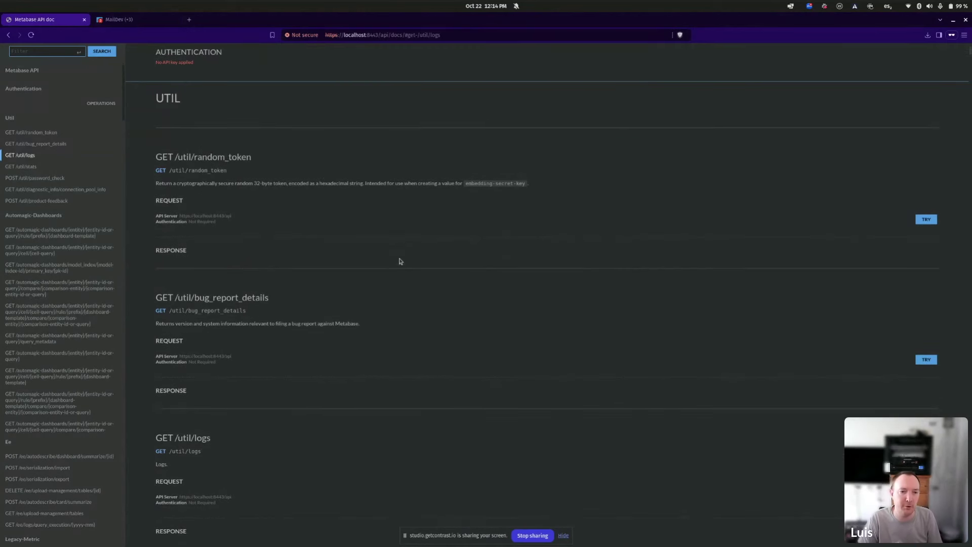
scroll(289, 253, "down", 2)
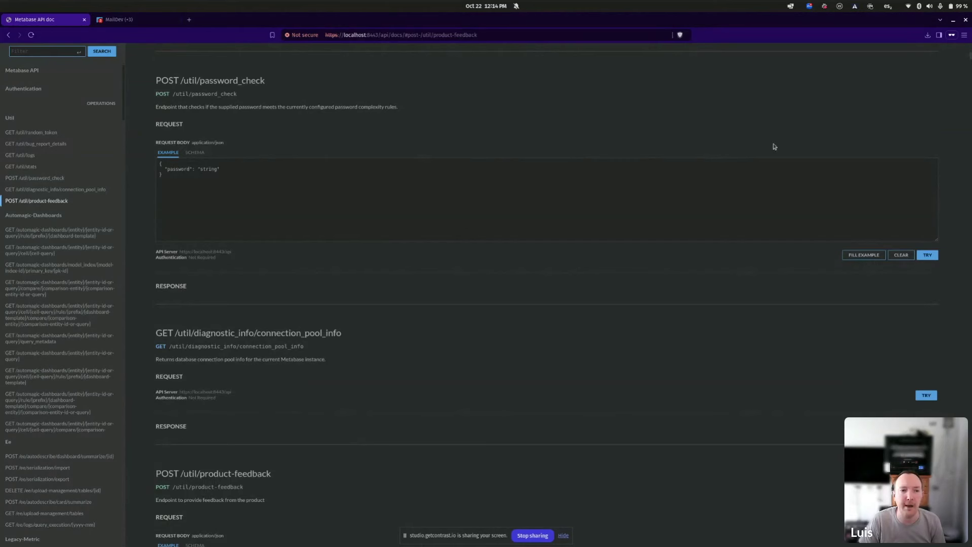
left_click_drag(245, 177, 173, 157)
left_click(215, 178)
left_click(194, 152)
scroll(362, 247, "down", 2)
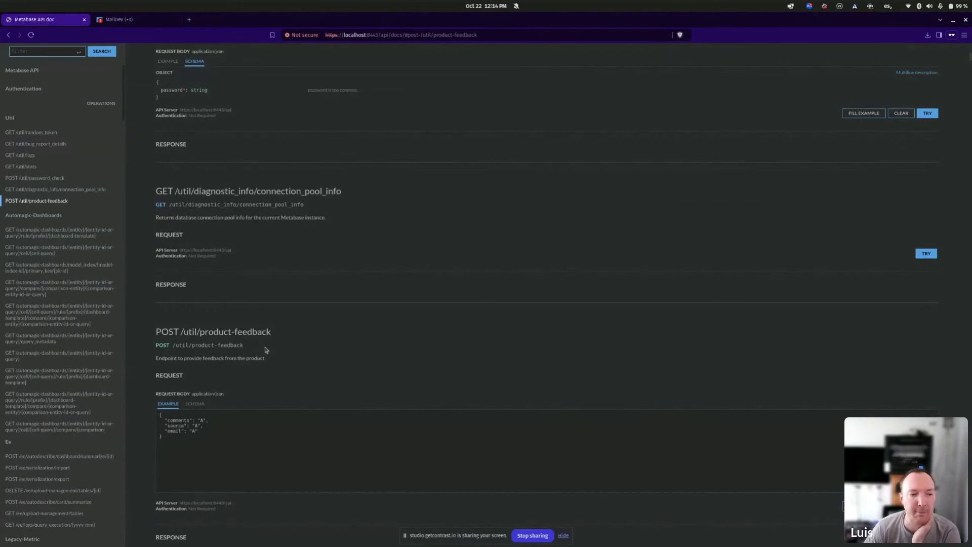
scroll(266, 349, "down", 6)
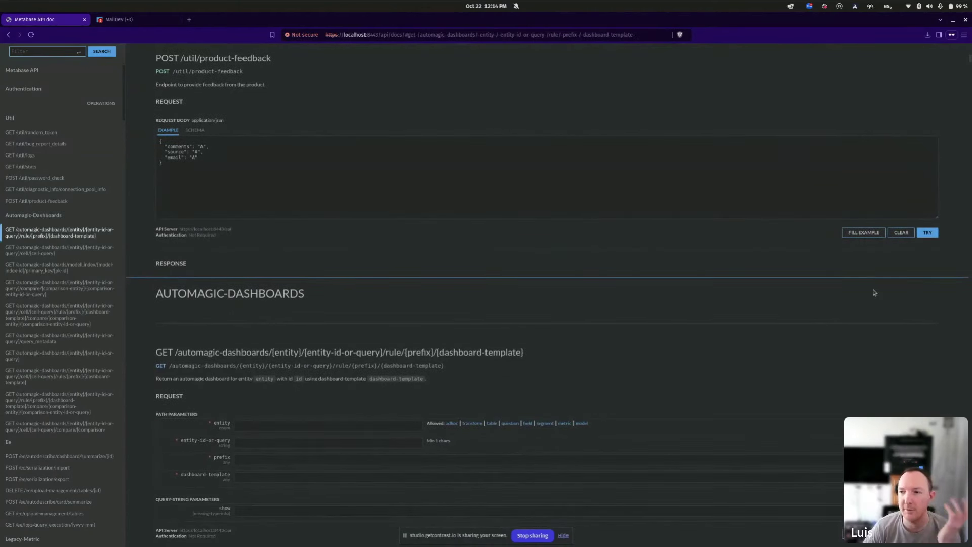
scroll(901, 435, "down", 15)
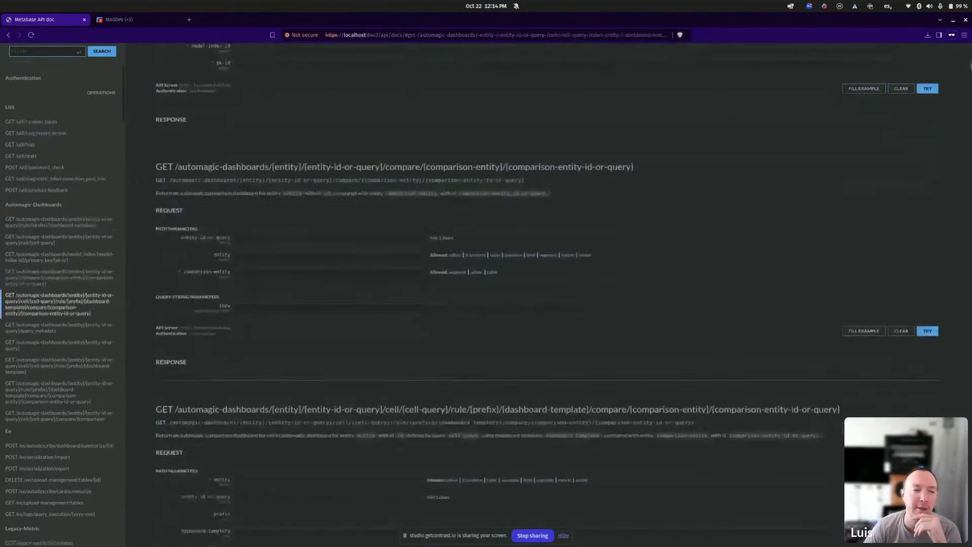
scroll(597, 259, "down", 8)
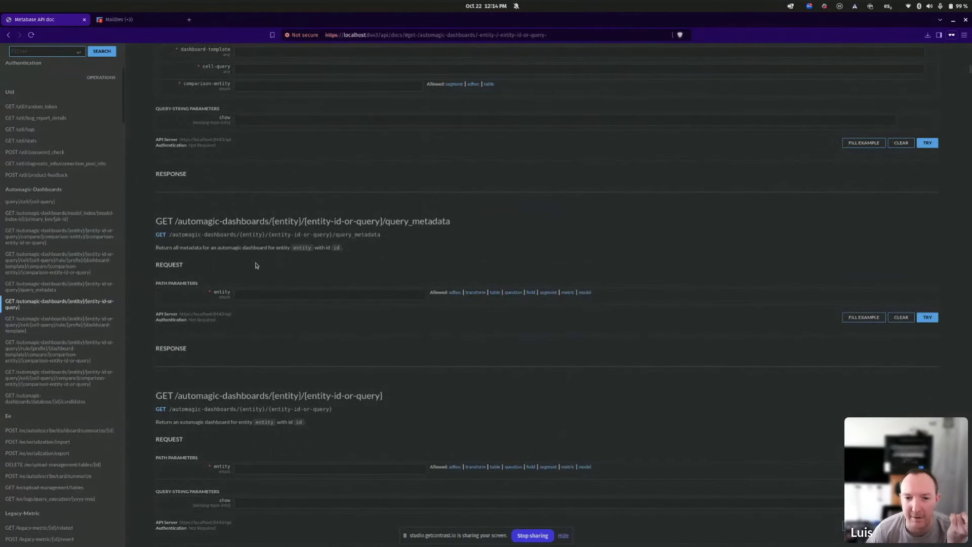
scroll(424, 405, "down", 4)
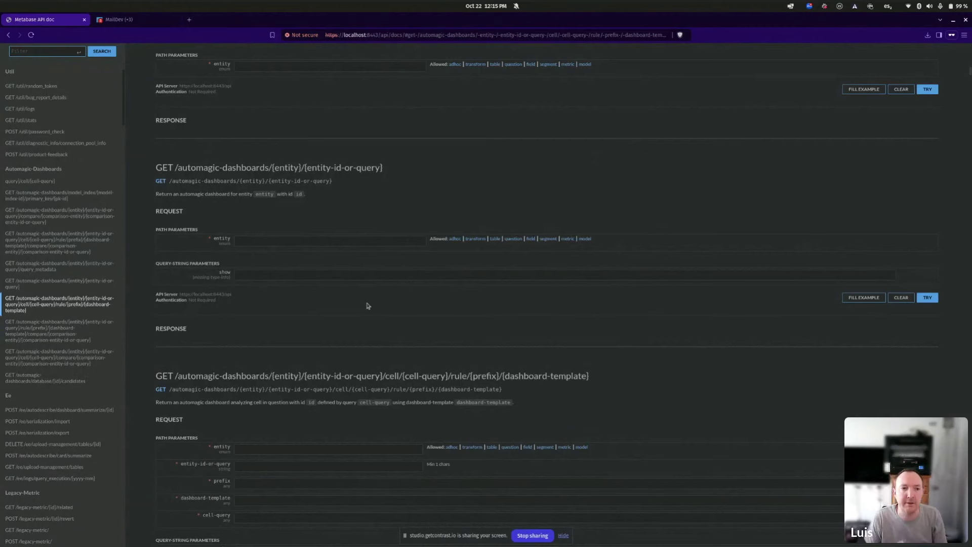
Switch back to the public Metabase API documentation window.
key("alt+Tab")
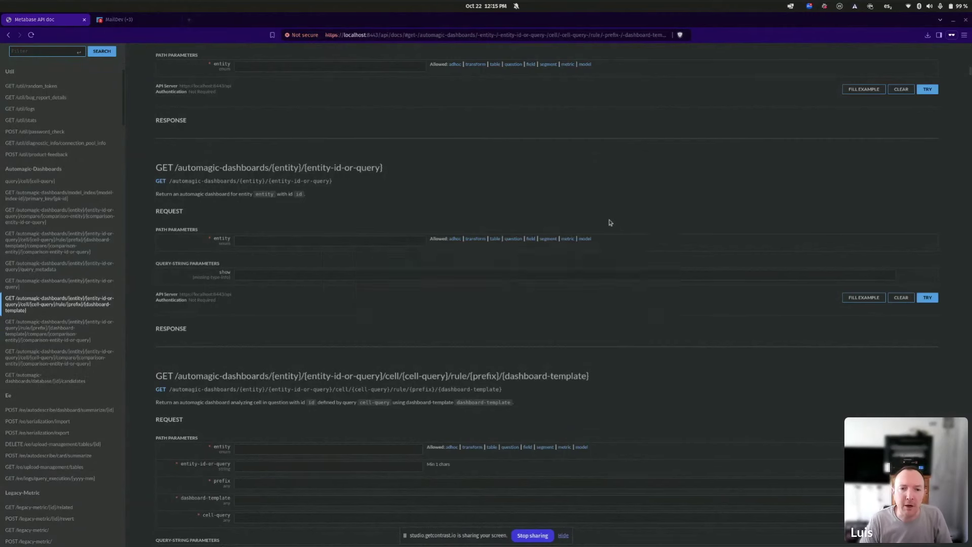
key("alt+Tab")
key("alt+grave")
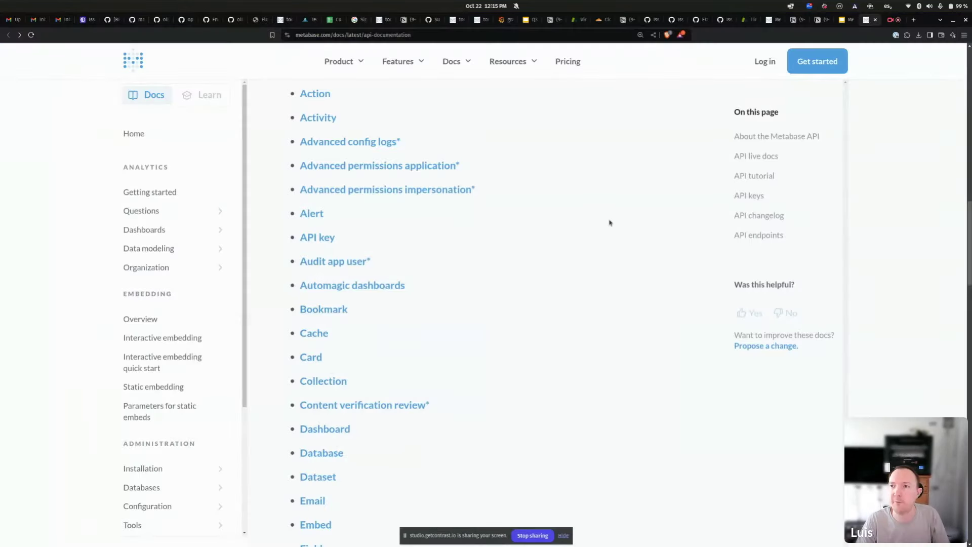
Show the 'How to make API calls?' slide, then return to the local Metabase API doc window.
key("alt+Tab")
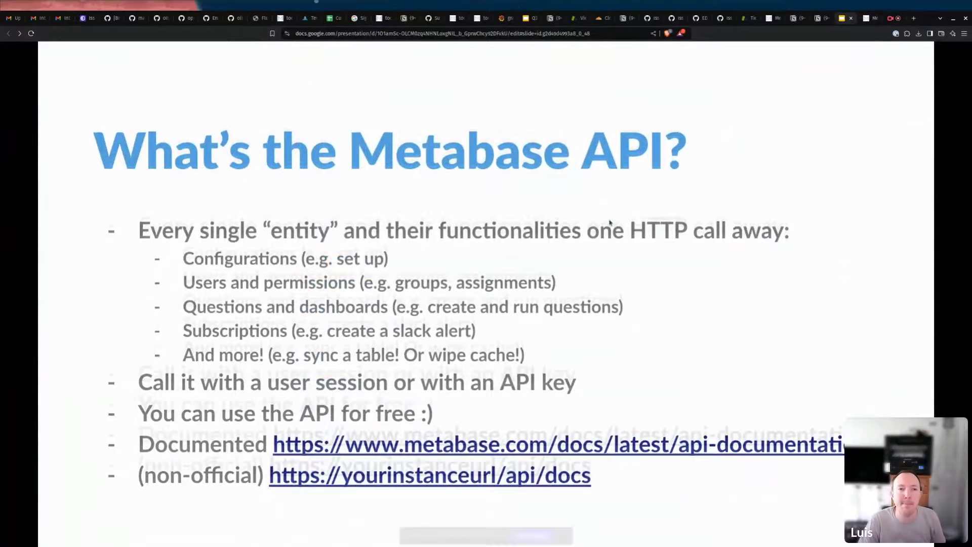
left_click(610, 223)
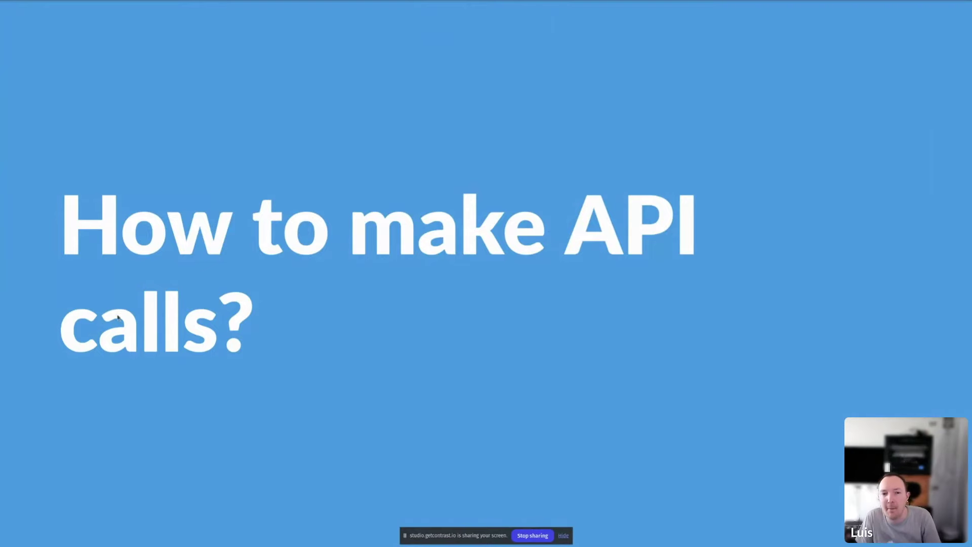
key("alt+Tab")
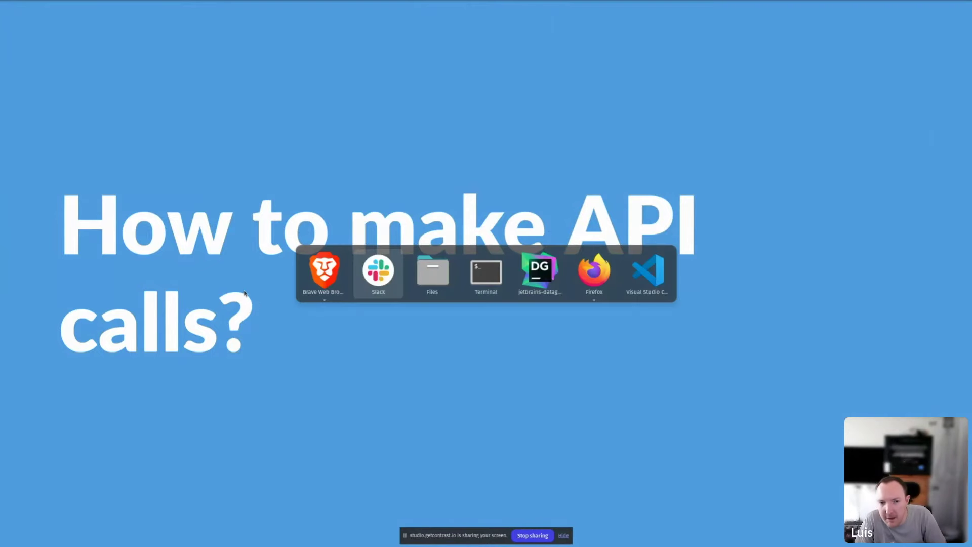
key("alt+Tab")
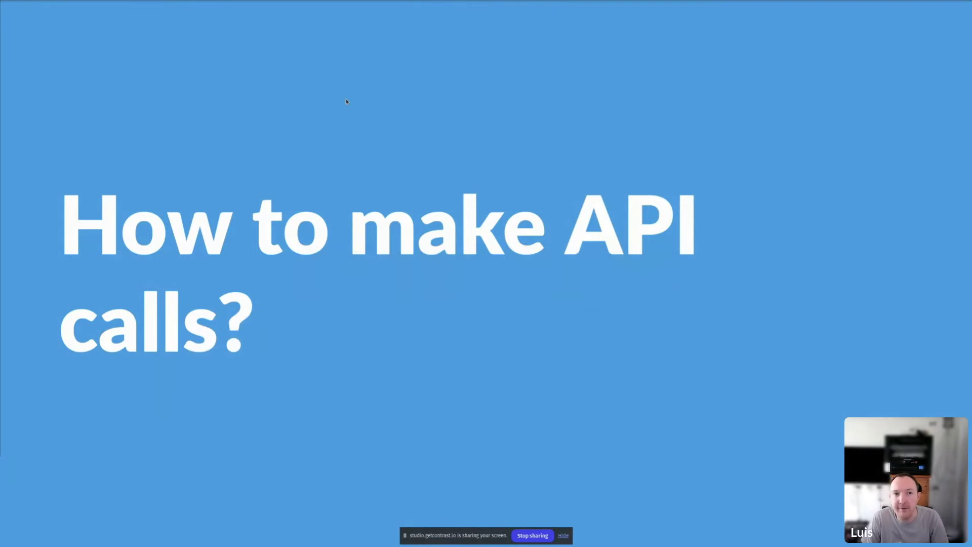
key("alt+Tab")
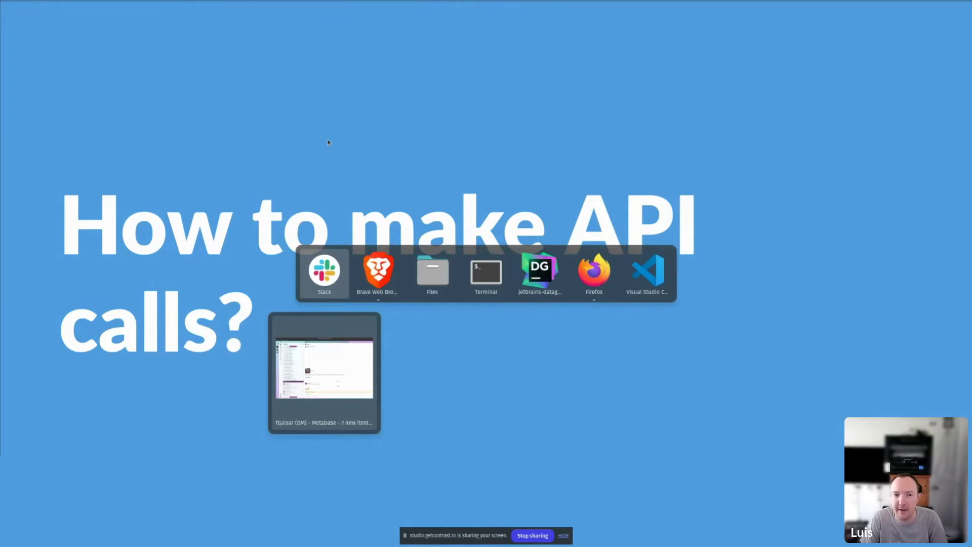
key("alt+Tab")
key("alt+grave")
key("alt+grave")
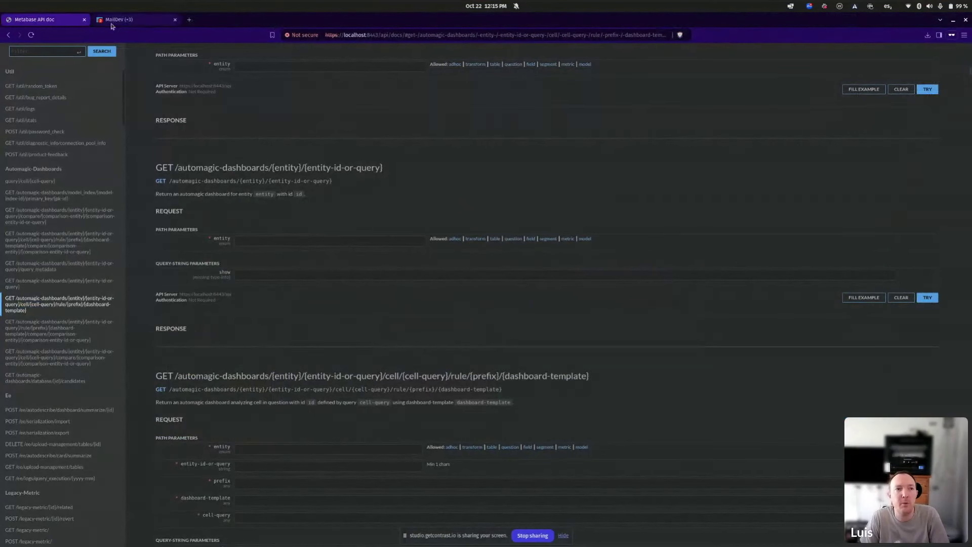
left_click_drag(380, 35, 802, 38)
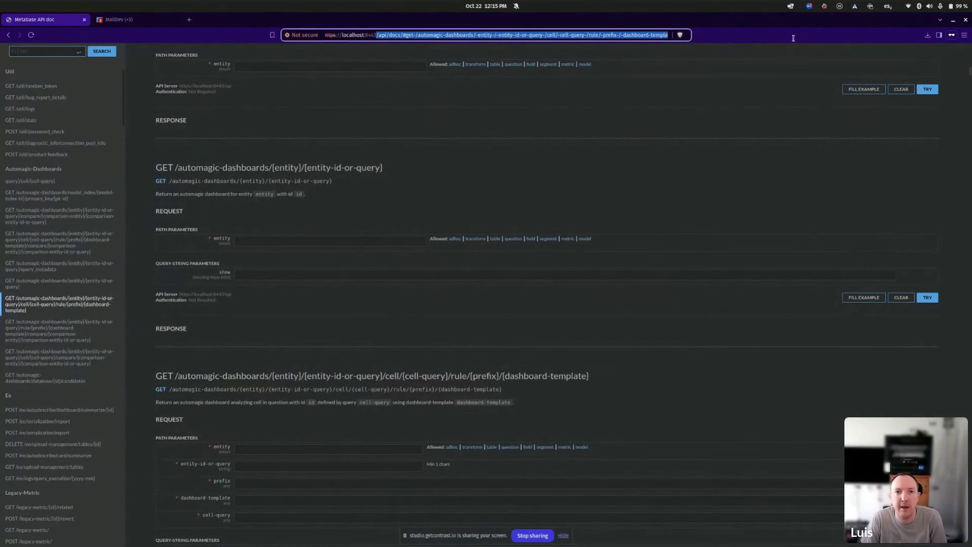
key("BackSpace")
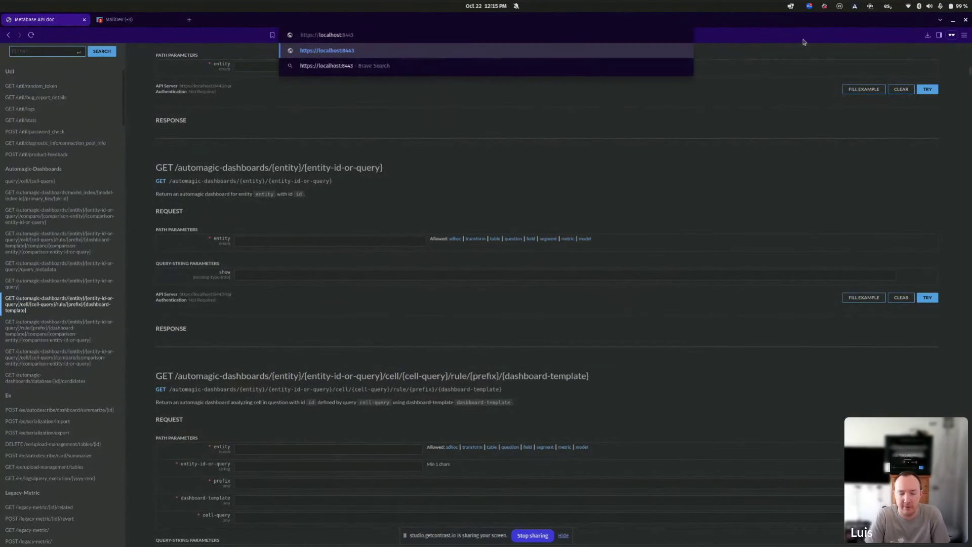
key("Return")
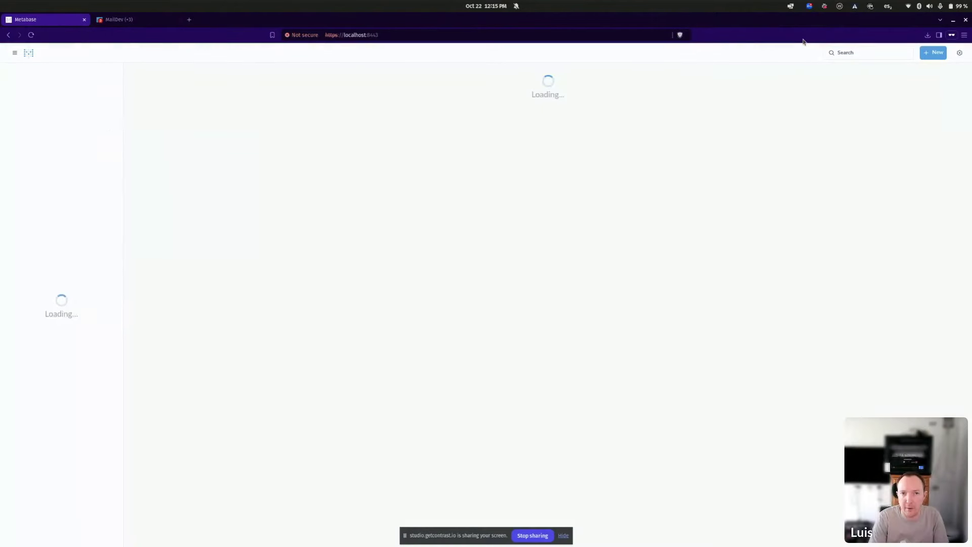
key("ctrl+plus")
key("ctrl+plus")
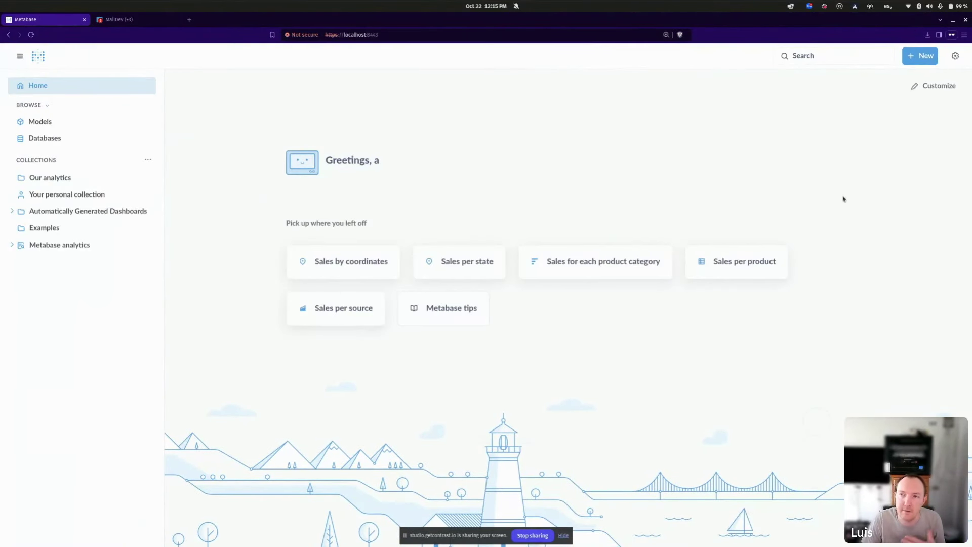
left_click(952, 57)
left_click(906, 165)
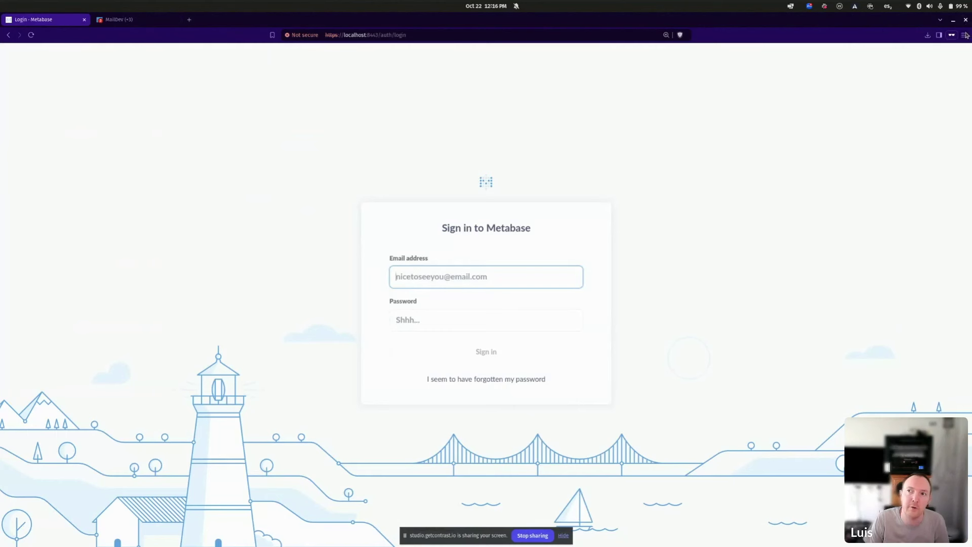
Open the browser's developer tools on the Network panel.
left_click(964, 37)
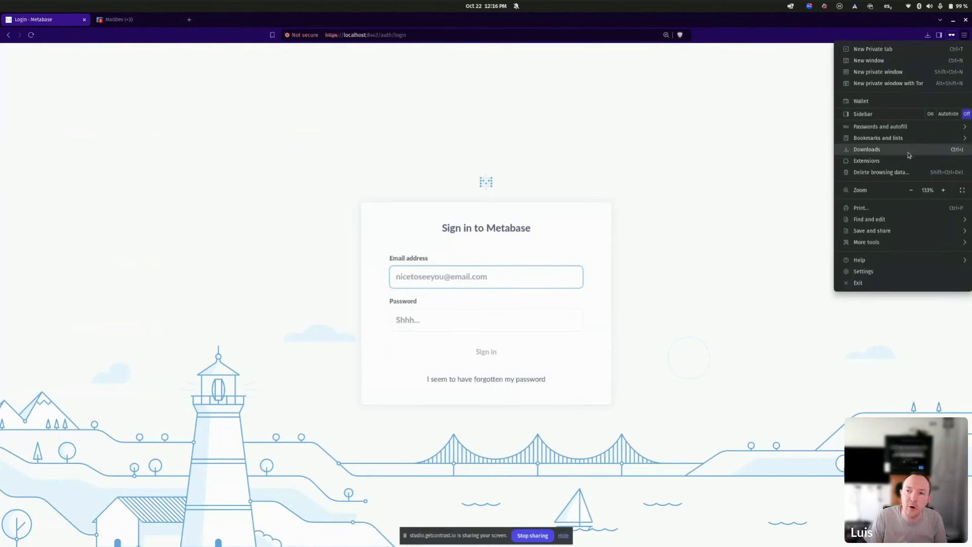
mouse_move(877, 246)
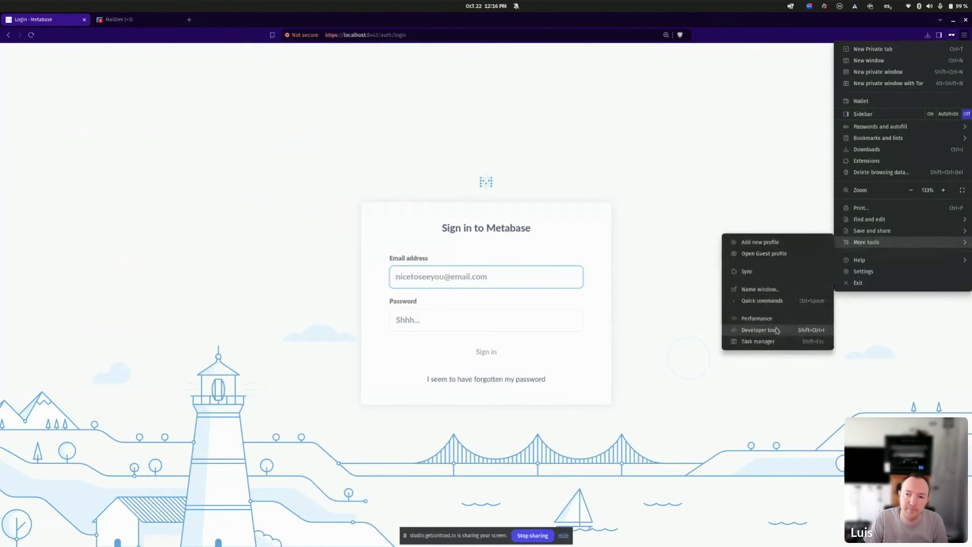
left_click(777, 331)
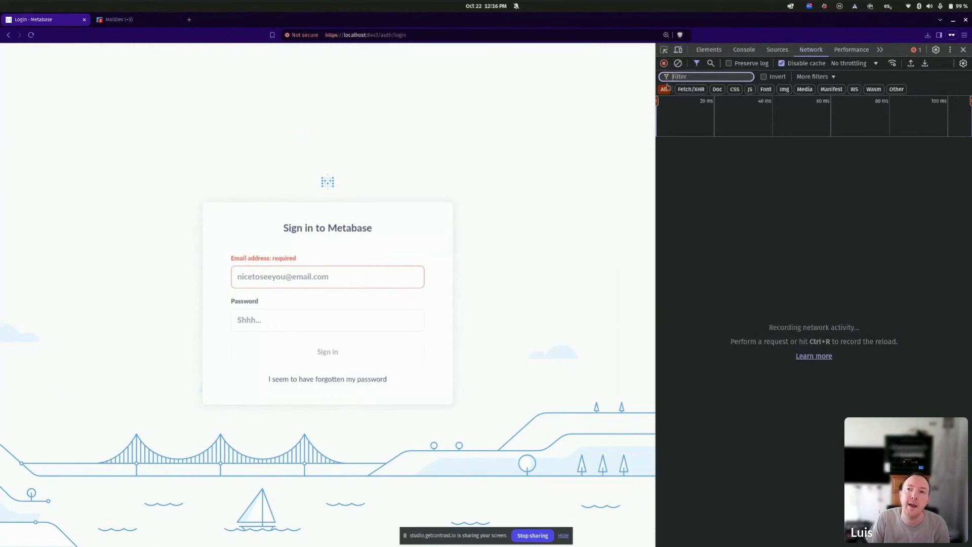
Toggle Preserve log off and back on, then focus the Email address field.
left_click(877, 65)
left_click(877, 65)
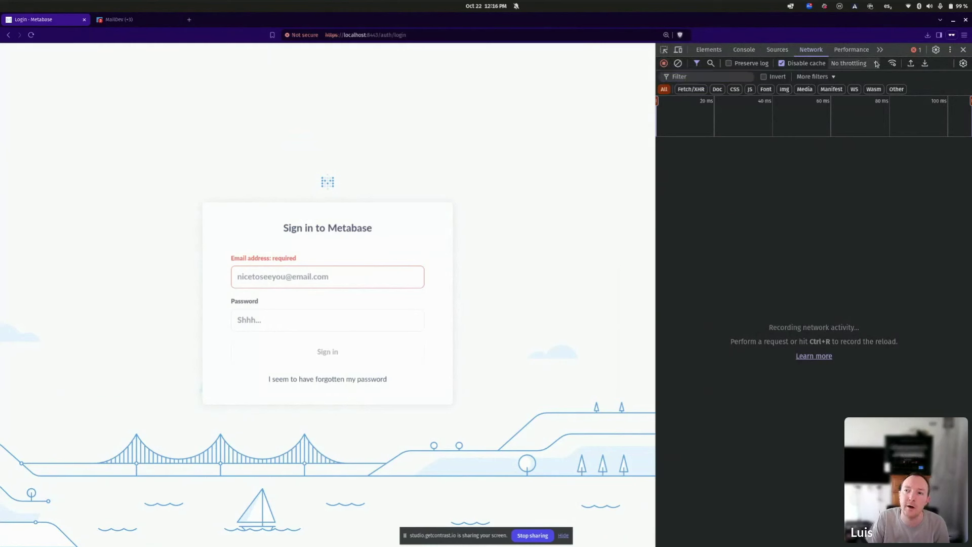
left_click(729, 63)
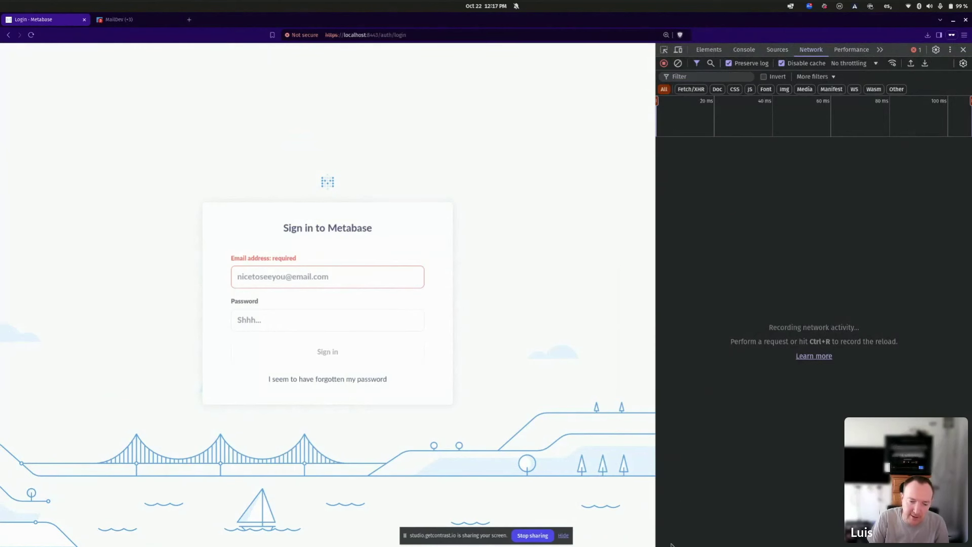
left_click(729, 64)
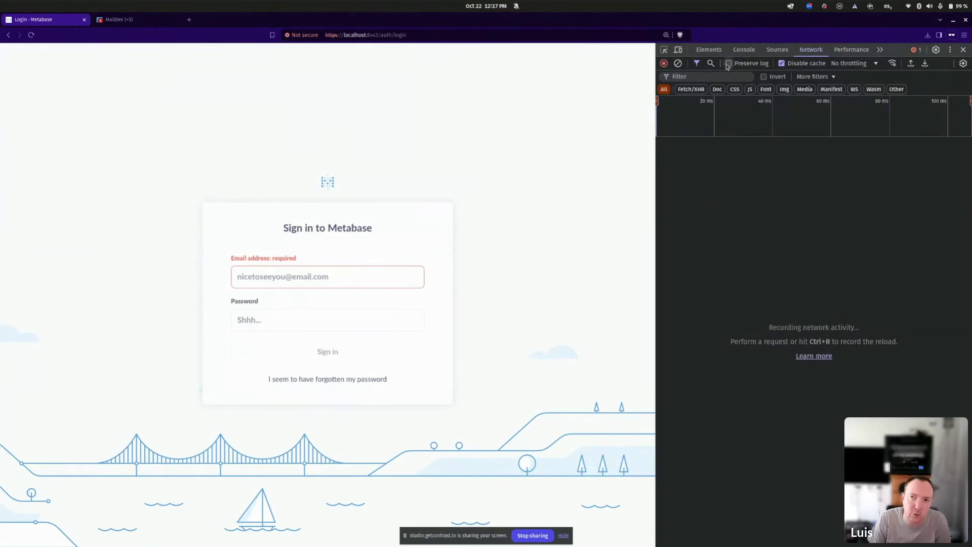
left_click(729, 63)
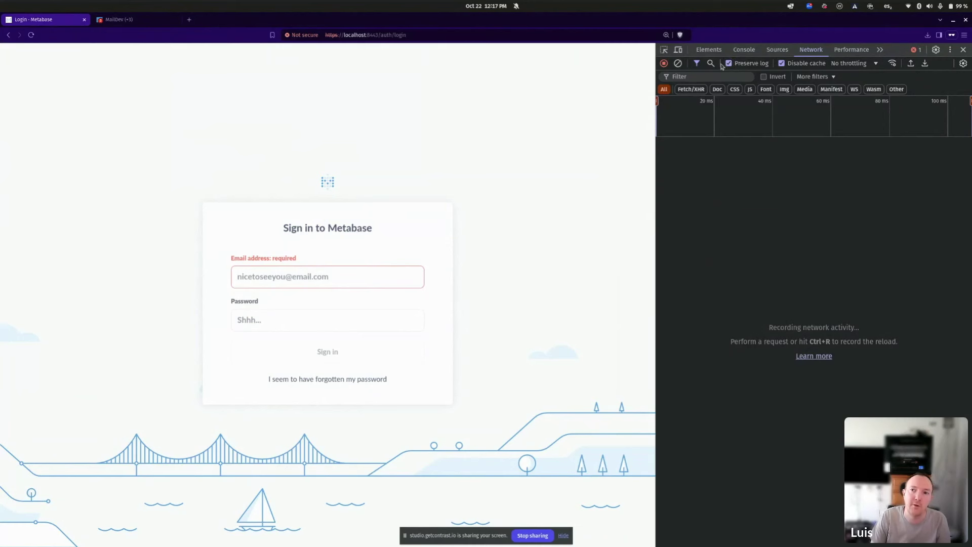
left_click(296, 269)
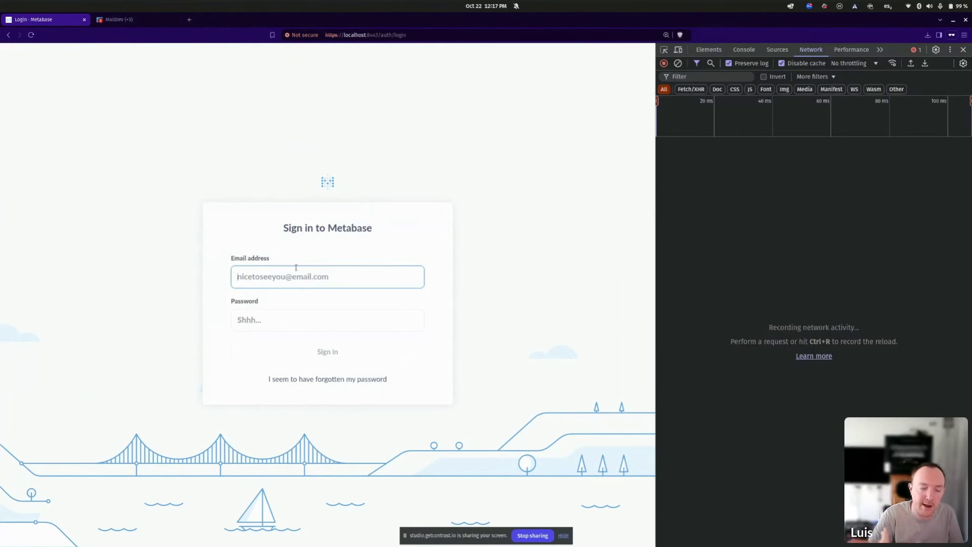
Sign in with the account email and password.
type("a@")
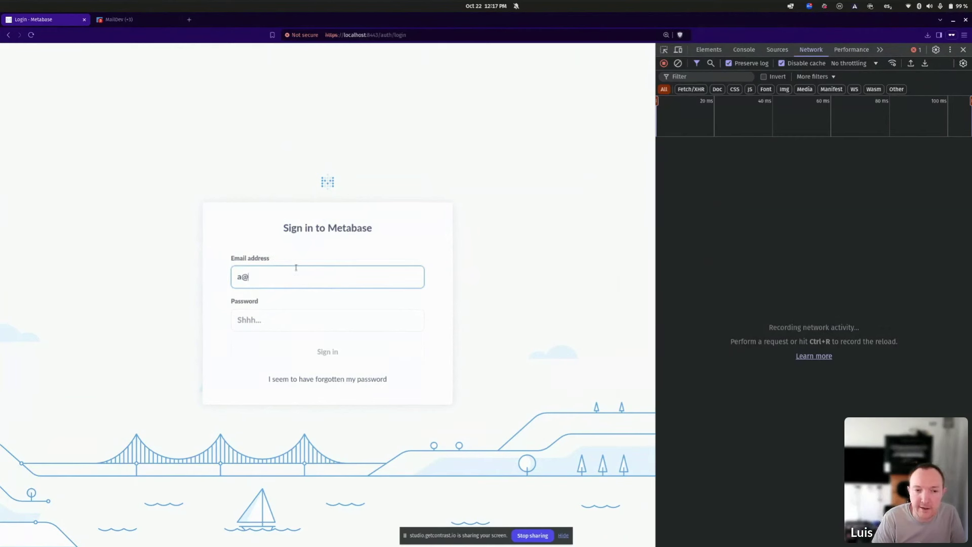
type("b.com")
key("Tab")
type("password")
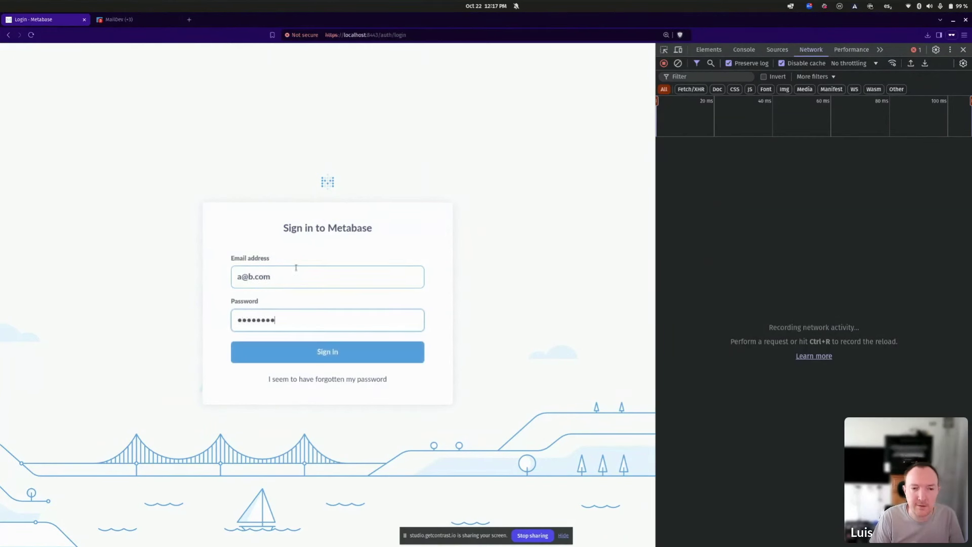
key("ctrl+a")
key("BackSpace")
type("pass")
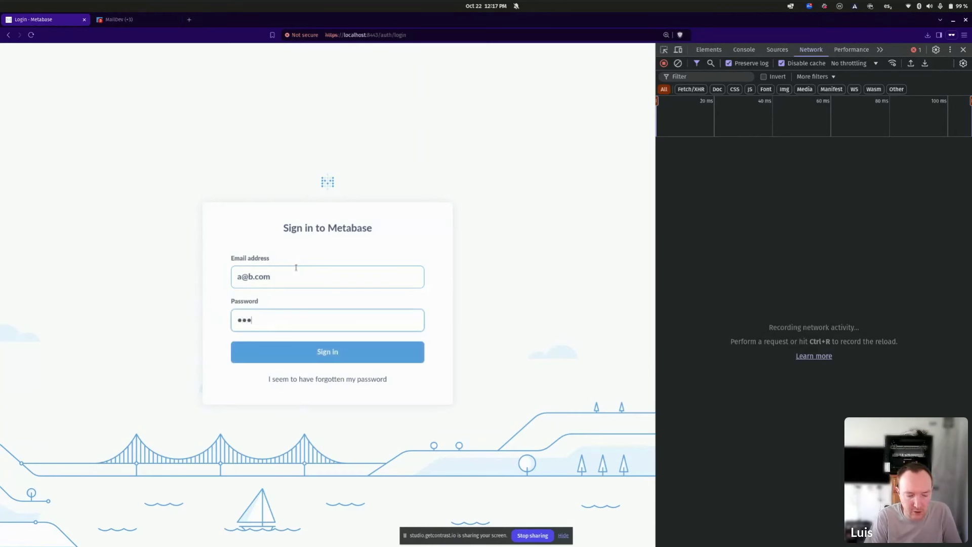
type("word")
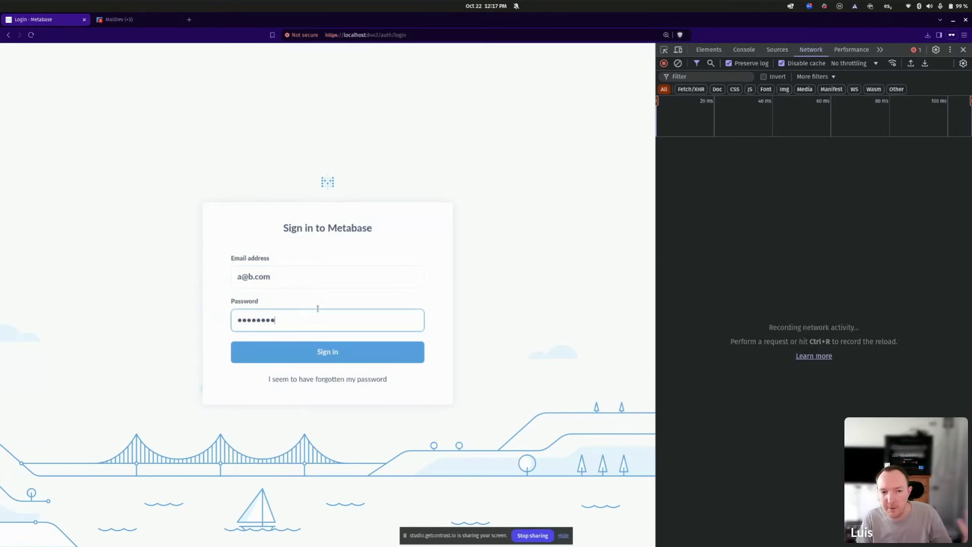
left_click(327, 362)
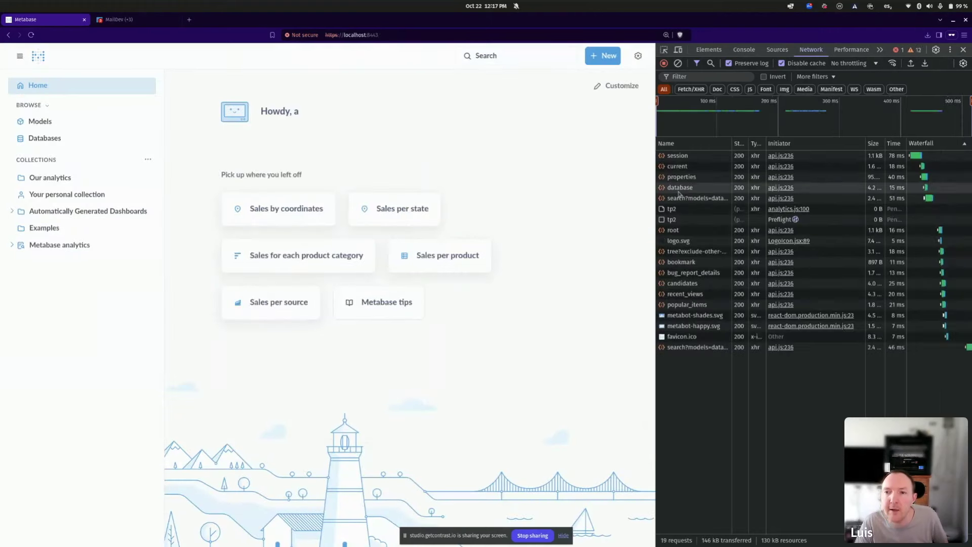
Open the session request, widen and zoom DevTools, and highlight its URL and POST method.
left_click(702, 157)
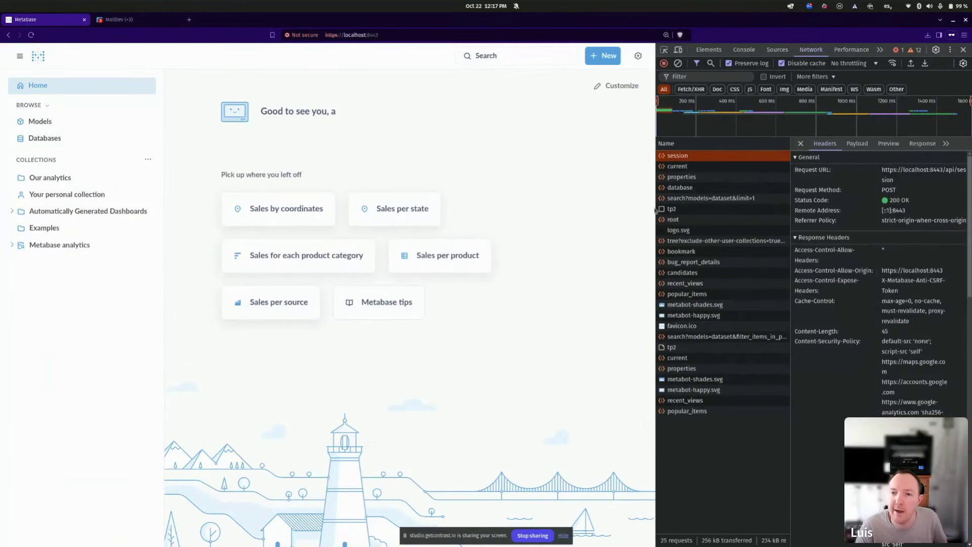
left_click_drag(655, 209, 458, 197)
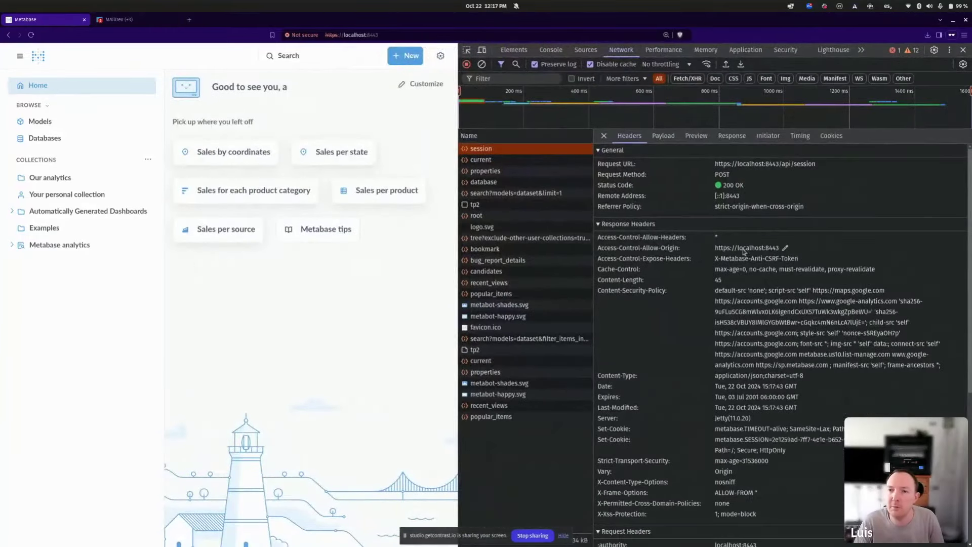
key("ctrl+plus")
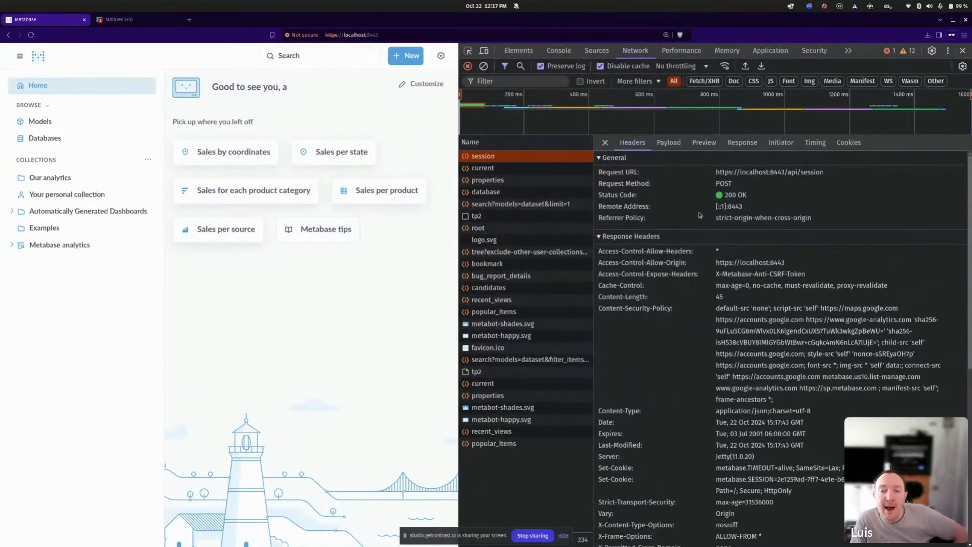
left_click_drag(719, 176, 785, 175)
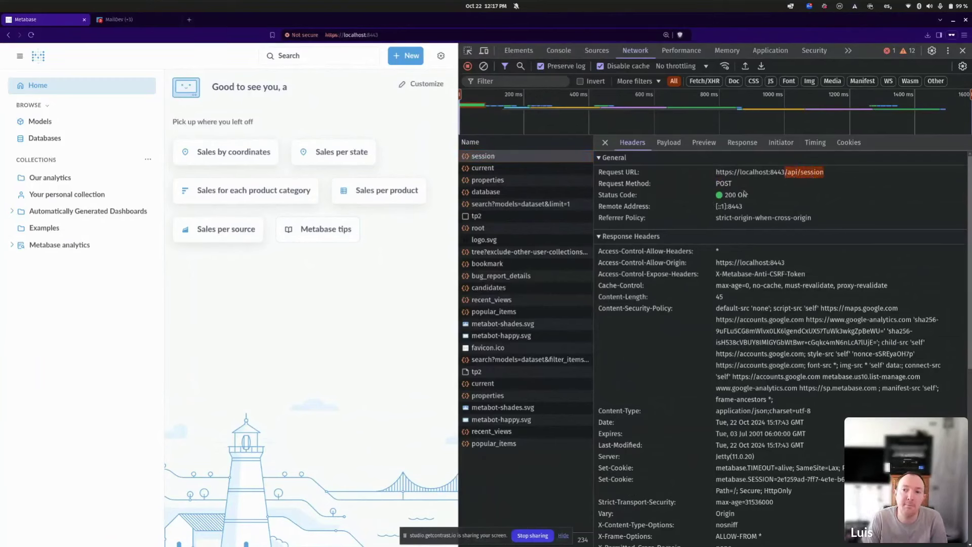
double_click(725, 185)
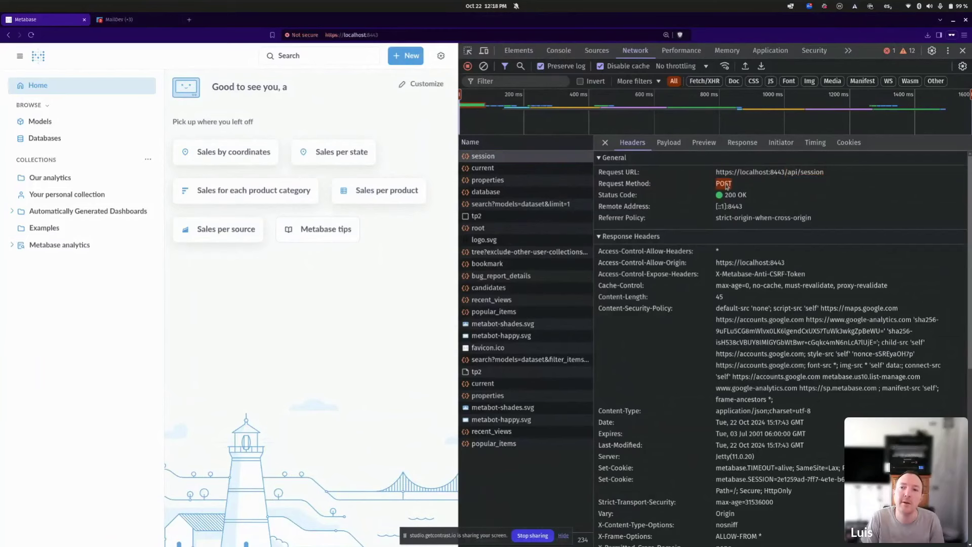
left_click(727, 187)
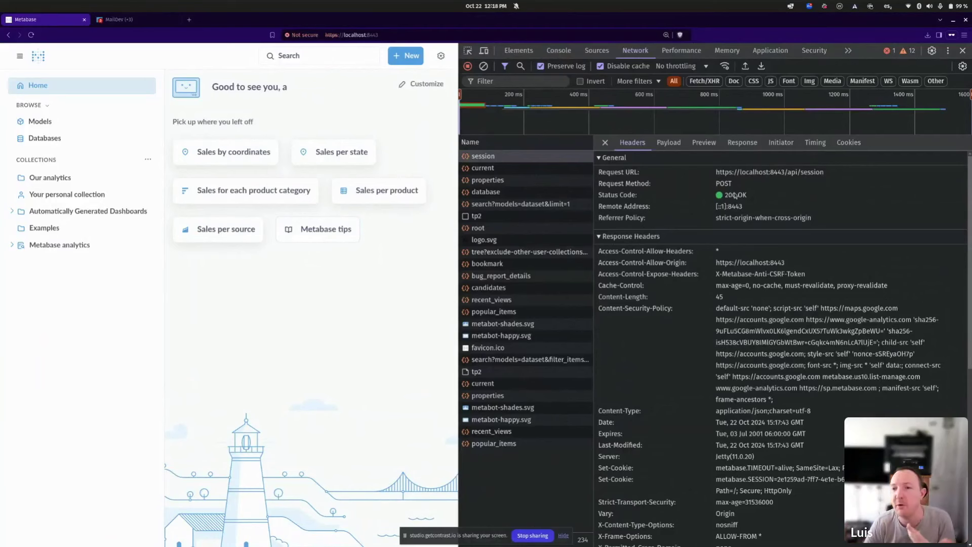
View the session Payload source and highlight username, password and remember:false.
left_click(669, 146)
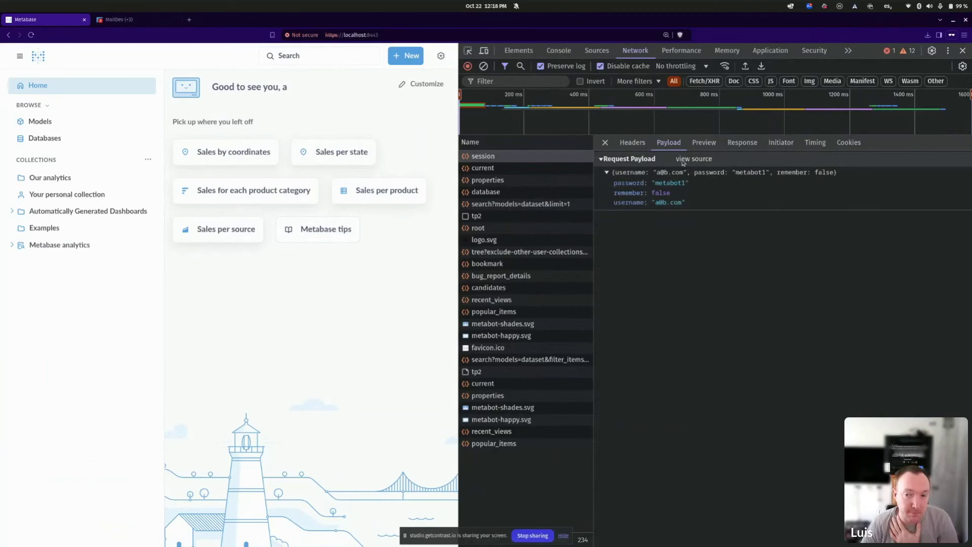
left_click(683, 159)
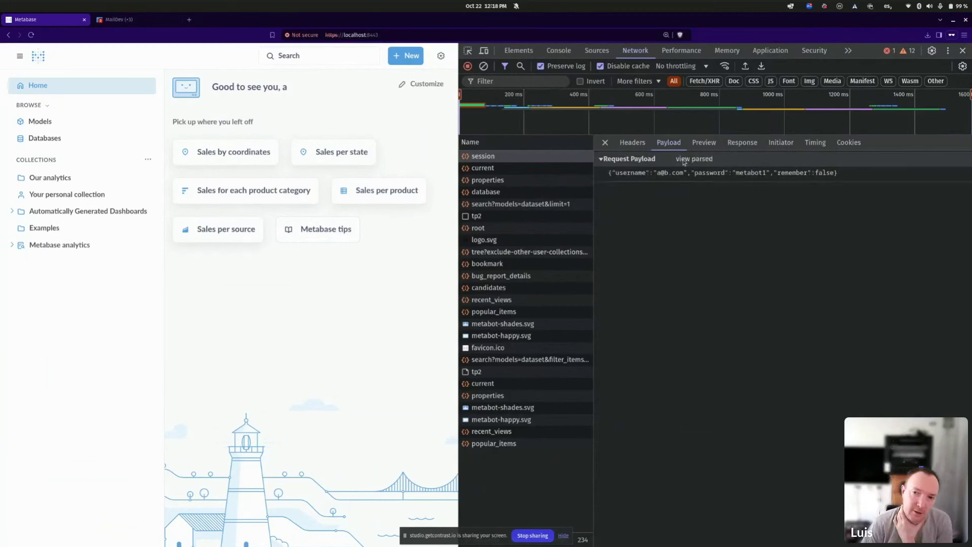
double_click(619, 174)
double_click(709, 173)
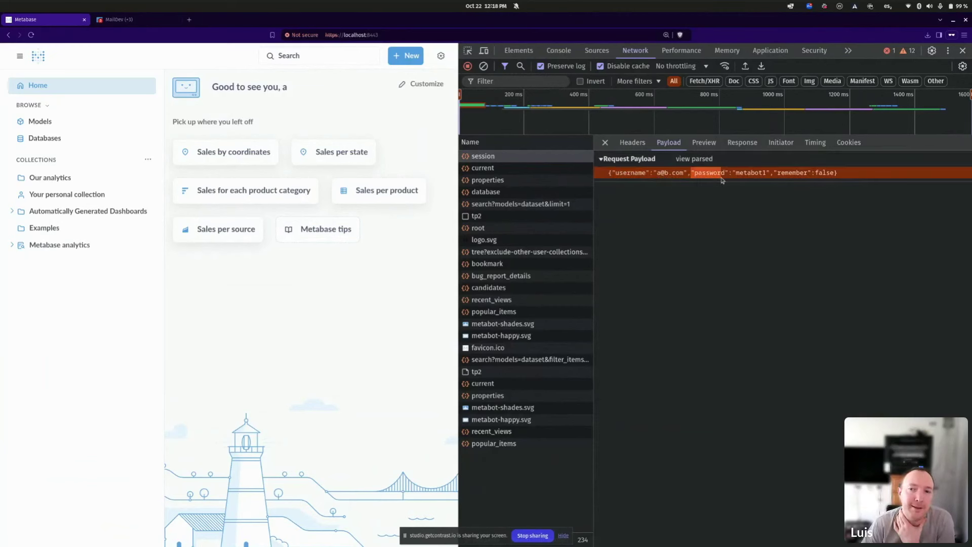
left_click(753, 176)
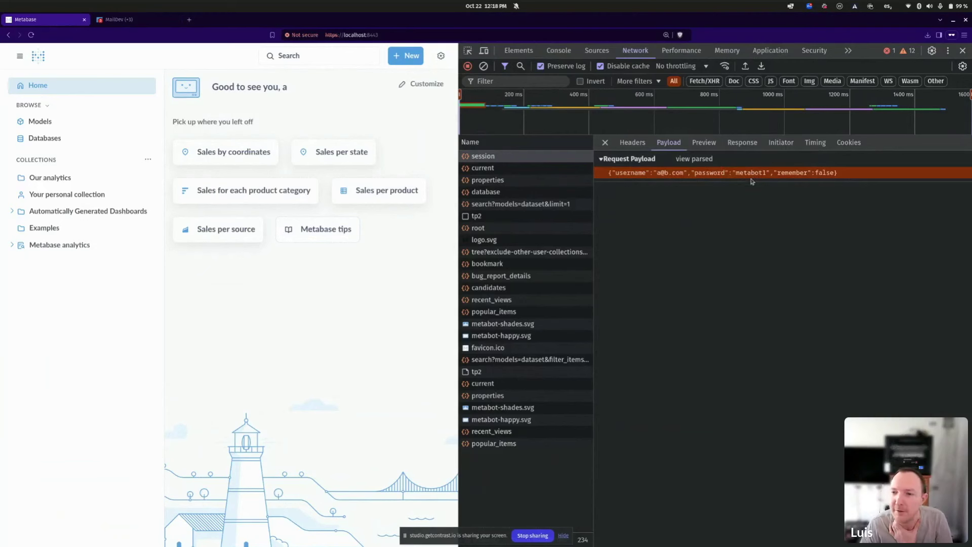
double_click(747, 177)
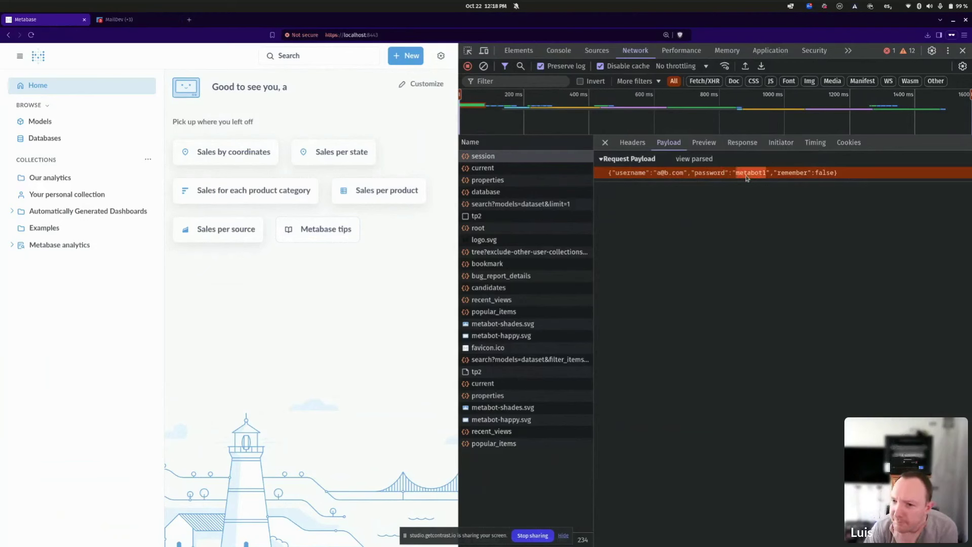
left_click(778, 174)
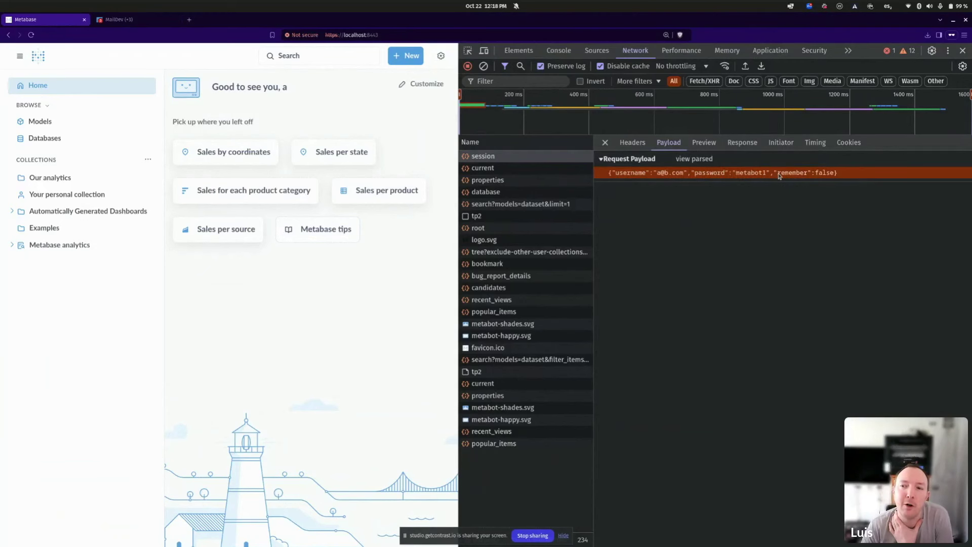
left_click_drag(782, 174, 834, 175)
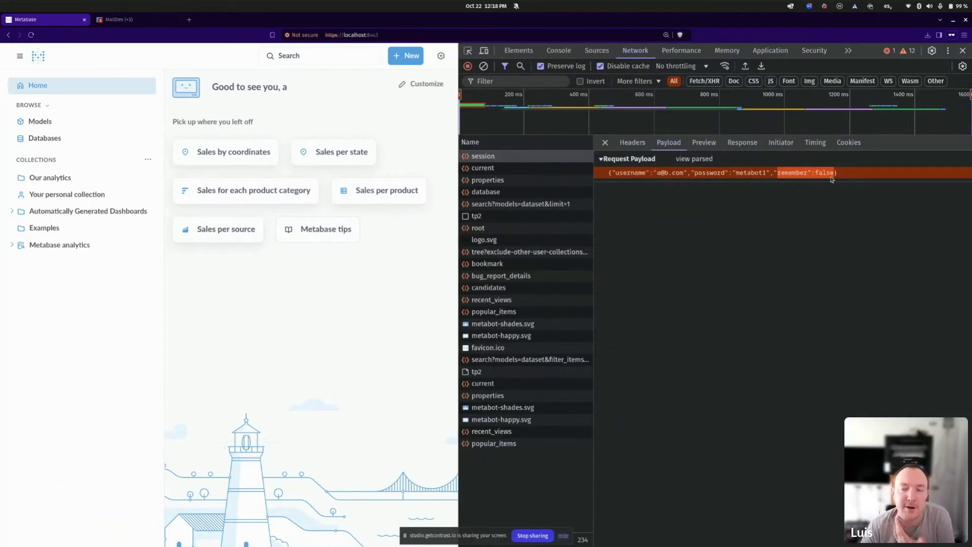
key("alt+Tab")
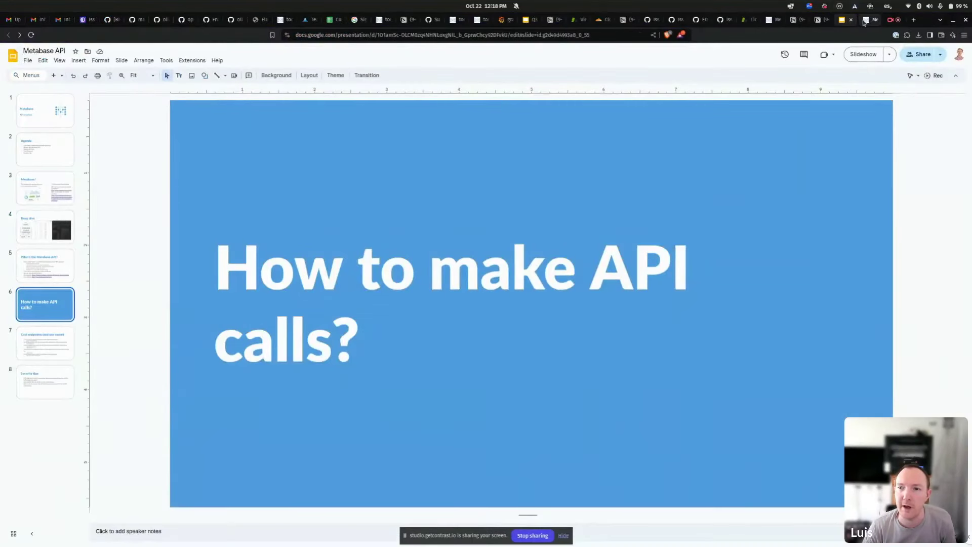
Search the docs for 'sessio' and highlight the POST /api/session/ heading.
key("alt+Tab")
key("ctrl+f")
type("sessio")
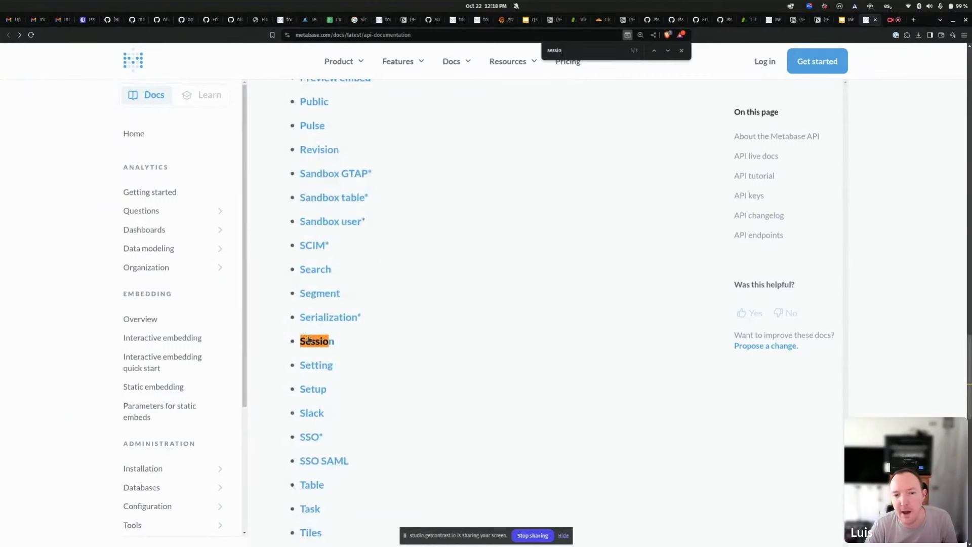
key("Escape")
key("Return")
scroll(412, 310, "down", 10)
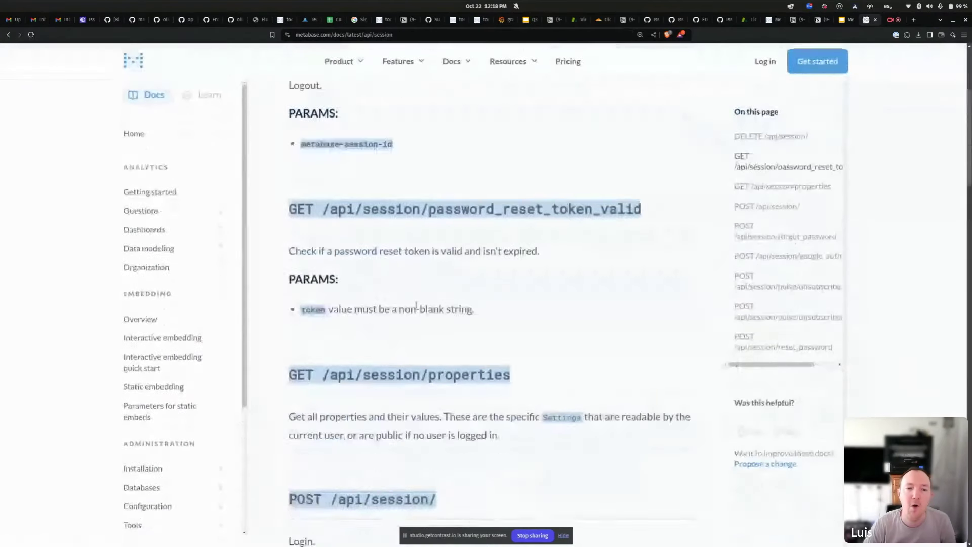
left_click_drag(278, 260, 444, 262)
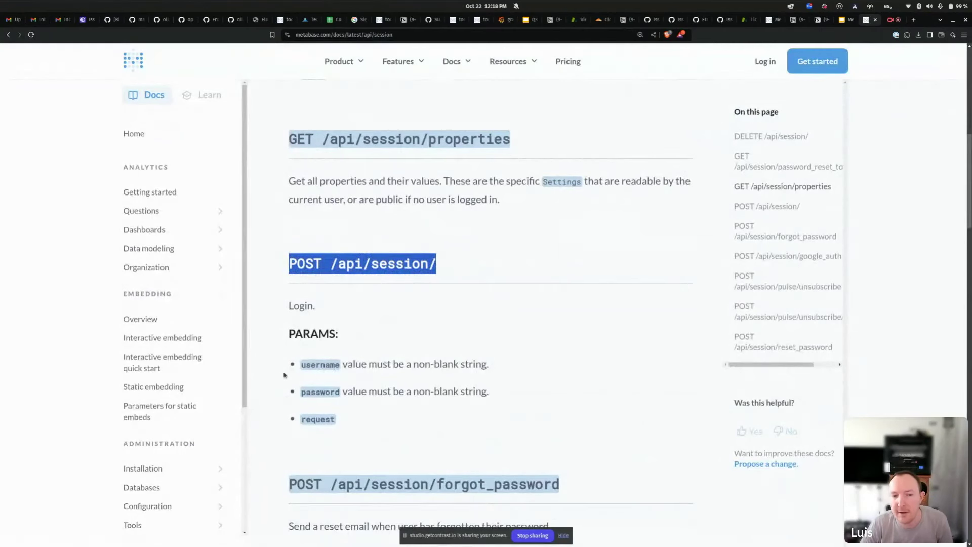
Highlight the username, password and request parameters of POST /api/session.
left_click_drag(301, 363, 450, 361)
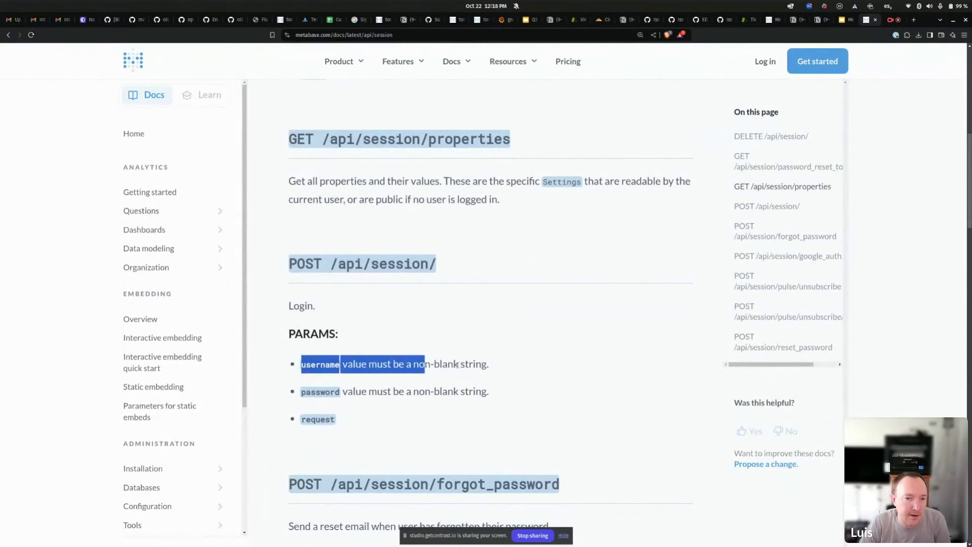
triple_click(445, 364)
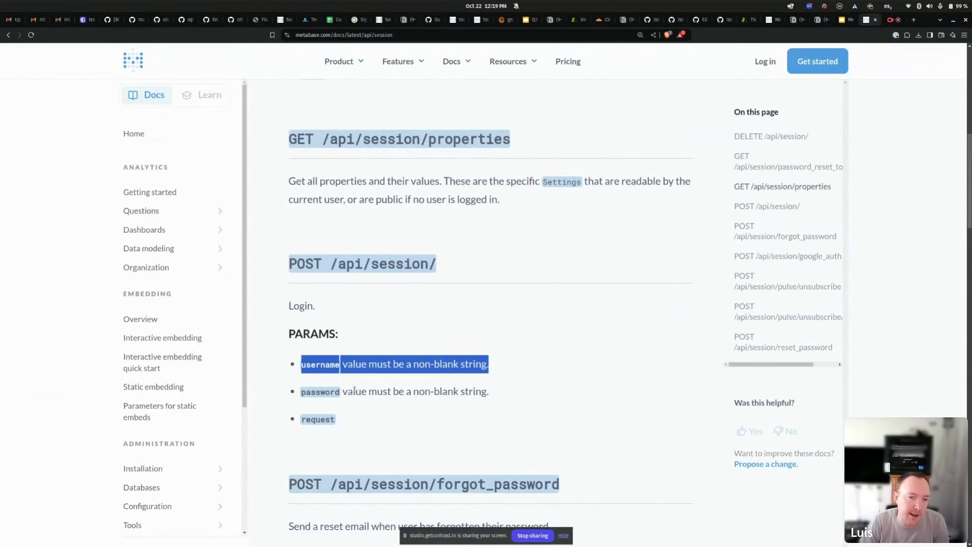
triple_click(319, 391)
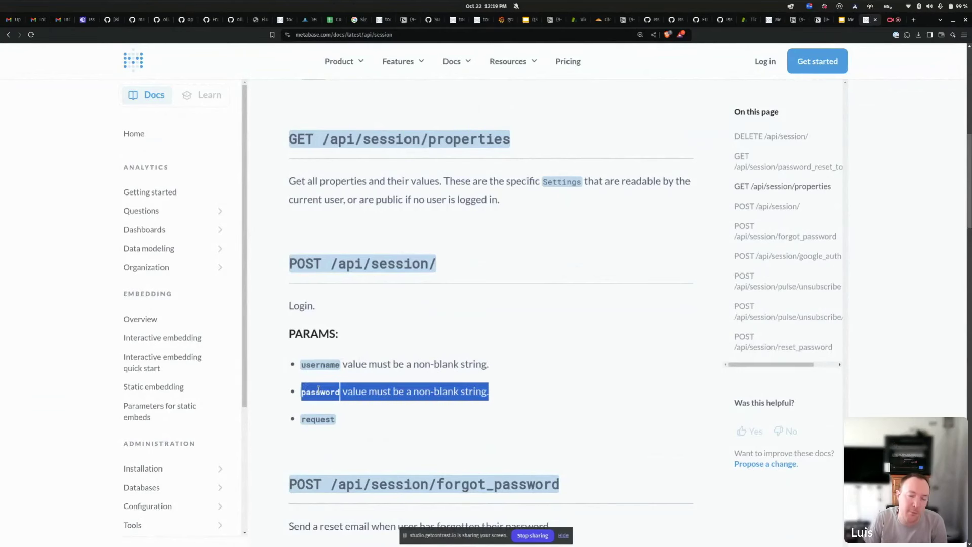
left_click(314, 414)
double_click(315, 419)
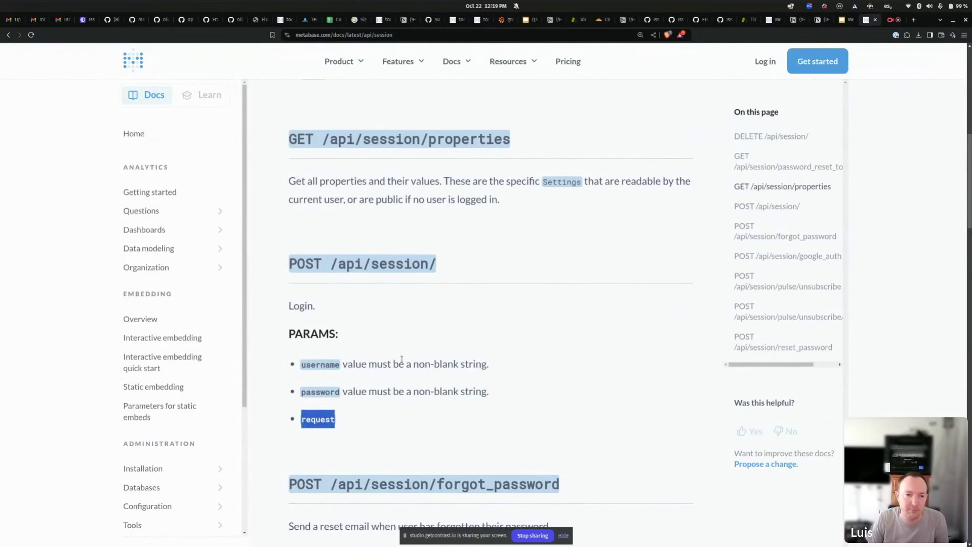
scroll(401, 359, "down", 3)
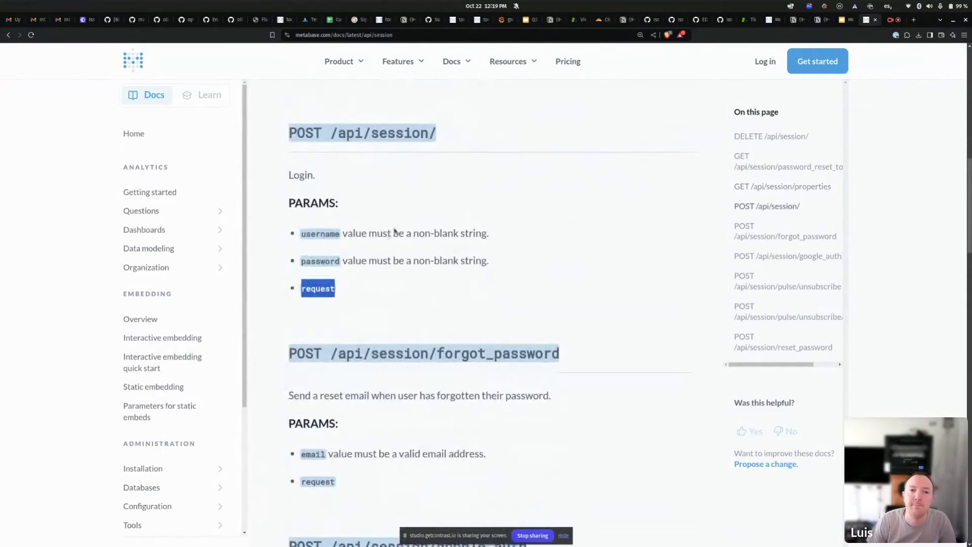
scroll(394, 231, "up", 1)
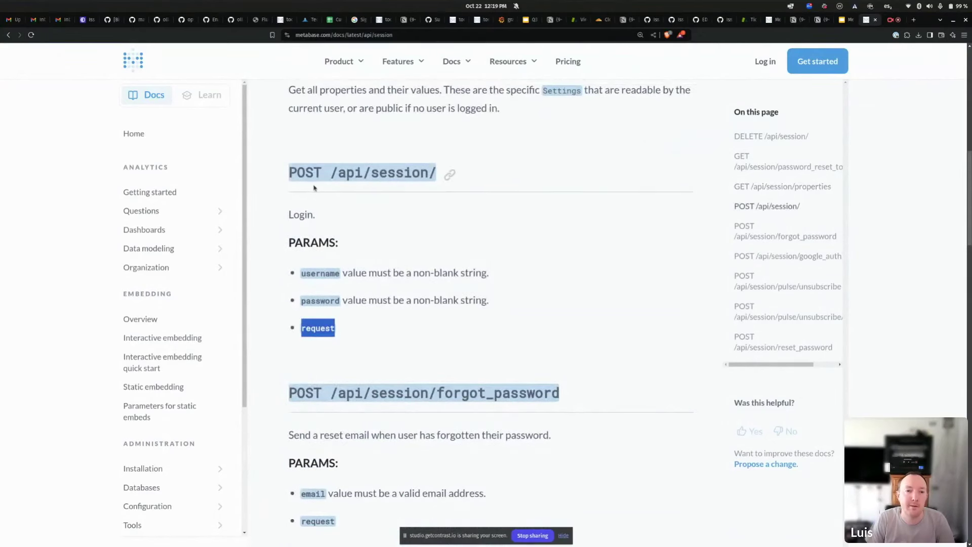
scroll(281, 211, "down", 5)
scroll(375, 164, "up", 3)
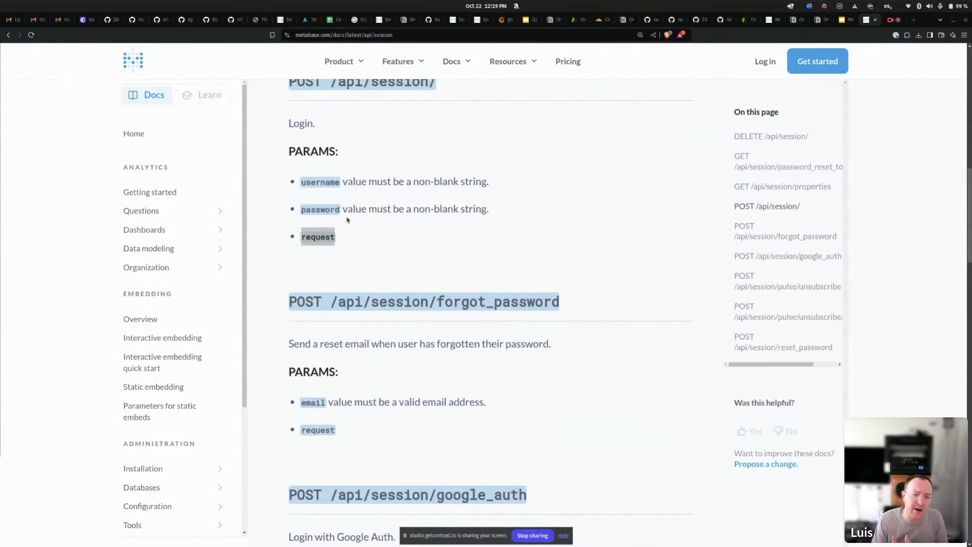
scroll(382, 245, "up", 2)
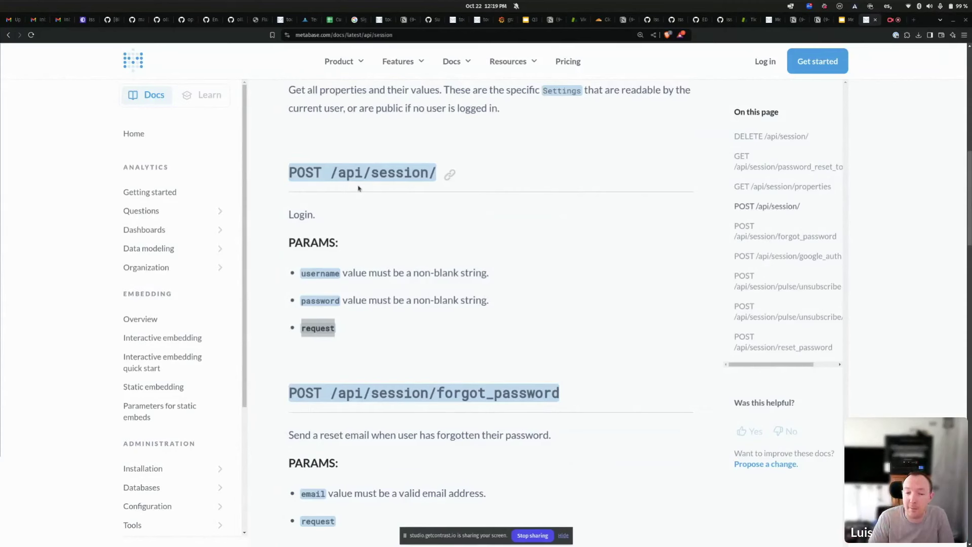
Switch back to the Metabase browser window showing the network log.
key("alt+Tab")
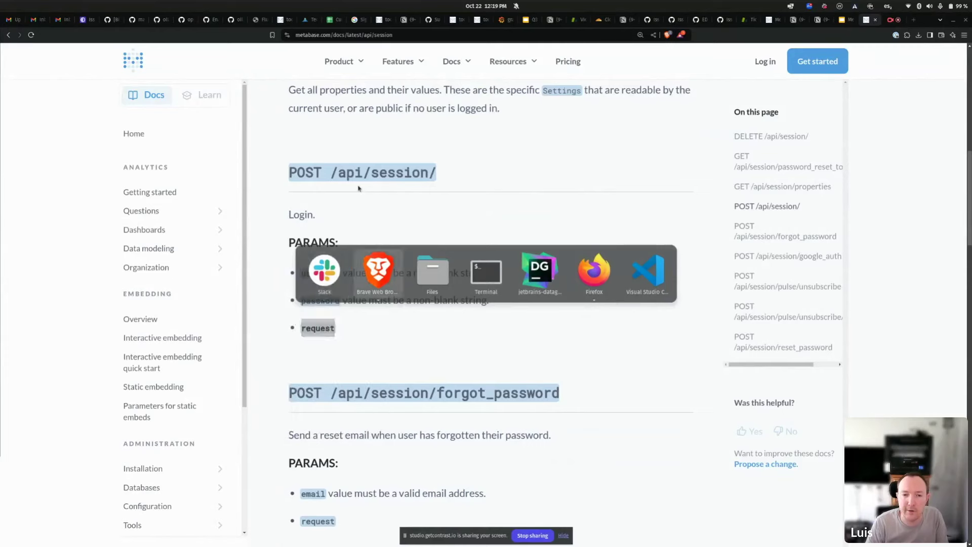
key("alt+Tab")
key("alt+grave")
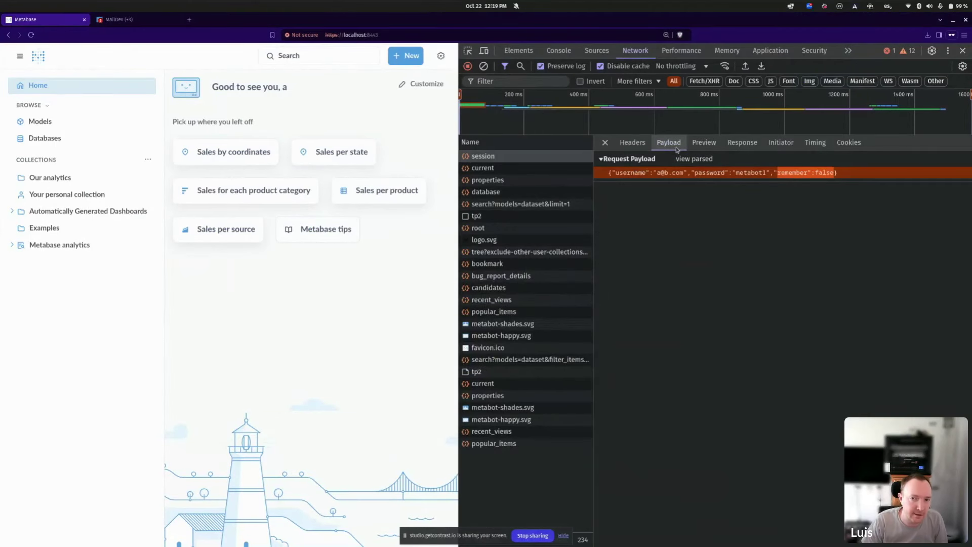
Show the session request's Response, select the returned session id, and widen the request list.
left_click(730, 144)
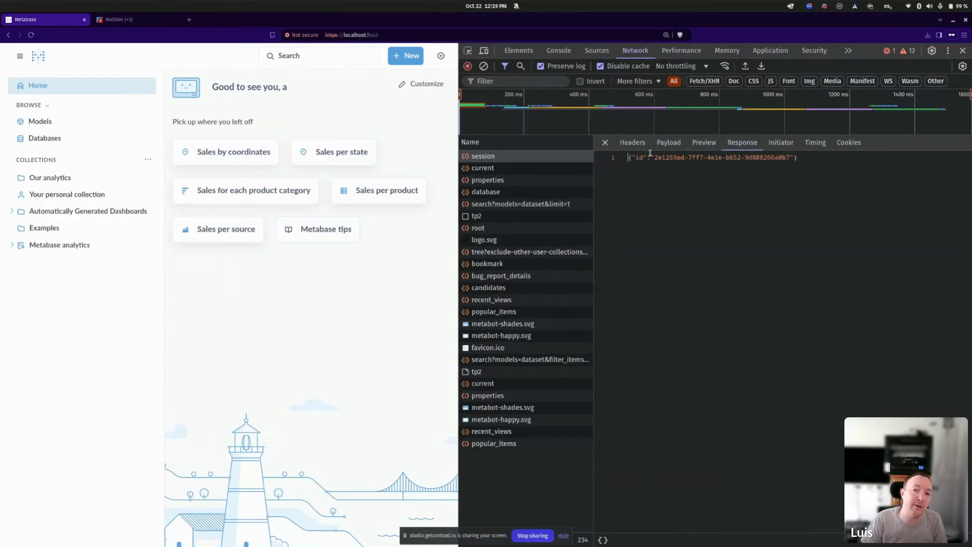
left_click_drag(653, 156, 788, 158)
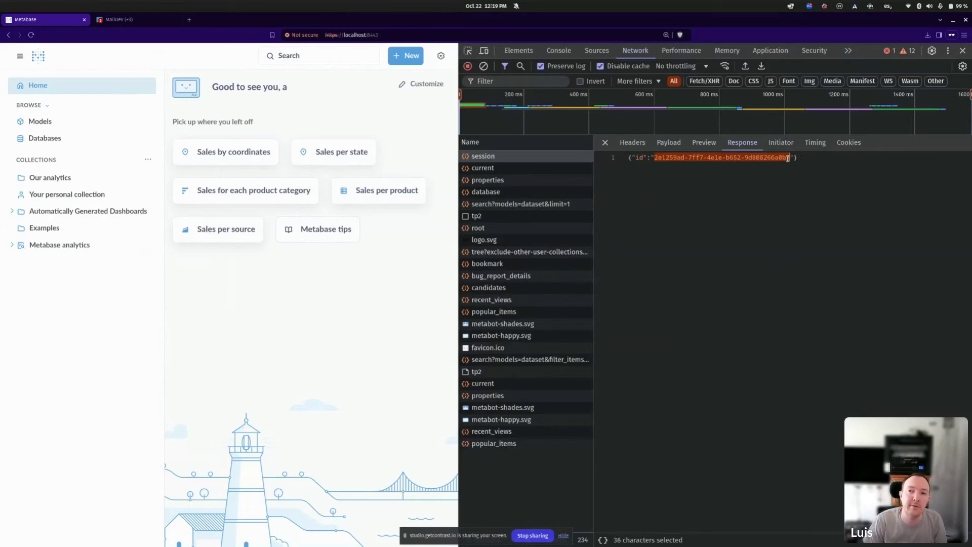
right_click(597, 161)
left_click(666, 155)
left_click(664, 157)
left_click_drag(655, 158, 789, 158)
left_click(661, 159)
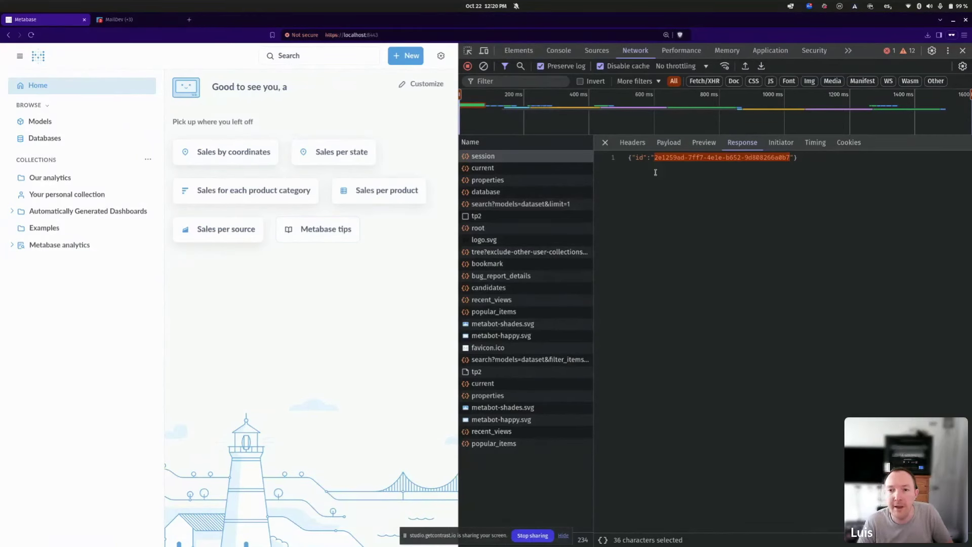
left_click(663, 157)
double_click(770, 157)
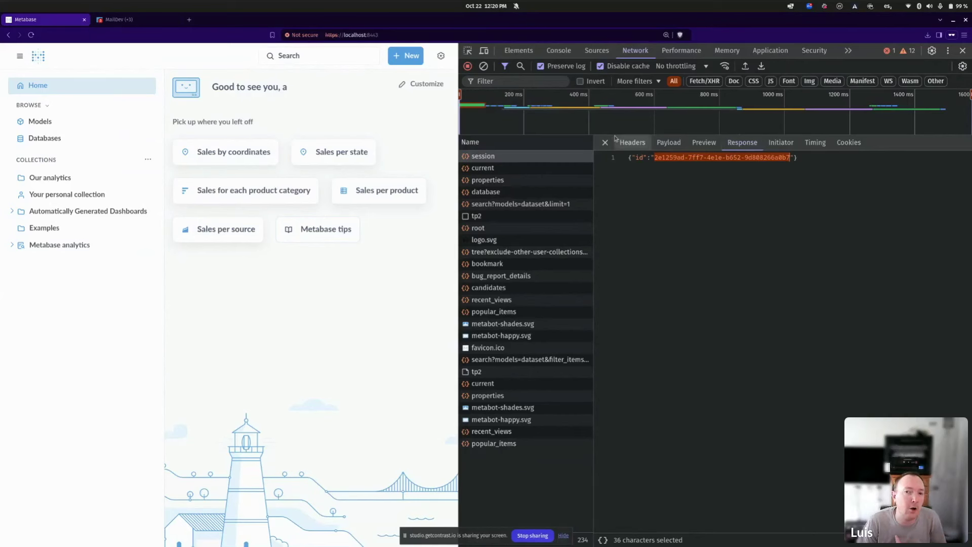
left_click_drag(593, 192, 626, 194)
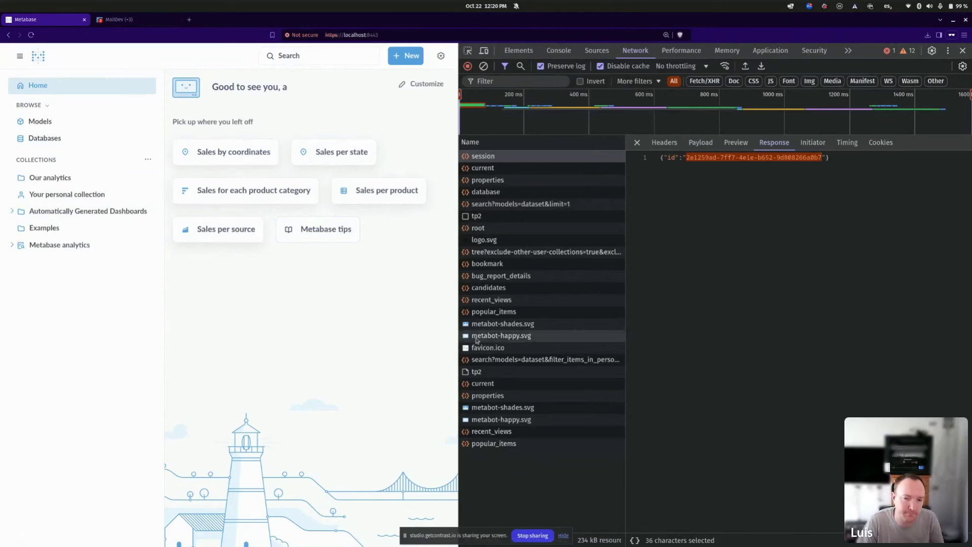
Select the recent_views request and highlight its /api/activity/recent_views URL in Headers.
left_click(513, 445)
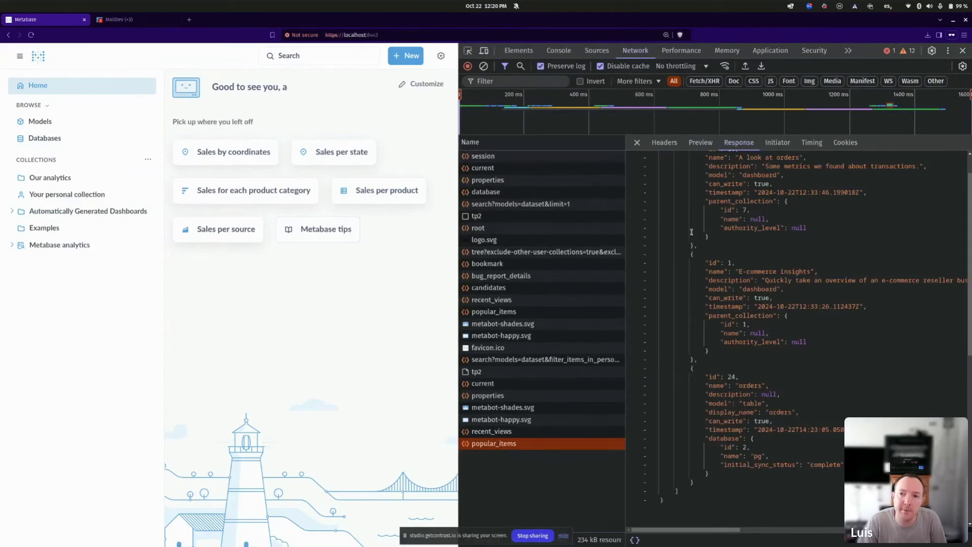
left_click_drag(968, 350, 968, 328)
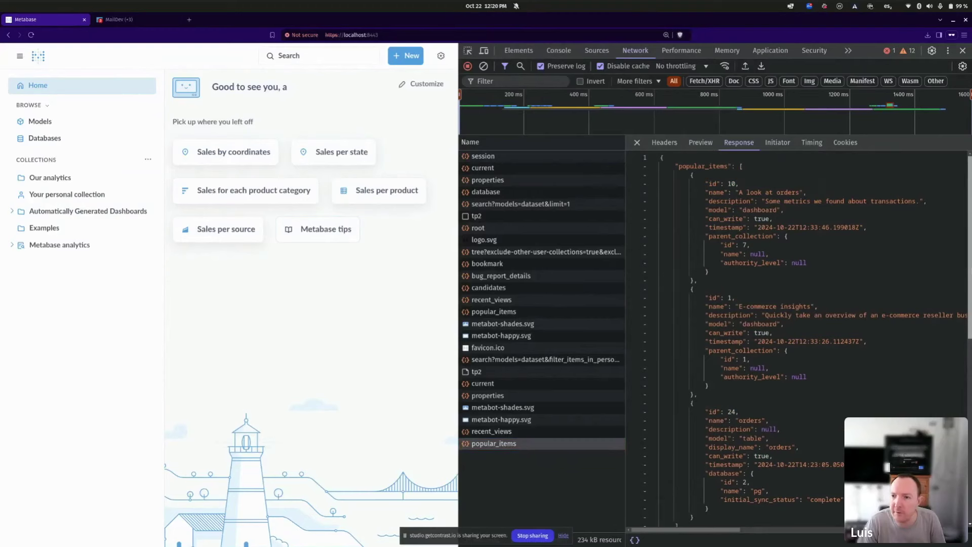
scroll(969, 320, "down", 2)
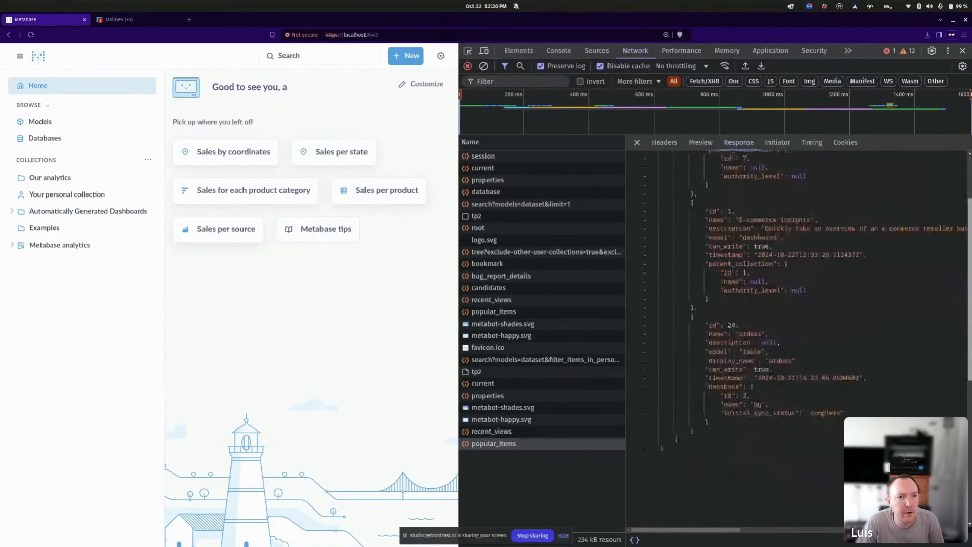
left_click_drag(970, 320, 970, 332)
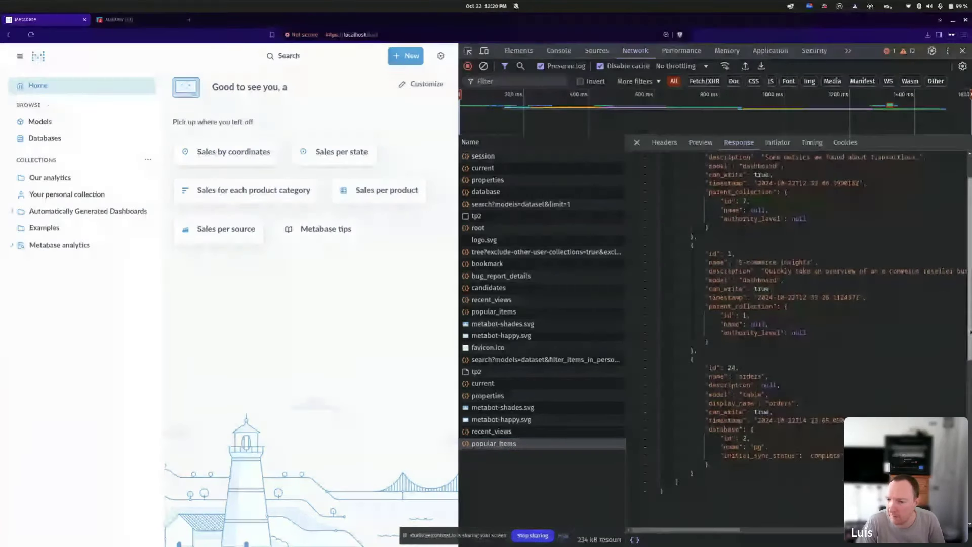
key("Up")
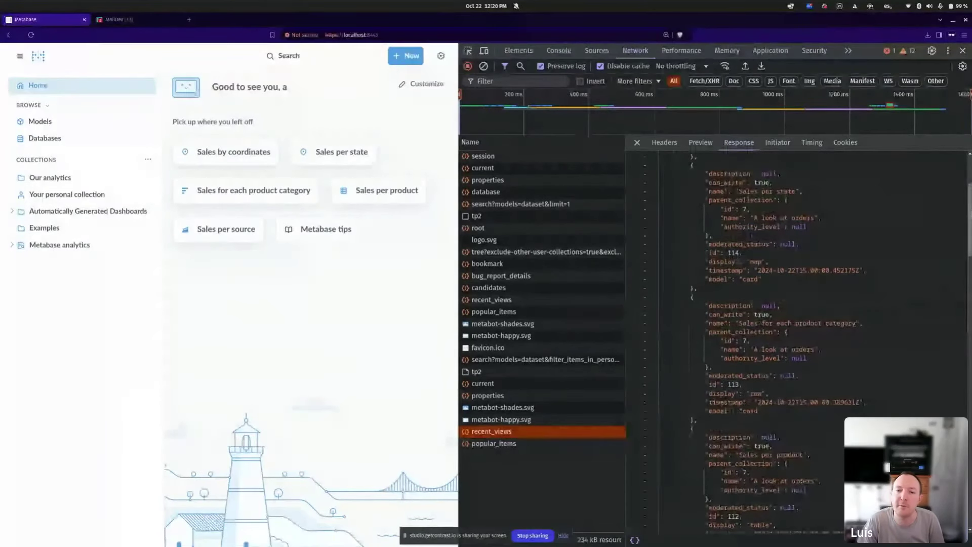
left_click(413, 387)
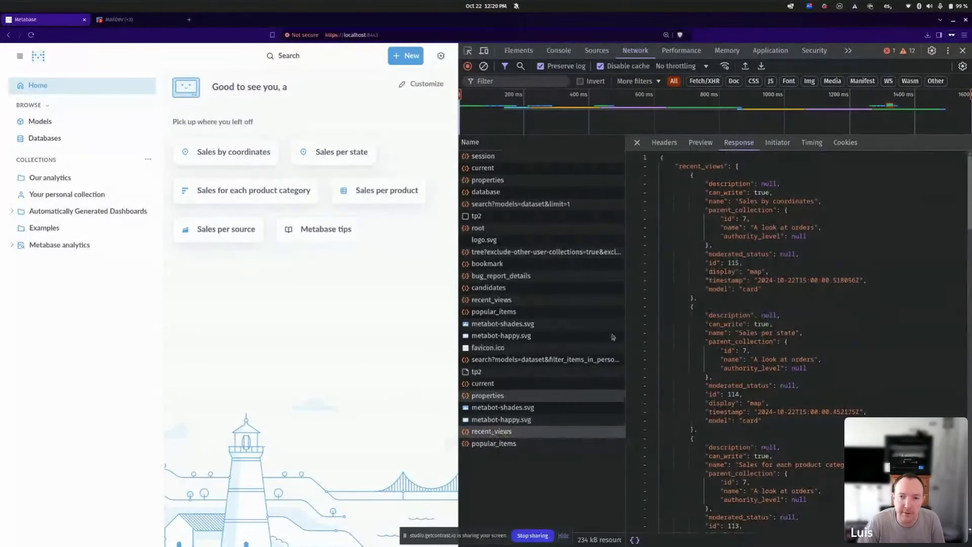
left_click(678, 146)
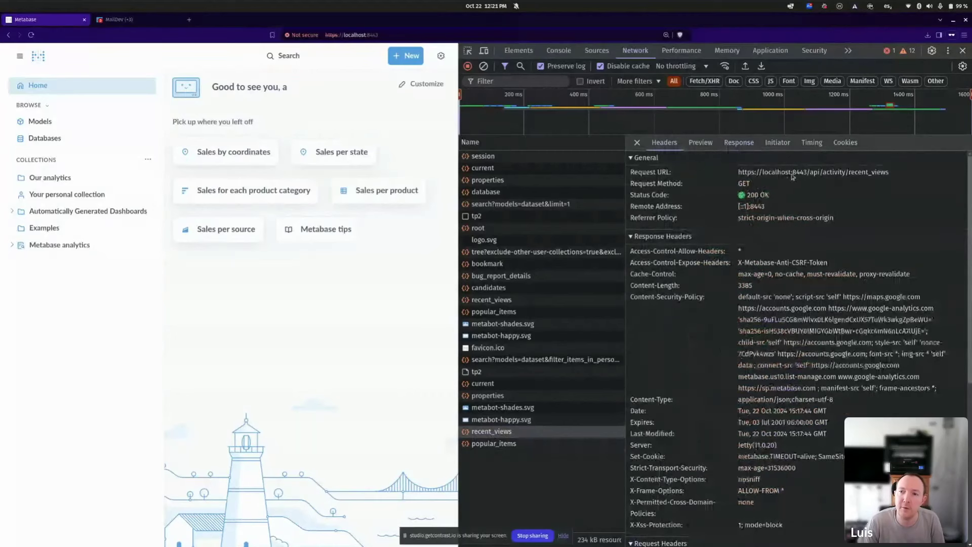
left_click_drag(809, 173, 887, 176)
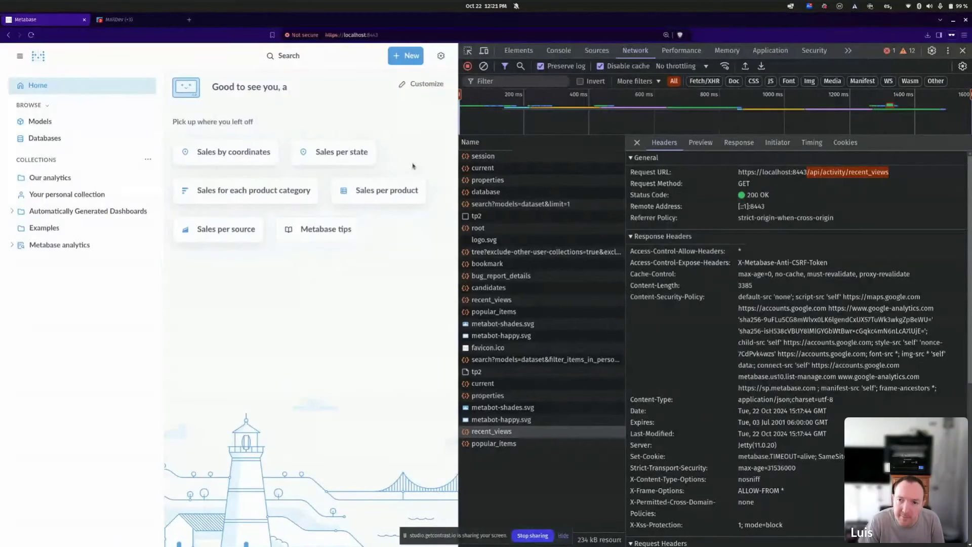
In the Response JSON, highlight recent_views and the 'Sales by coordinates' and 'Sales per state' entries.
left_click(737, 144)
left_click_drag(689, 166, 729, 167)
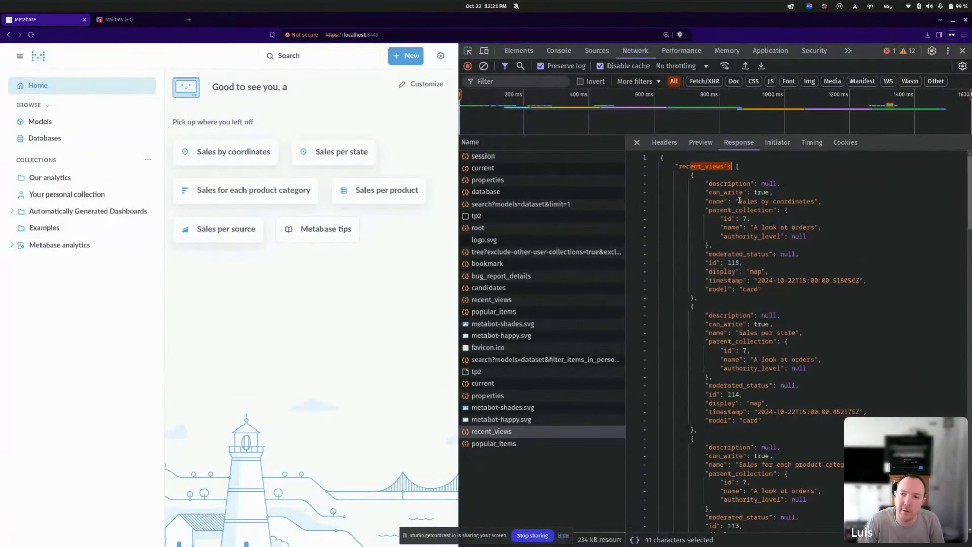
left_click_drag(739, 201, 848, 204)
double_click(742, 331)
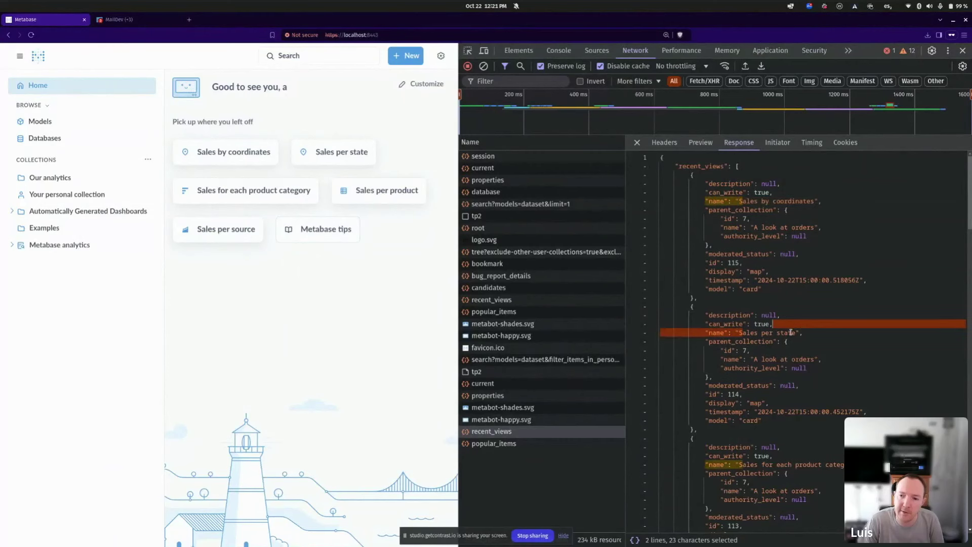
scroll(739, 354, "down", 3)
left_click(736, 377)
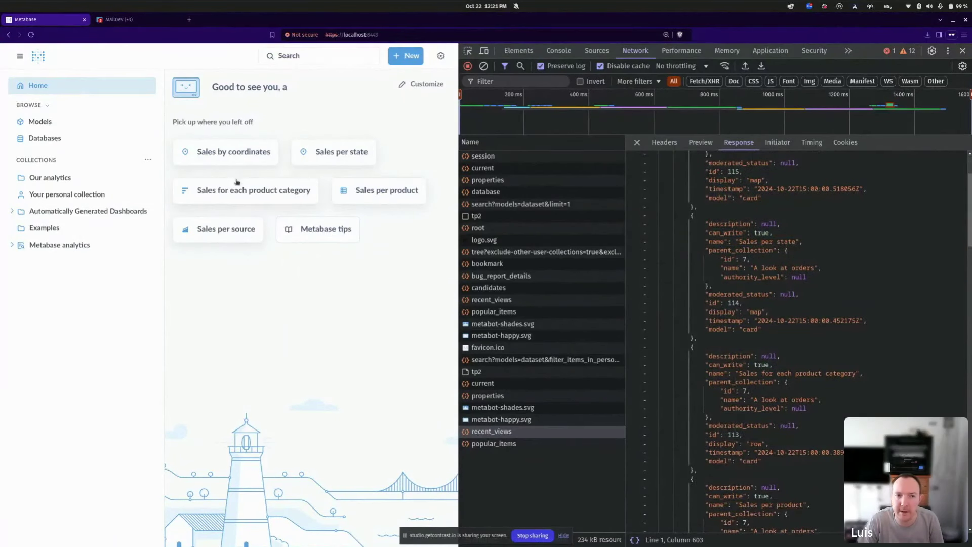
Find the metabase.SESSION cookie in the recent_views request headers, then bring up the launcher.
left_click(679, 146)
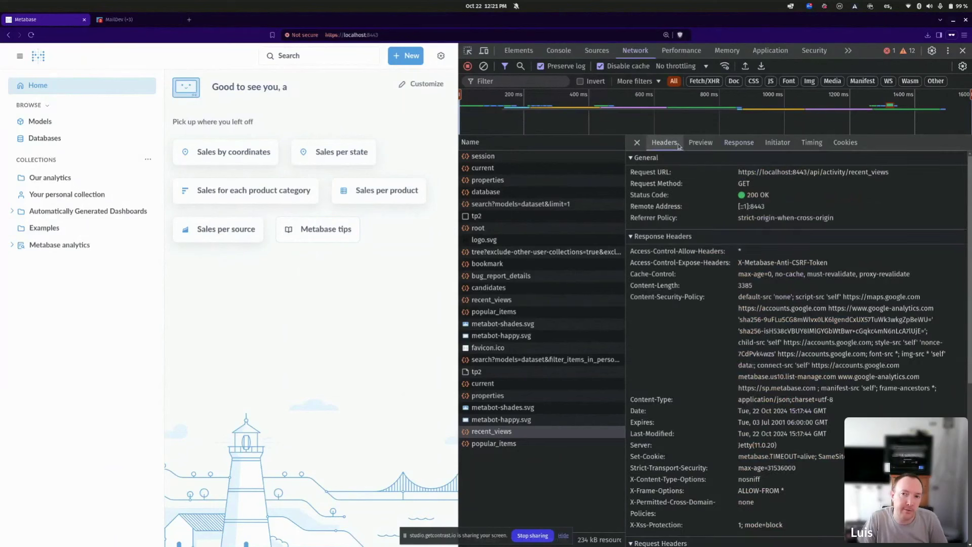
left_click_drag(737, 185, 886, 174)
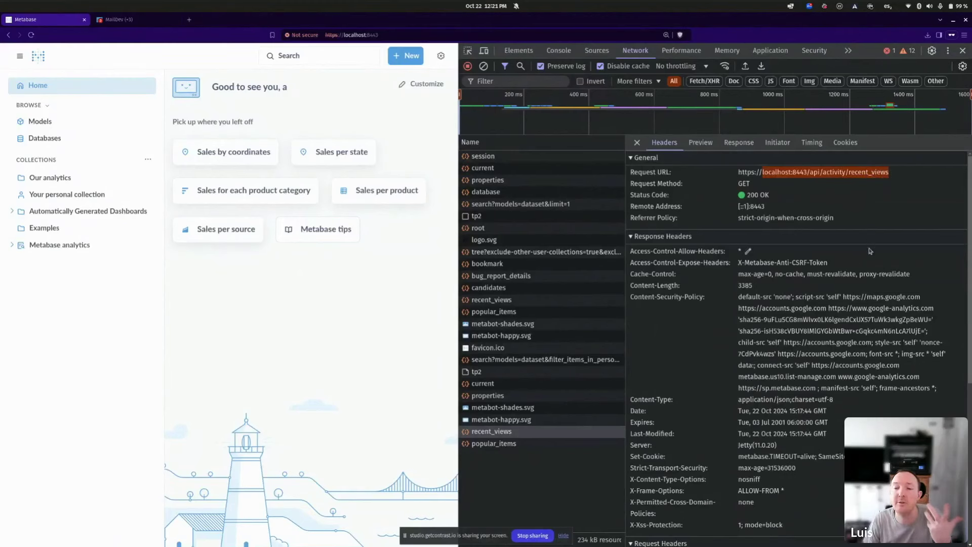
scroll(881, 258, "down", 5)
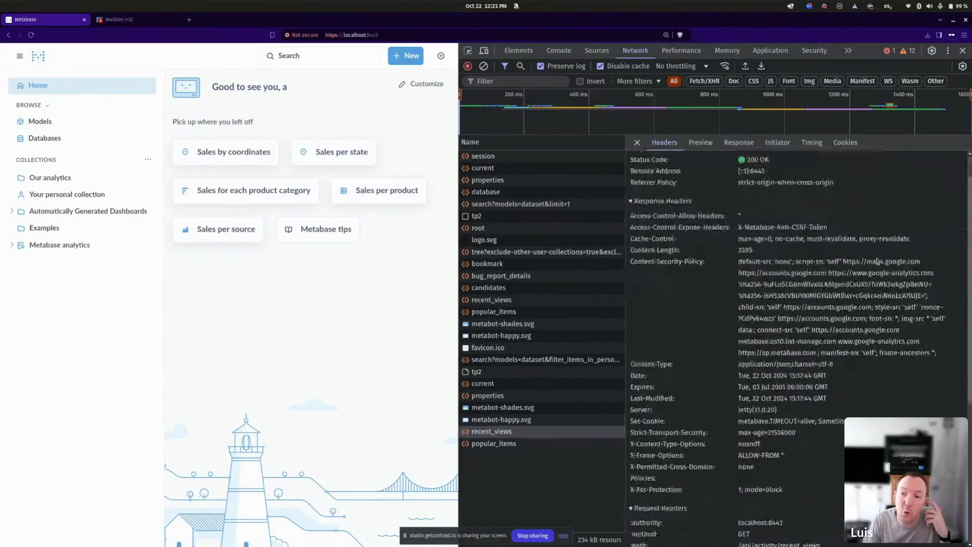
scroll(785, 367, "down", 1)
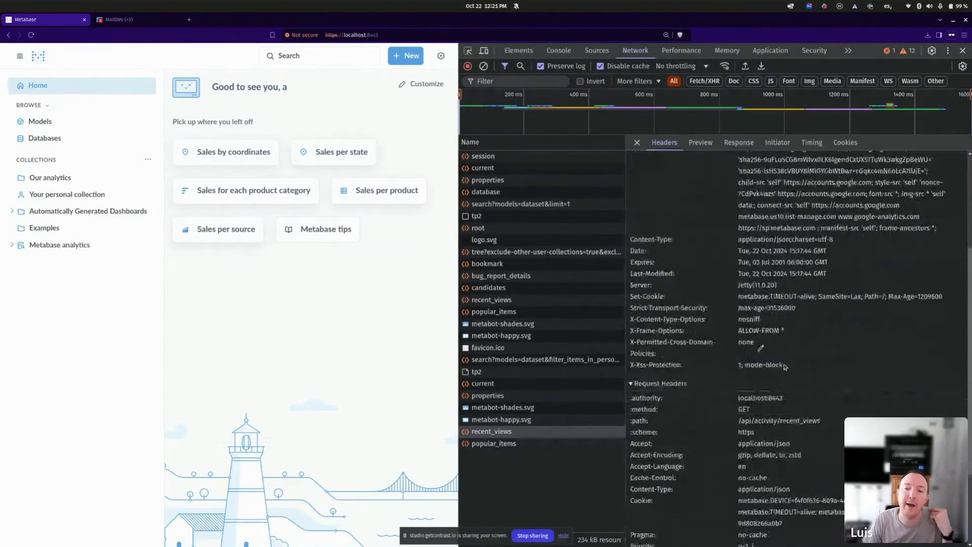
scroll(784, 366, "down", 5)
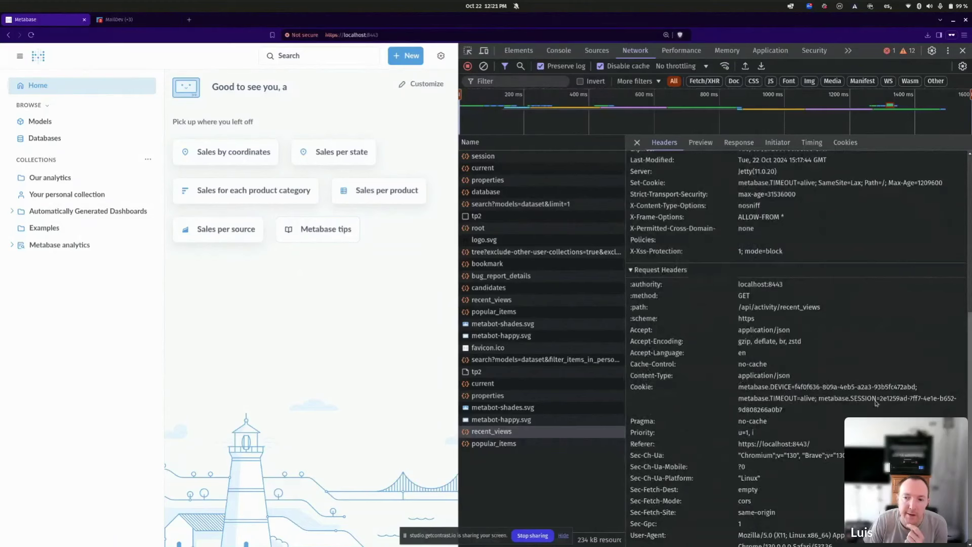
mouse_move(820, 400)
left_mouse_down()
mouse_move(901, 401)
mouse_move(805, 413)
left_mouse_up()
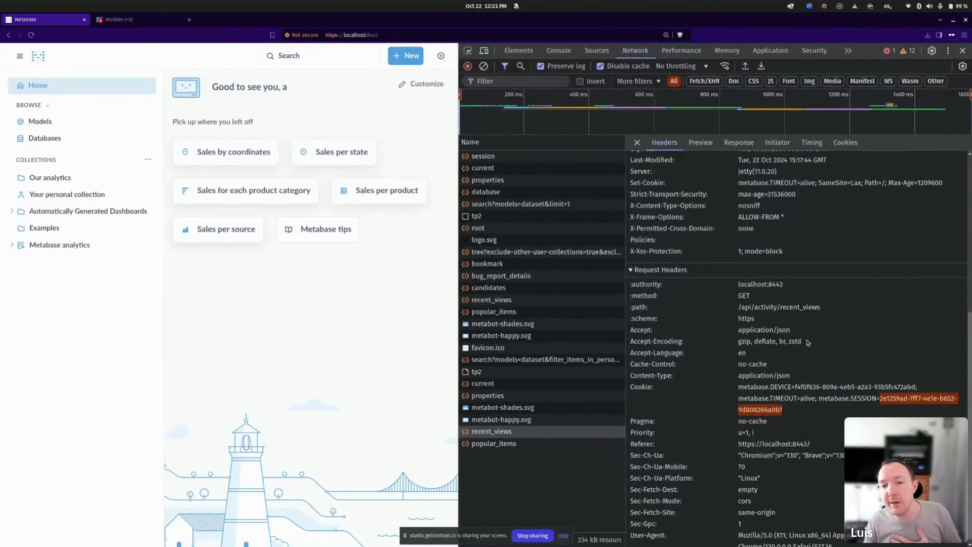
key("super")
Launch Bruno from the launcher and start creating a new collection.
type("bitw")
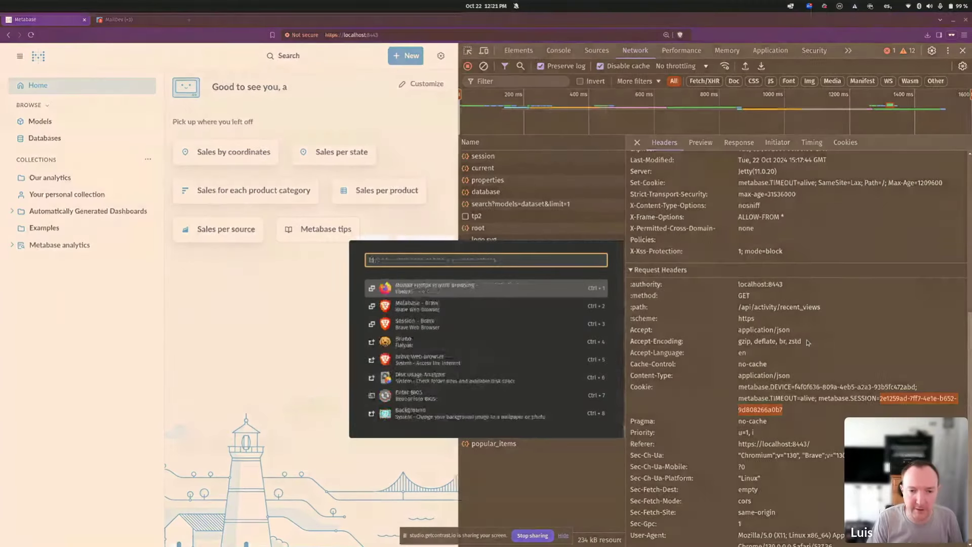
key("Return")
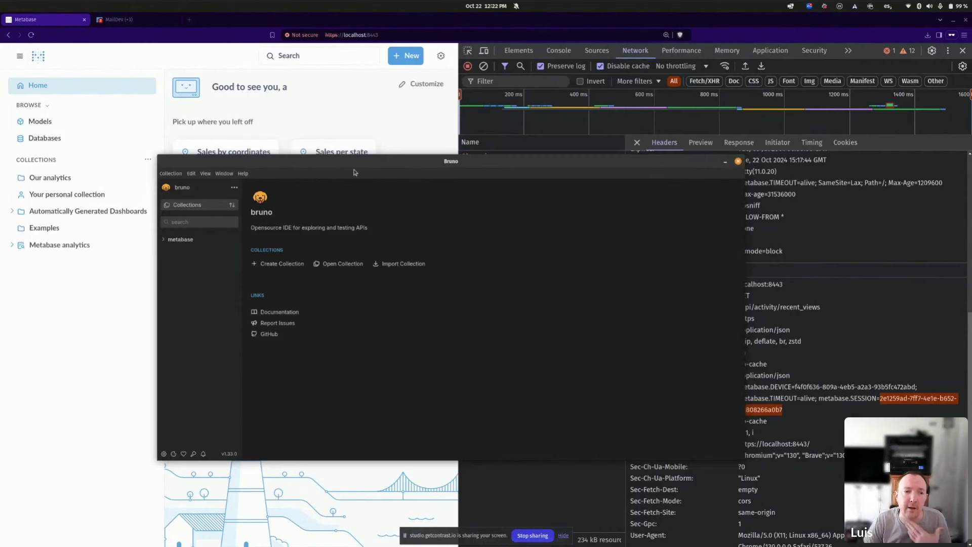
left_click(234, 188)
left_click(256, 208)
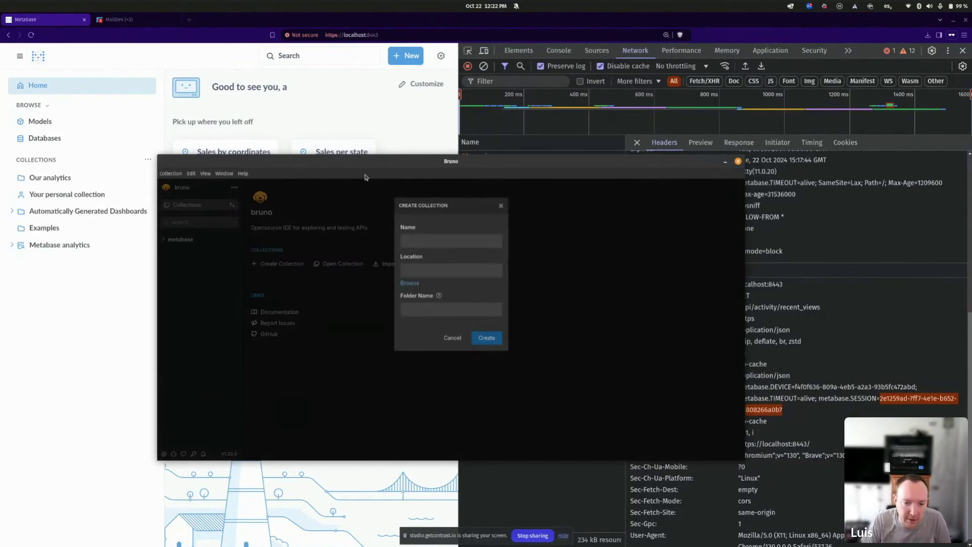
Create the 'webinar' collection in the Downloads folder and expand it in the sidebar.
key("Return")
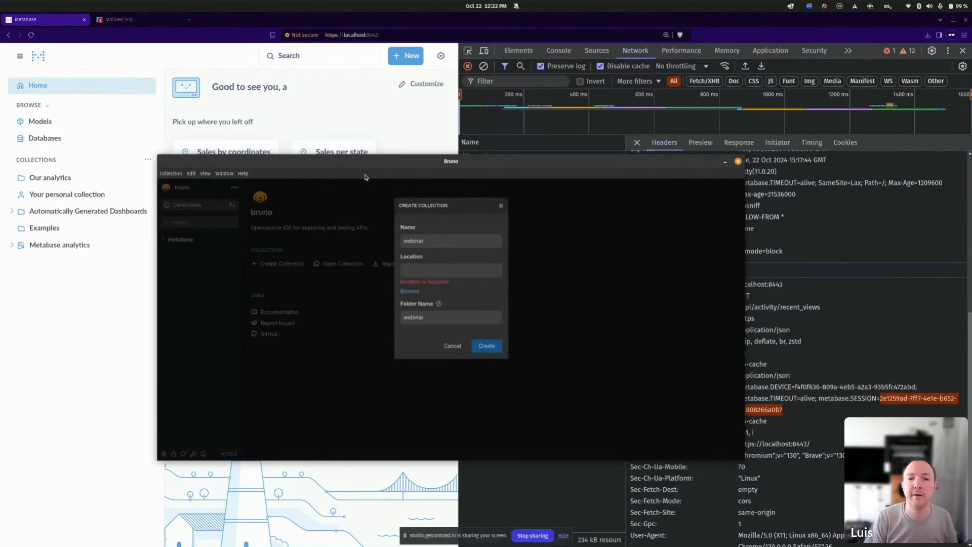
left_click(410, 291)
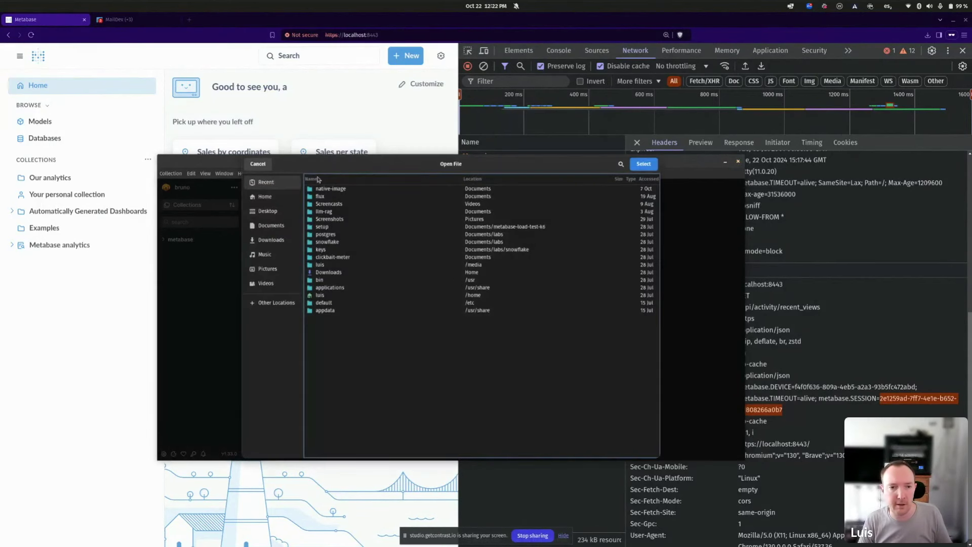
left_click(270, 240)
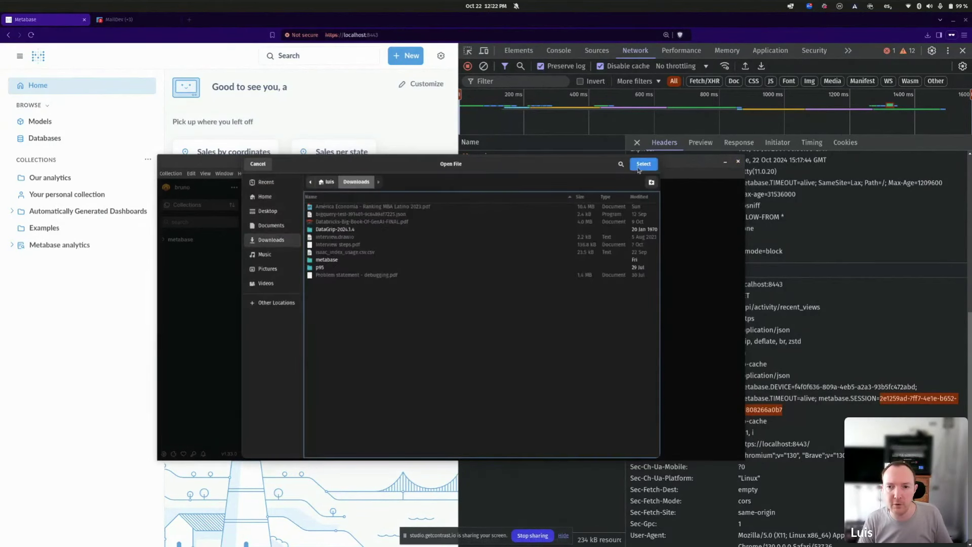
left_click(636, 166)
left_click(484, 338)
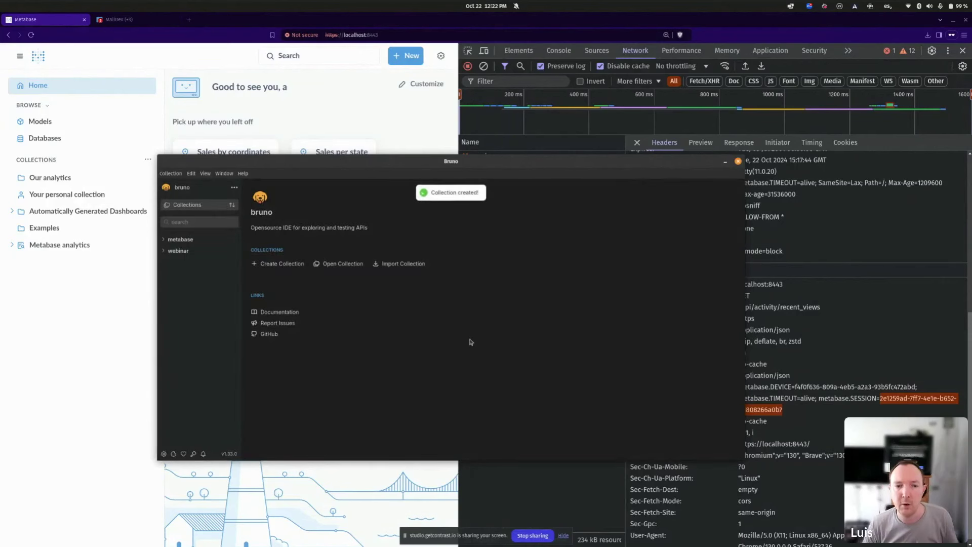
left_click(188, 252)
left_click(234, 250)
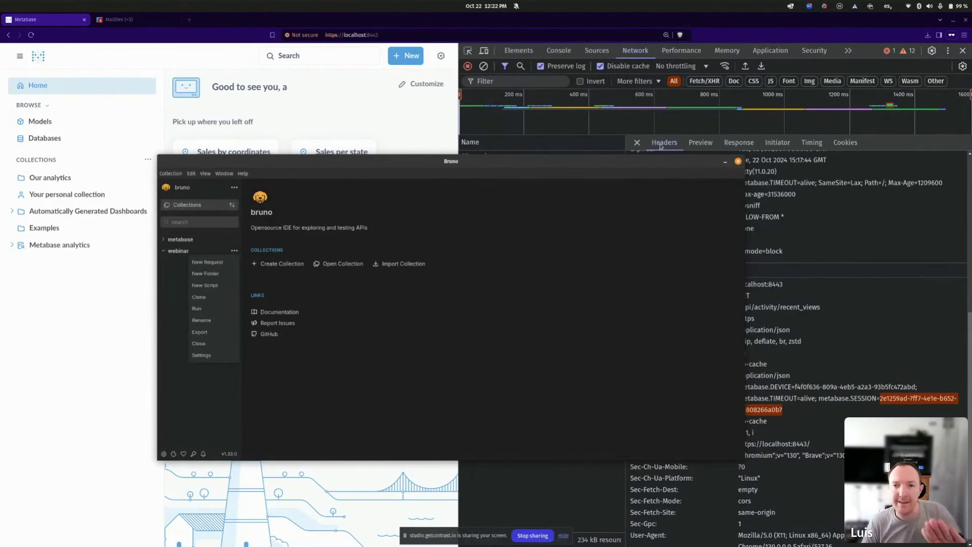
Start a new request named Authentication in the webinar collection.
left_click(723, 31)
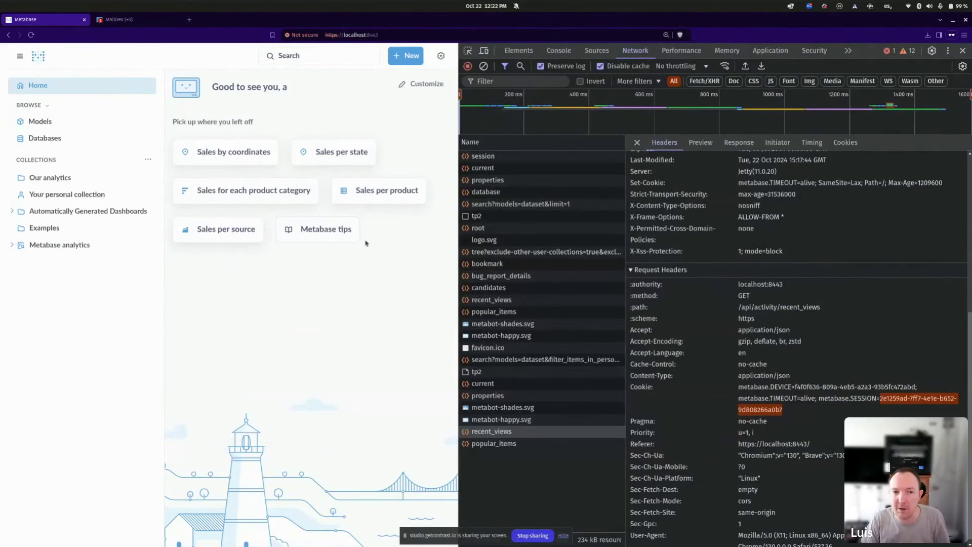
key("alt+Tab")
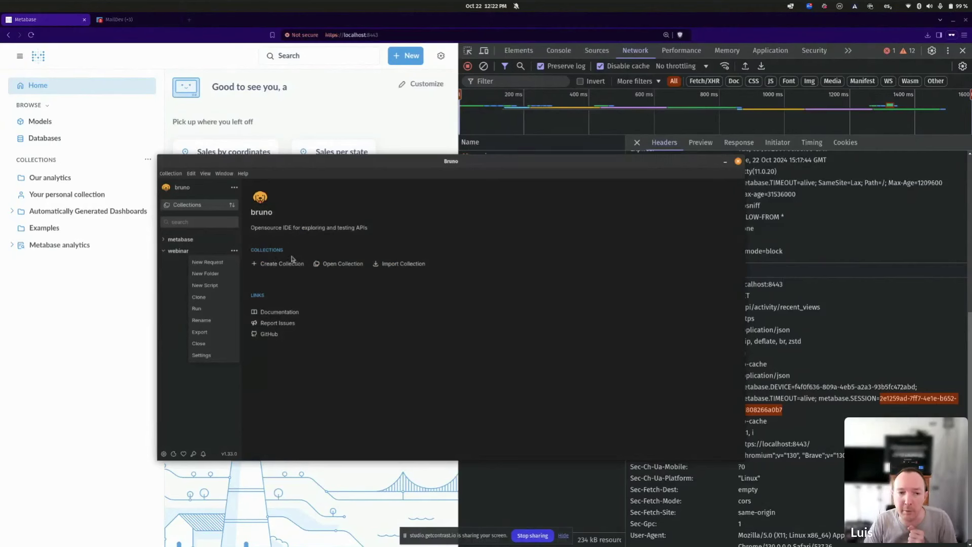
left_click(206, 264)
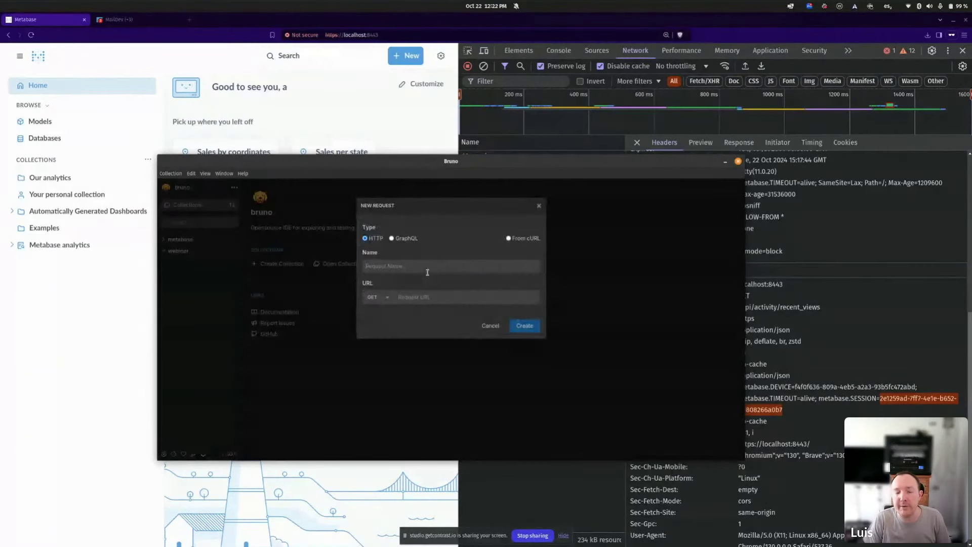
type("Authentication")
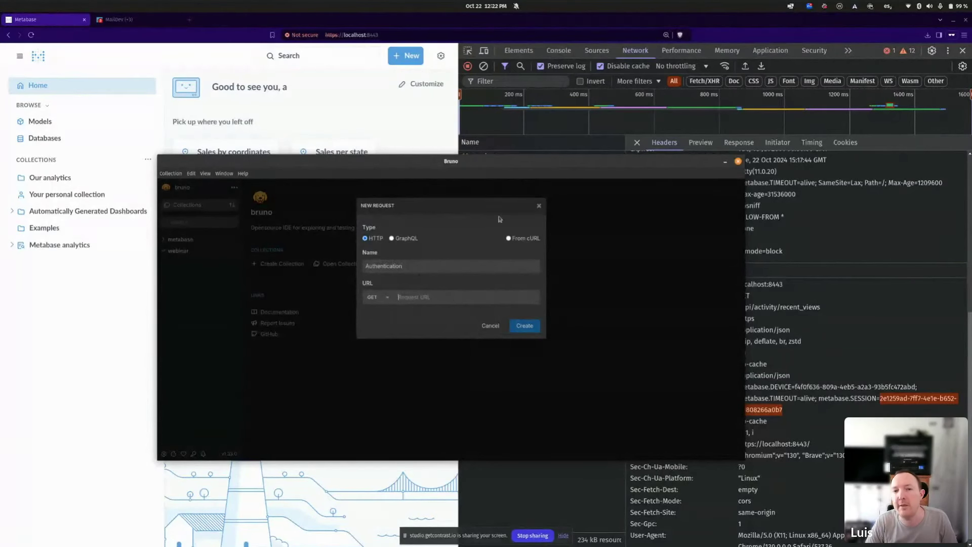
Copy the api/session request URL from the browser's network panel.
left_click(572, 34)
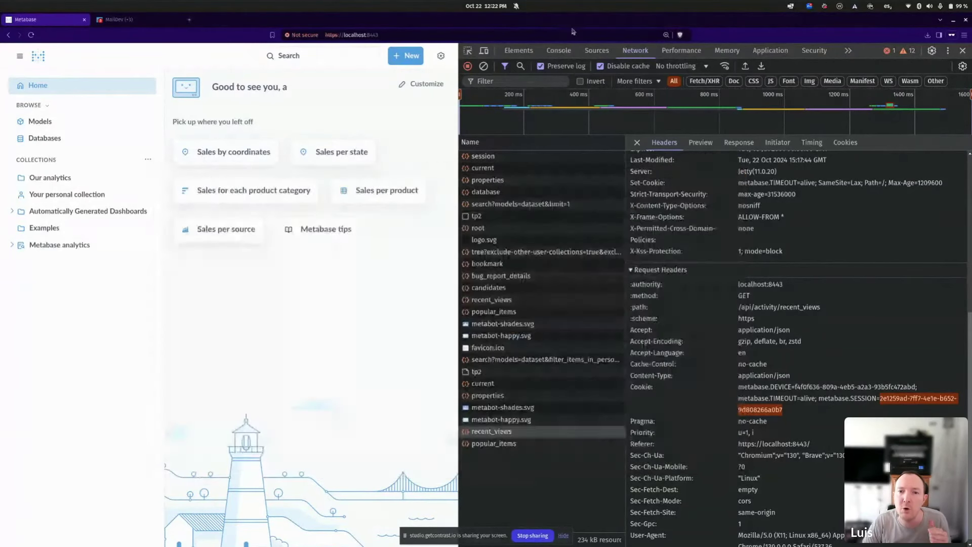
left_click(524, 161)
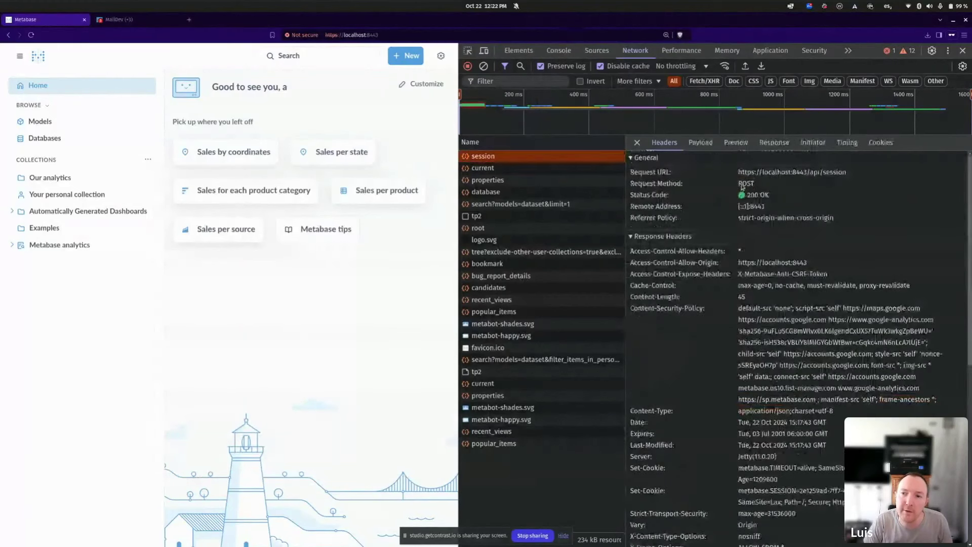
left_click_drag(809, 172, 745, 174)
key("ctrl+c")
key("alt+Tab")
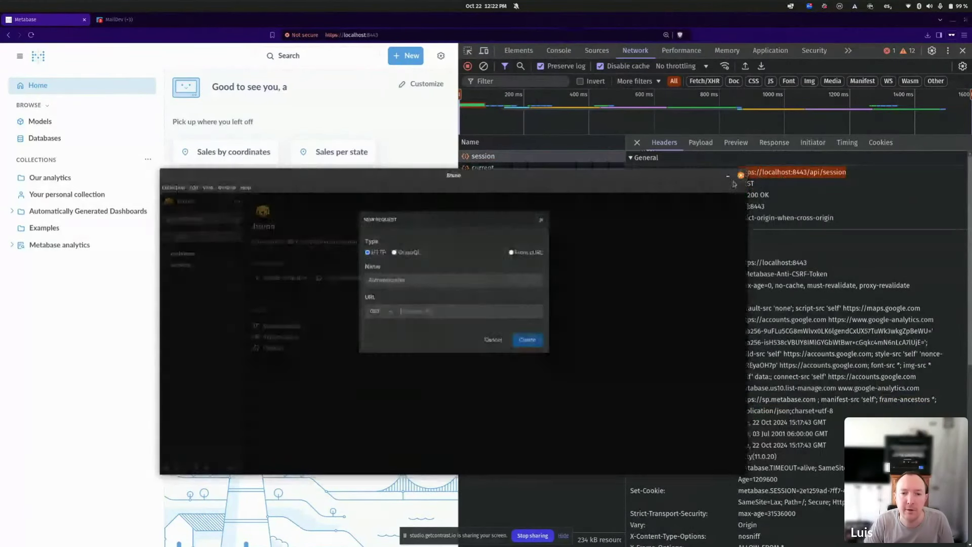
left_click(374, 309)
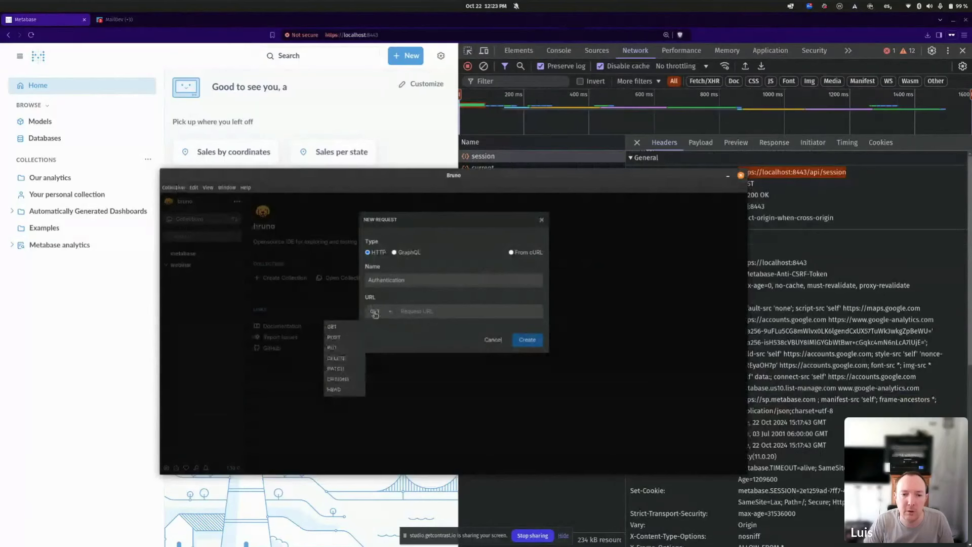
left_click(349, 335)
left_click(418, 310)
key("ctrl+v")
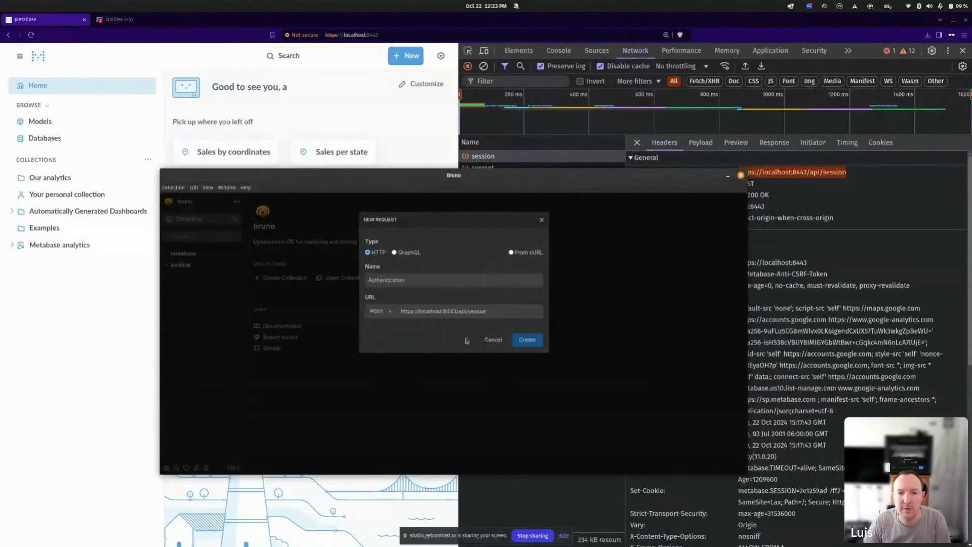
left_click(527, 339)
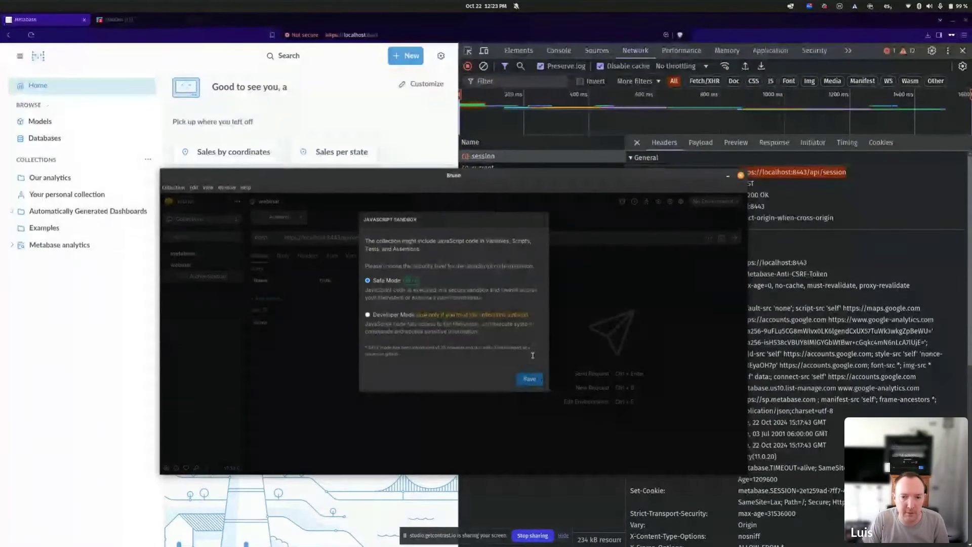
Save Developer Mode as the JavaScript sandbox mode for the collection.
left_click(413, 315)
left_click(529, 379)
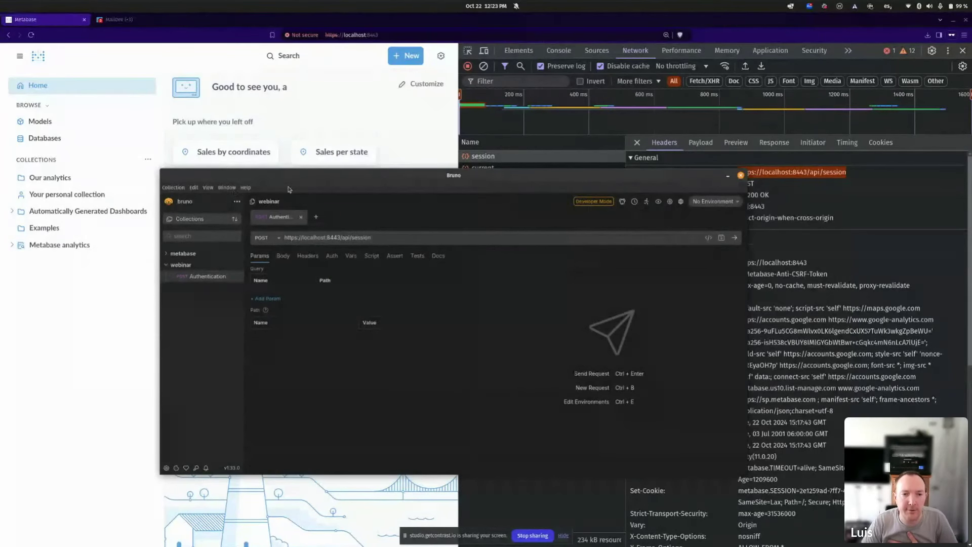
left_click_drag(372, 180, 396, 182)
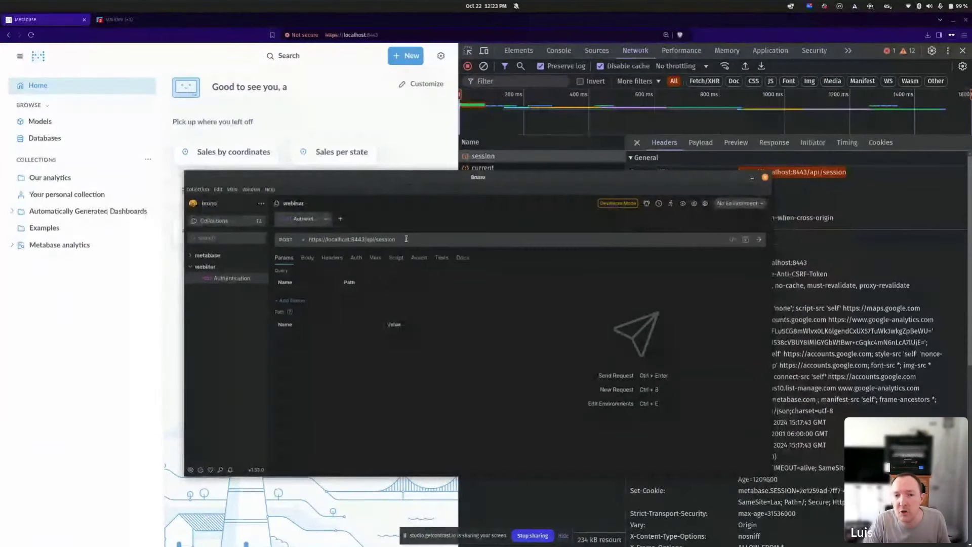
left_click_drag(755, 179, 701, 170)
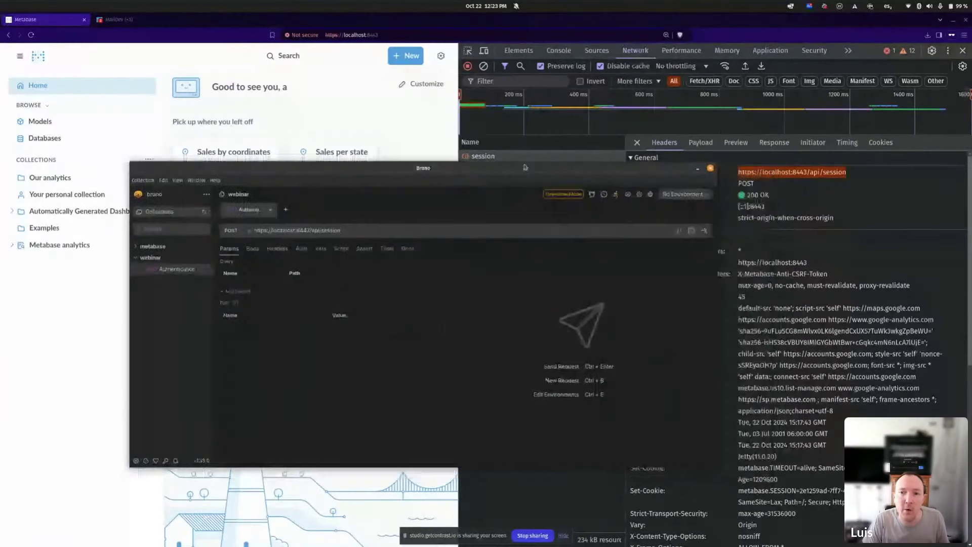
Copy the session request's raw JSON login payload from the browser's DevTools.
left_click(698, 169)
left_click(700, 142)
left_click(726, 158)
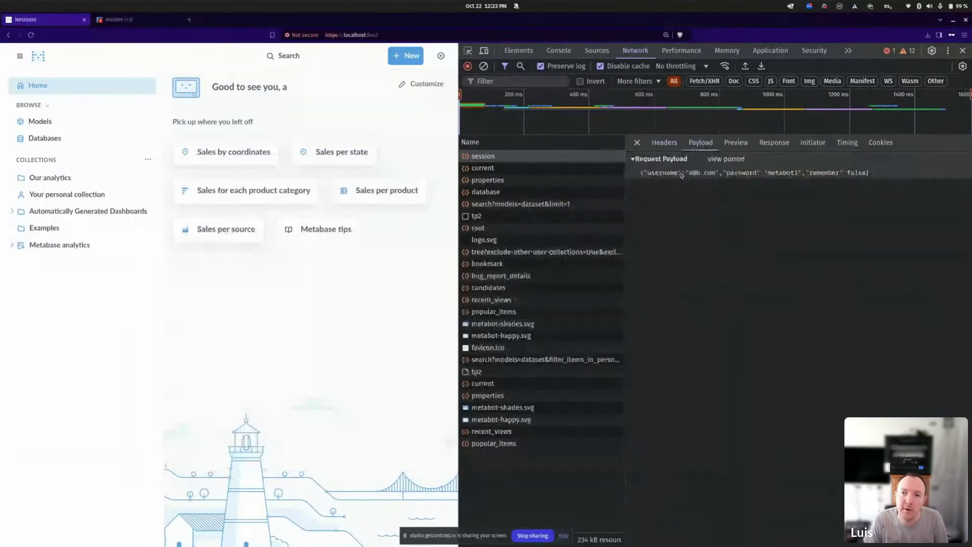
left_click_drag(641, 173, 840, 183)
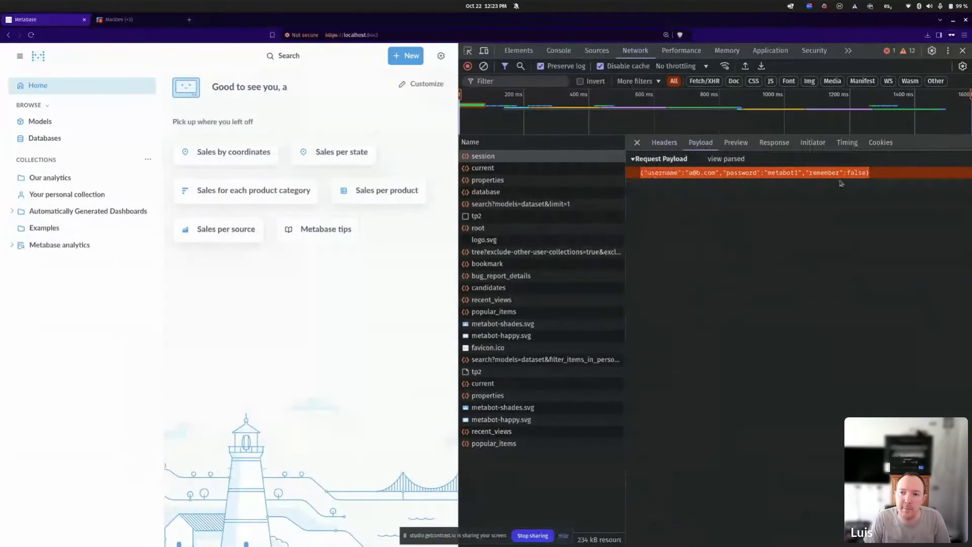
key("alt+Tab")
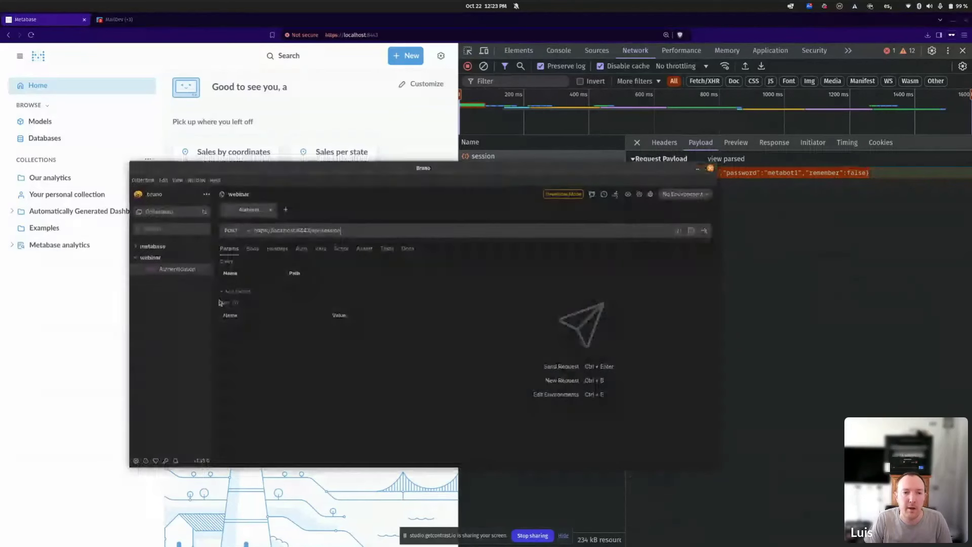
Give the request a prettified JSON body from the pasted payload, minus the remember entry.
left_click(252, 248)
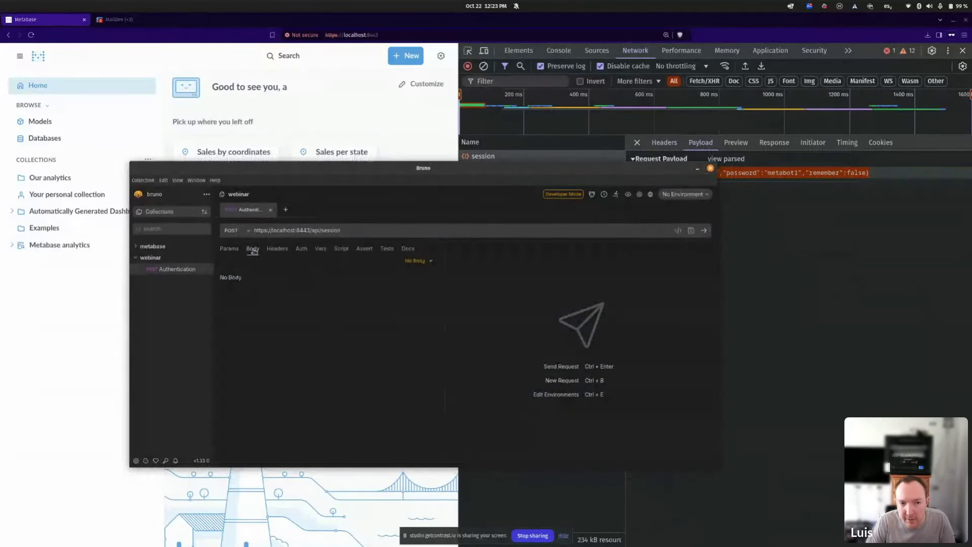
left_click(415, 262)
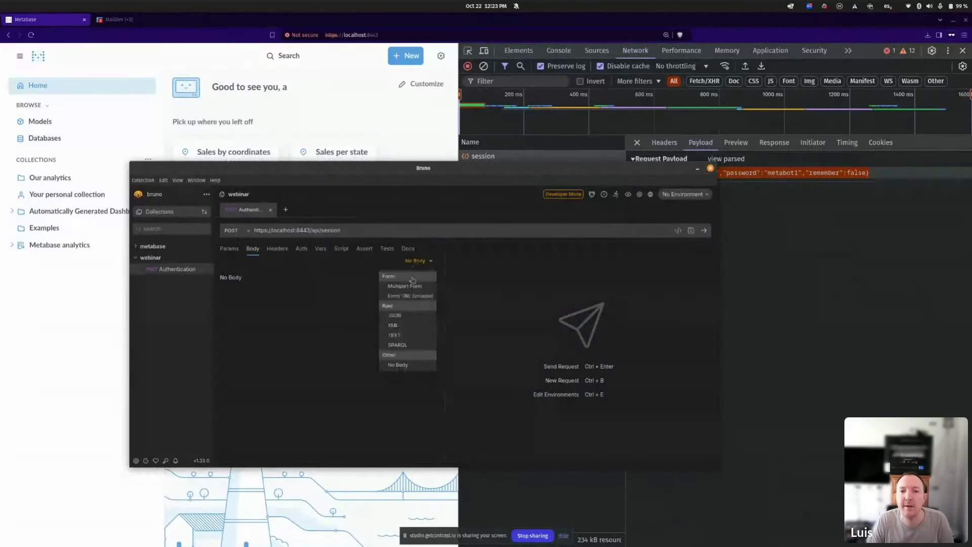
left_click(409, 316)
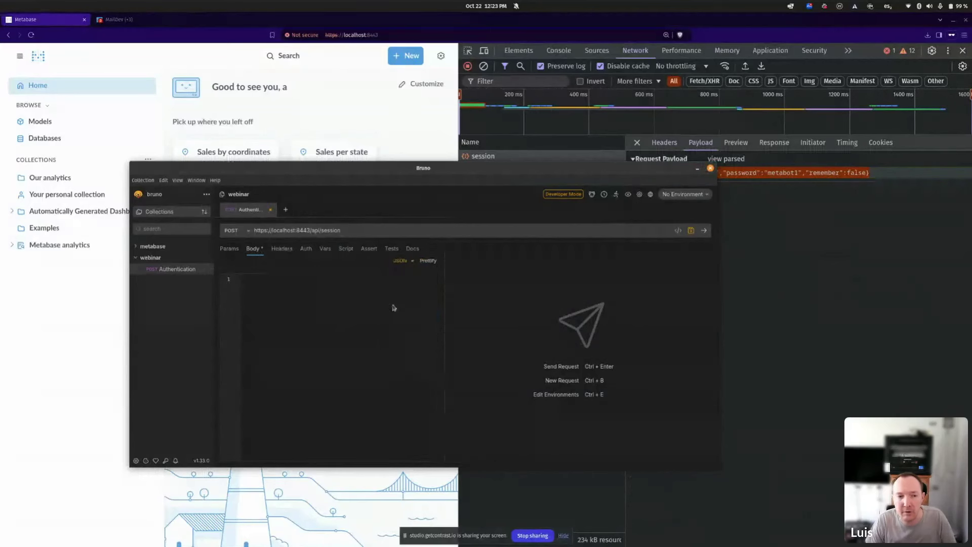
key("ctrl+v")
left_click(425, 261)
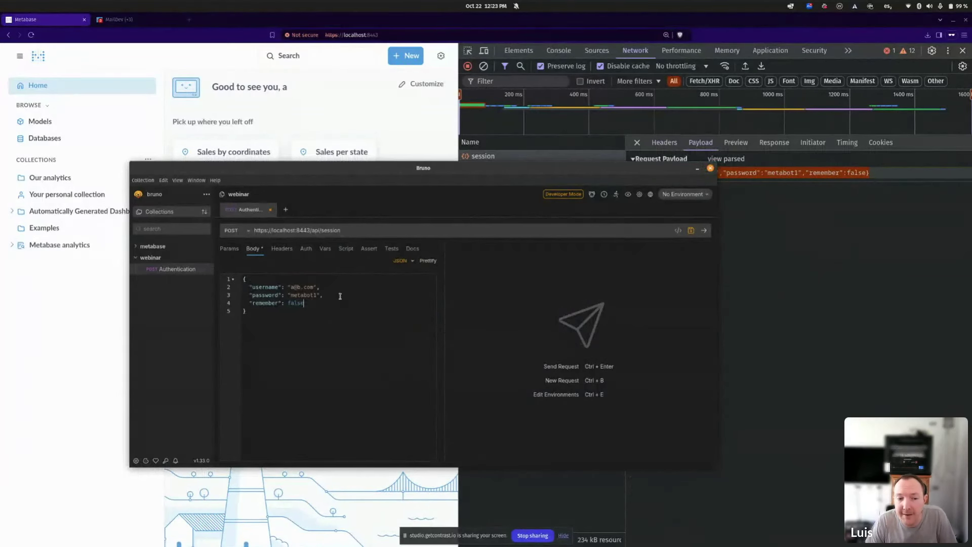
key("shift+Home")
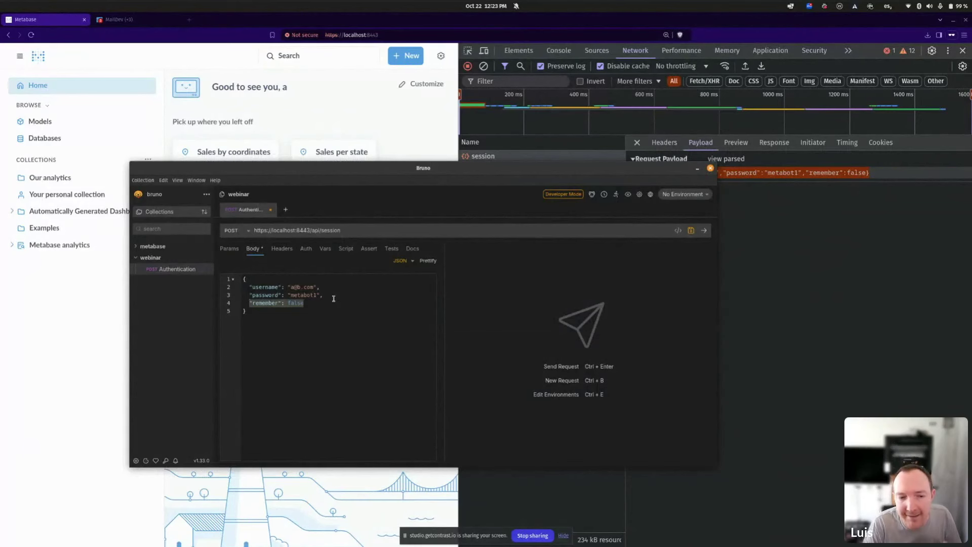
key("BackSpace")
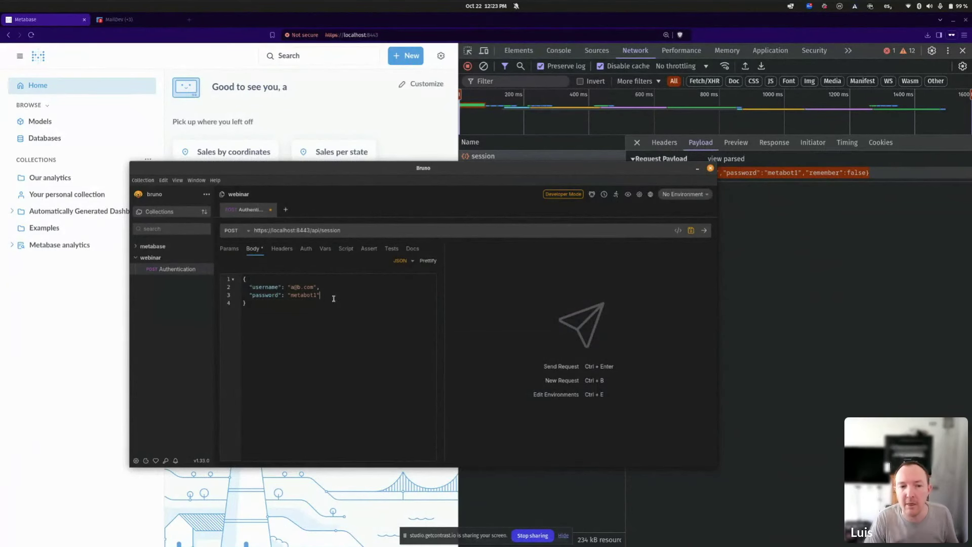
Check the body against the browser's payload and send it, getting 200 OK with an id.
left_click(816, 181)
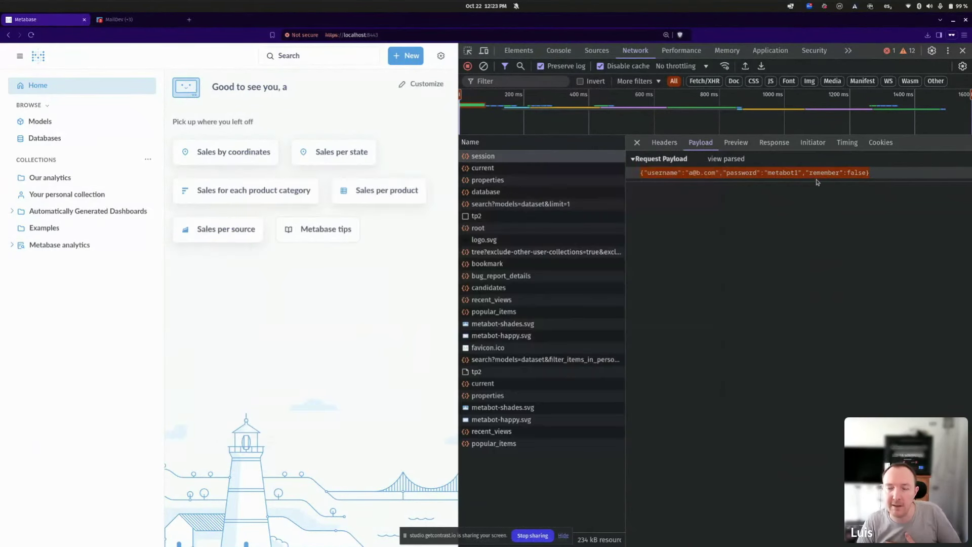
triple_click(816, 178)
key("alt+Tab")
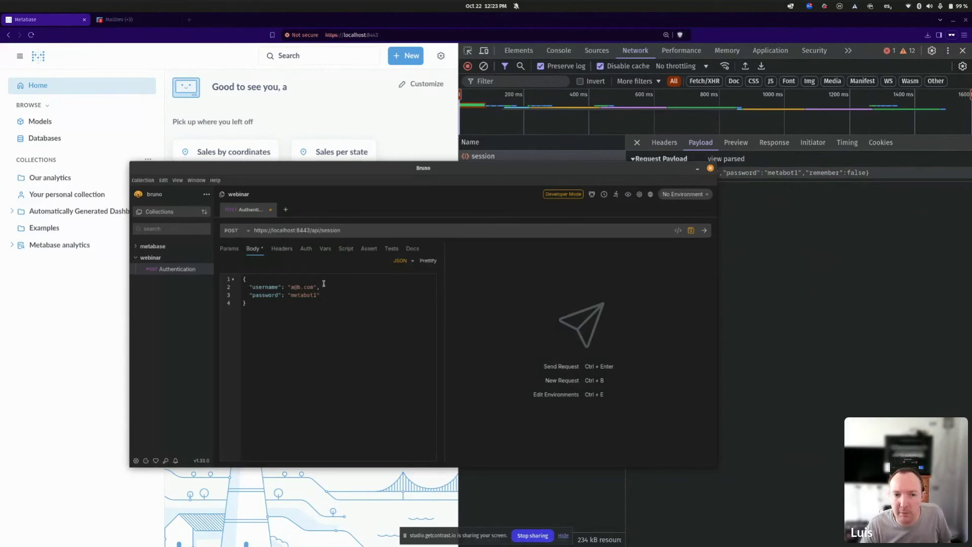
left_click(704, 230)
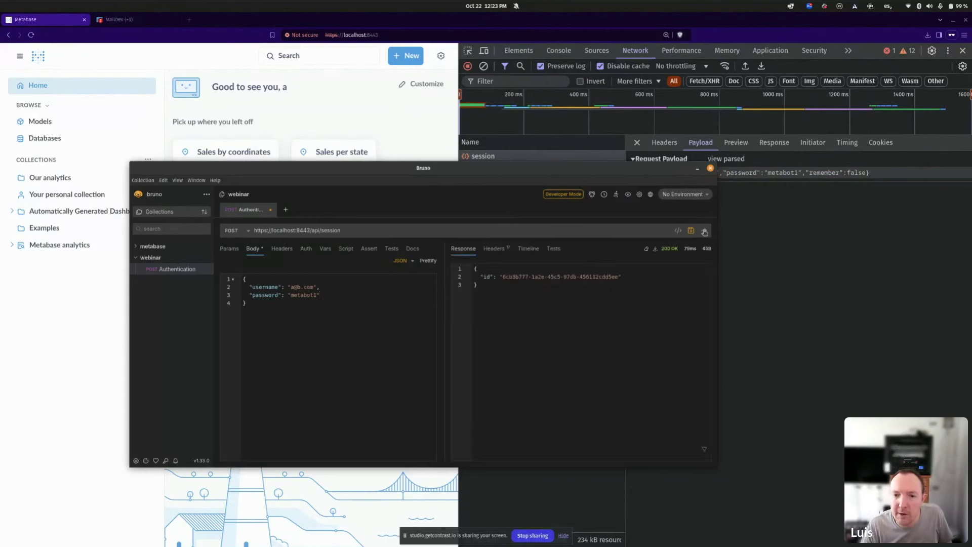
Compare Bruno's returned session id with the browser's session response and select the id.
left_click_drag(681, 169, 822, 157)
left_click(774, 143)
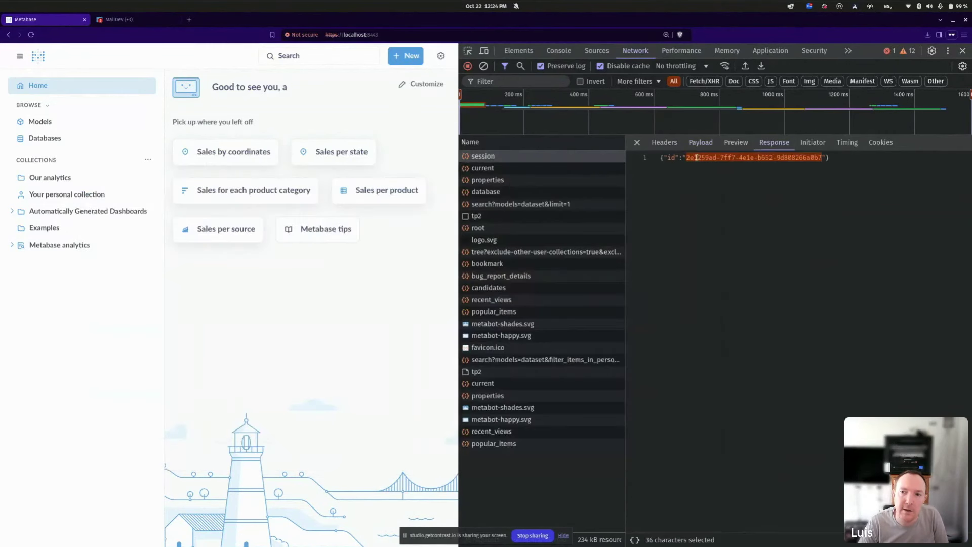
key("alt+Tab")
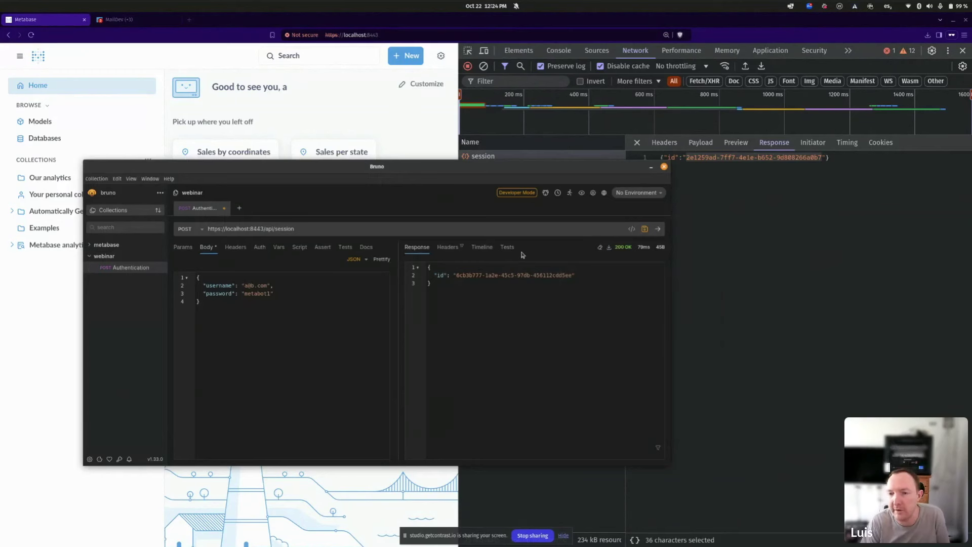
key("alt+Tab")
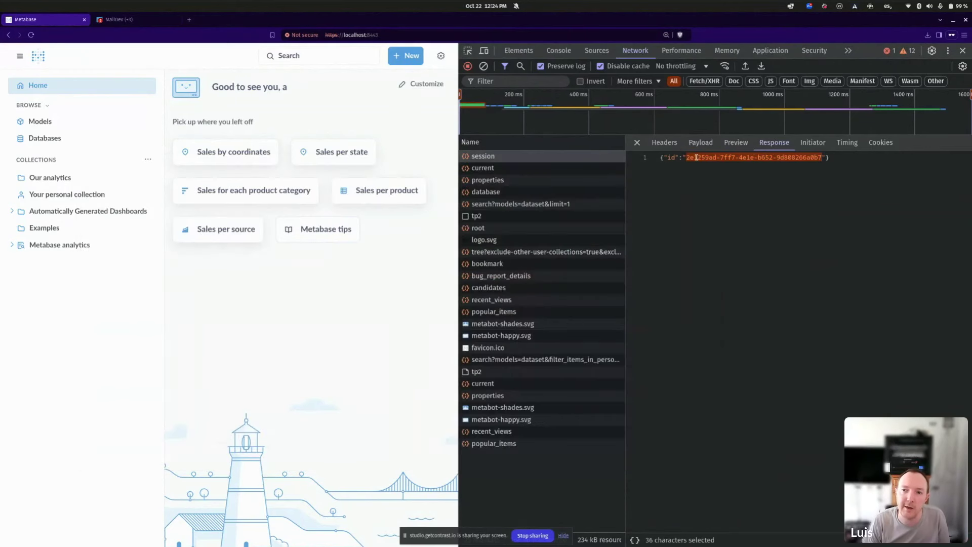
key("alt+Tab")
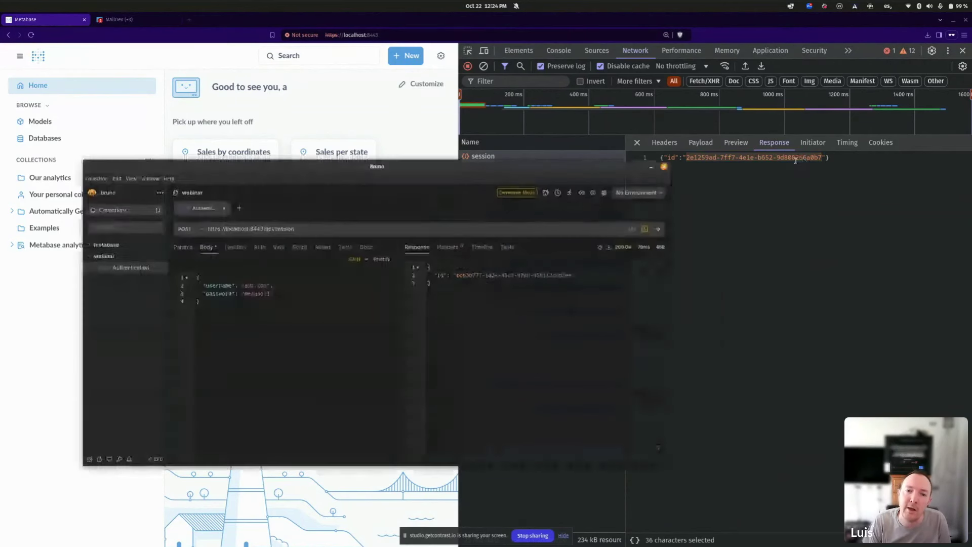
double_click(466, 274)
left_click_drag(465, 274, 553, 277)
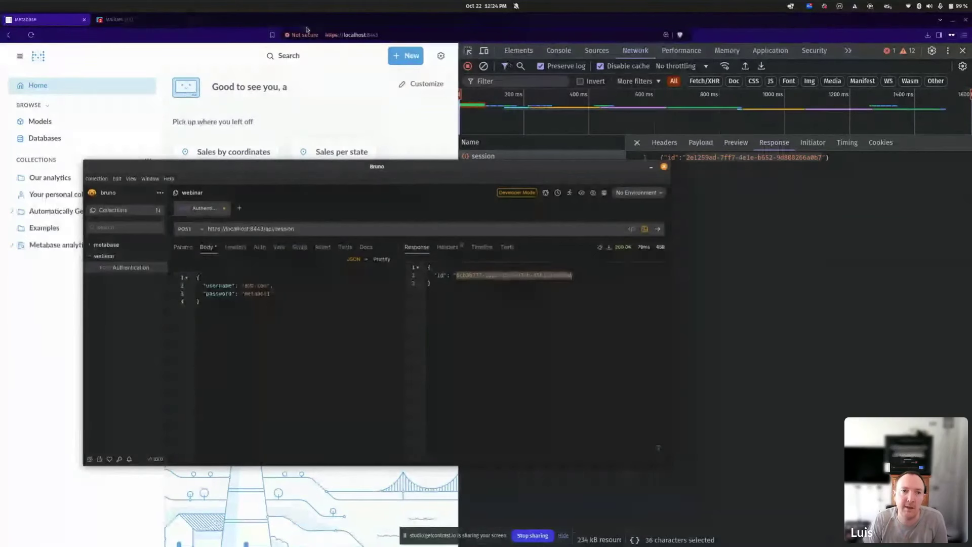
left_click(269, 126)
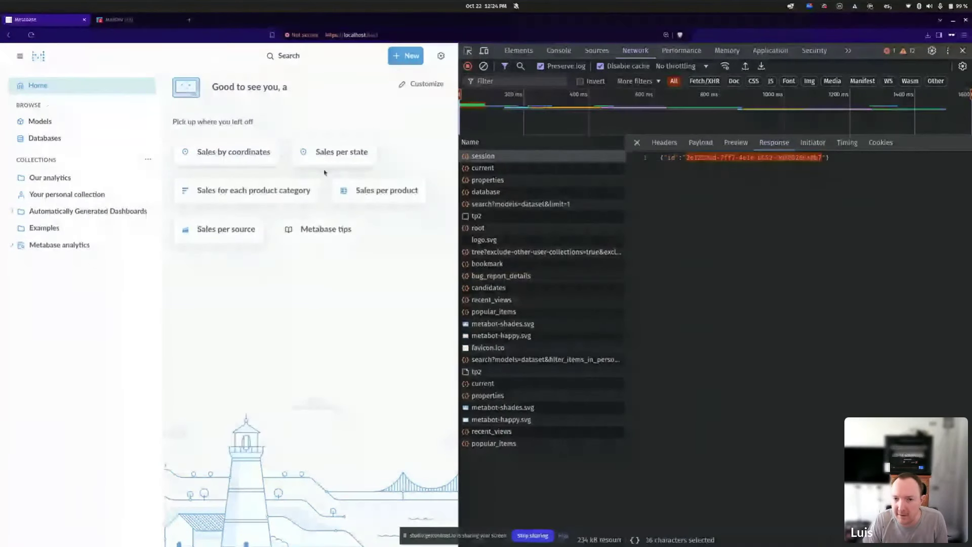
key("alt+Tab")
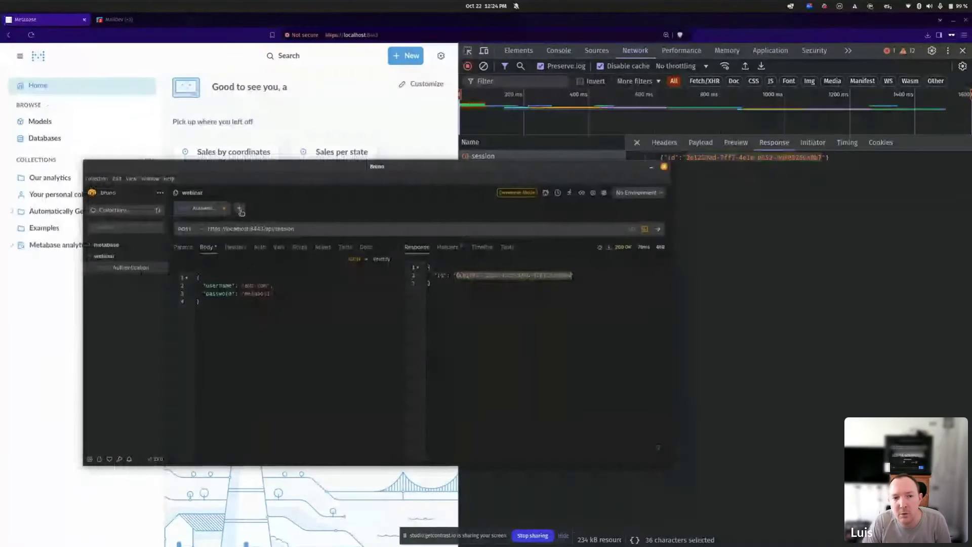
Create a recent_views request using the URL copied from the browser's recent_views call.
left_click(241, 211)
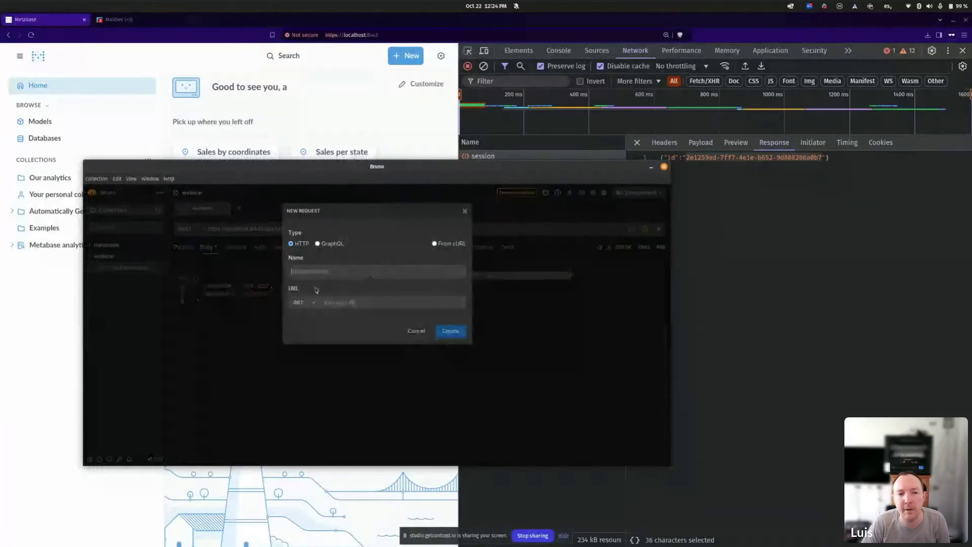
type("create")
type("_")
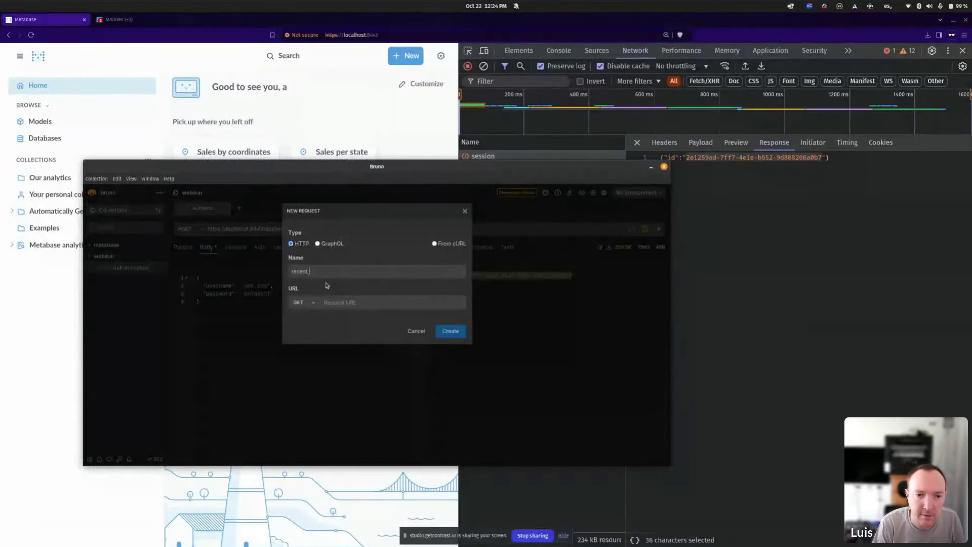
type("views")
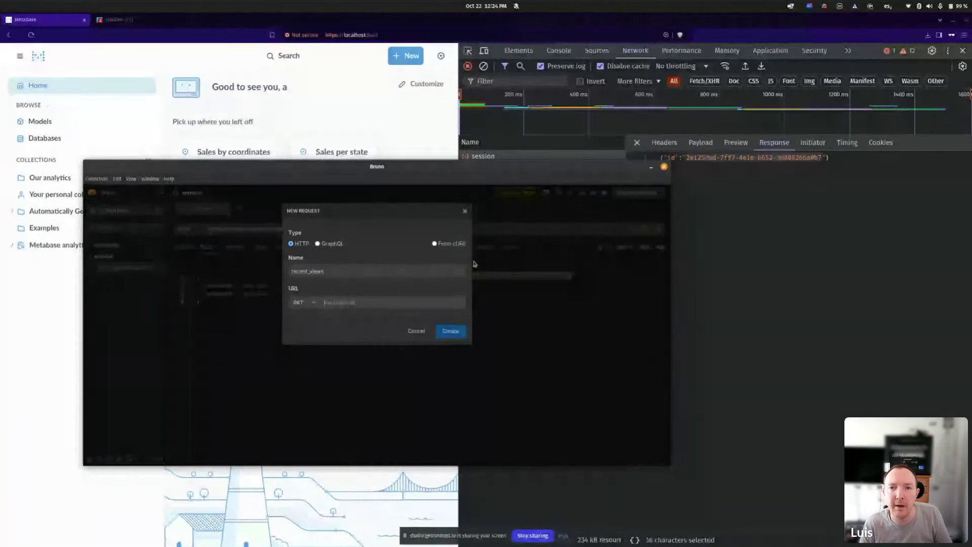
key("alt+Tab")
left_click(506, 432)
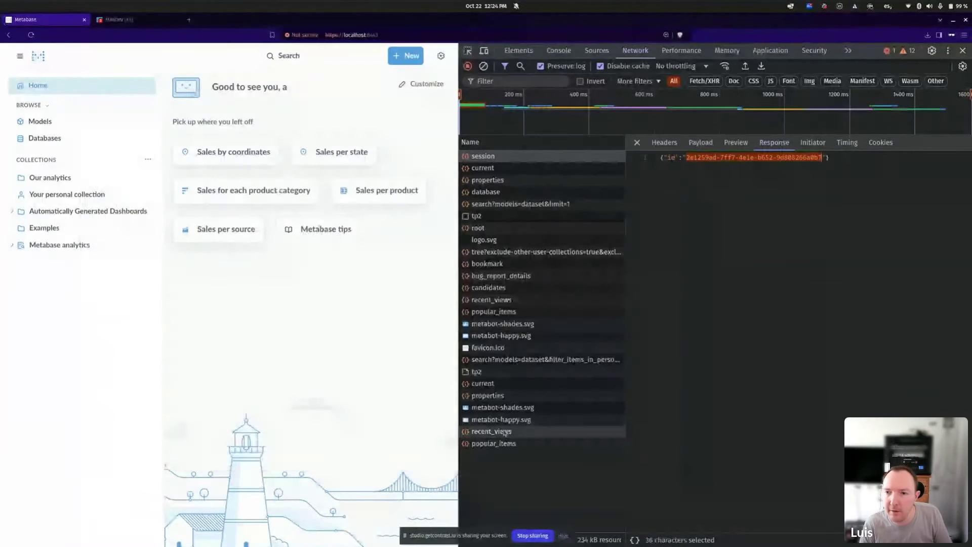
left_click(664, 142)
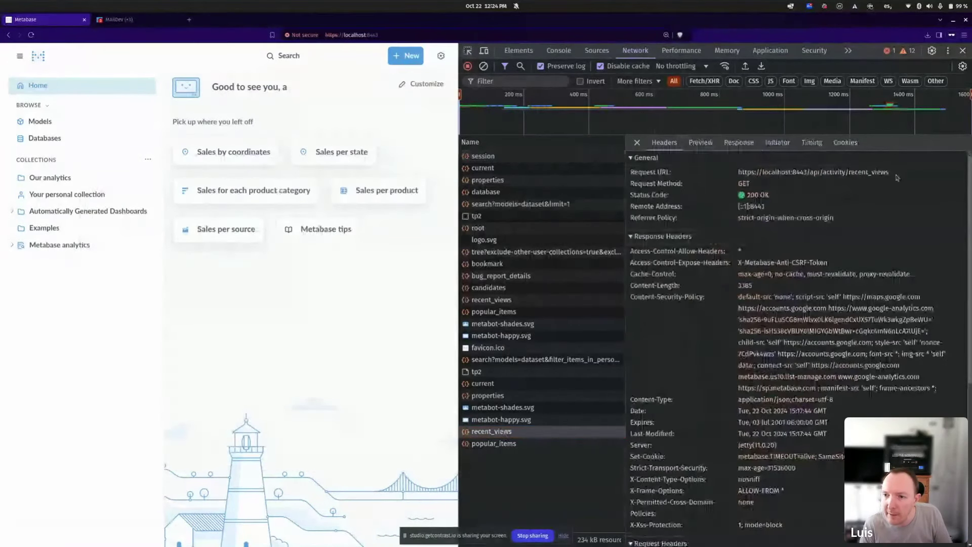
left_click_drag(895, 173, 737, 173)
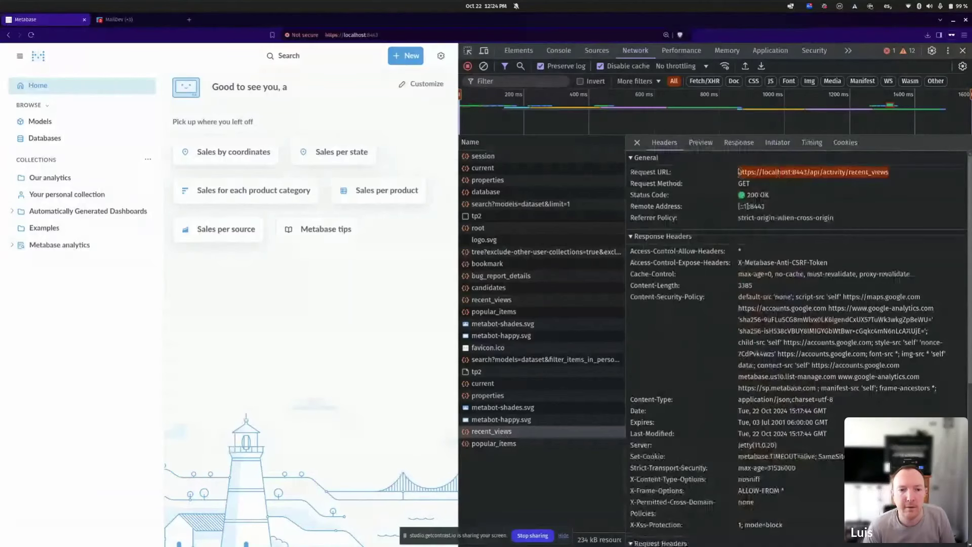
key("alt+Tab")
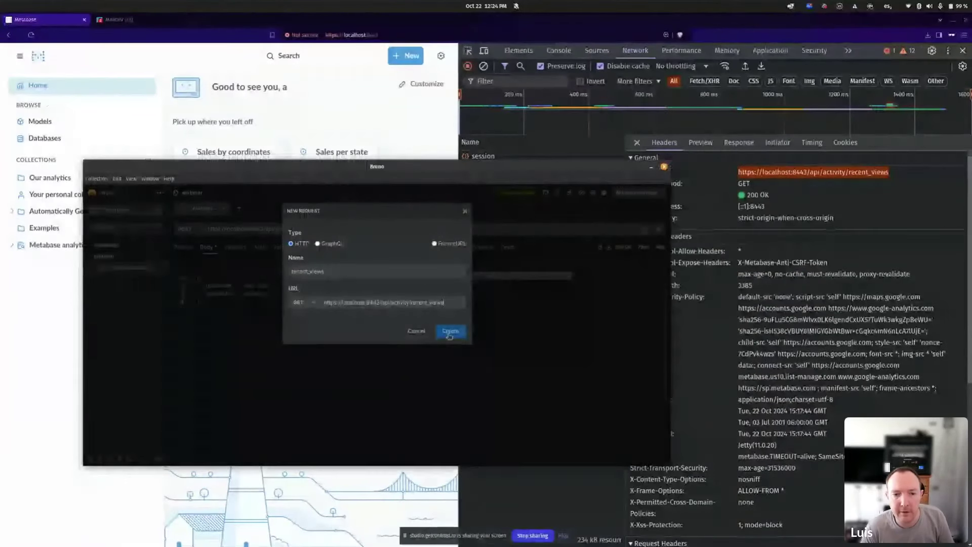
left_click(449, 332)
Copy the session id from the Authentication response, then check recent_views has no body.
left_click(131, 267)
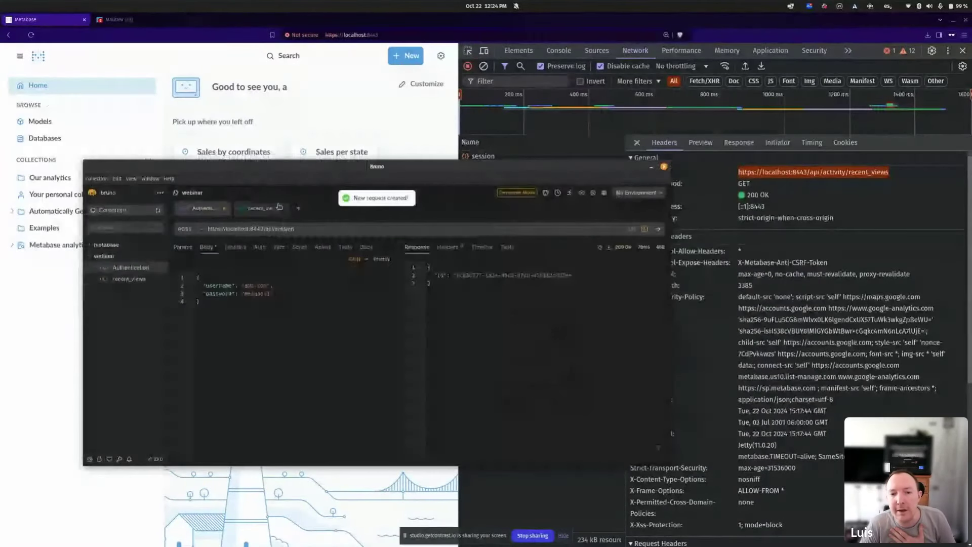
double_click(466, 274)
left_click_drag(465, 274, 553, 274)
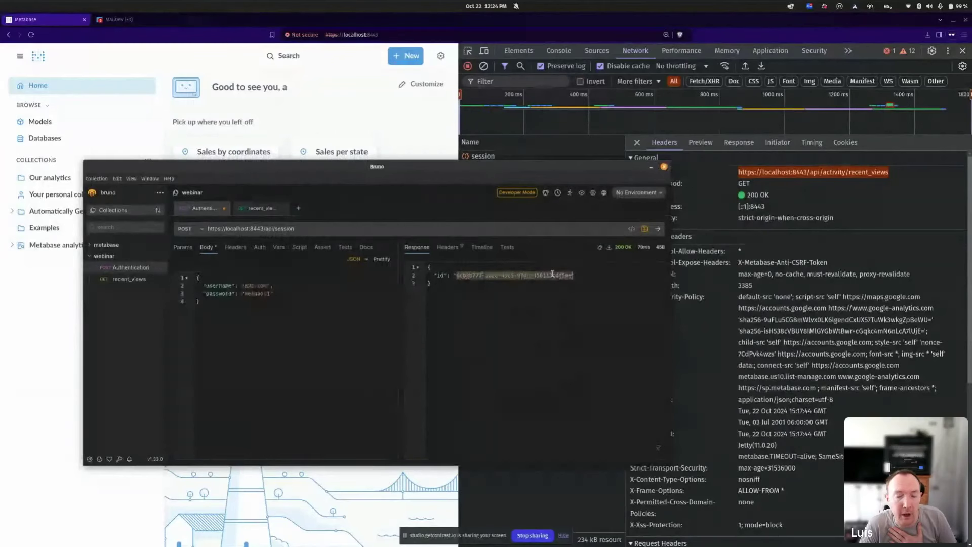
left_click(257, 216)
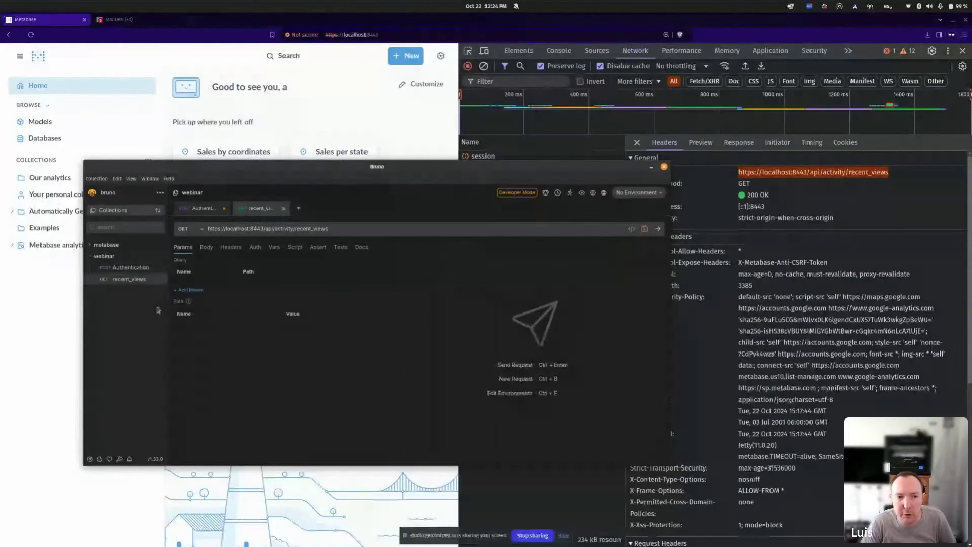
left_click(207, 247)
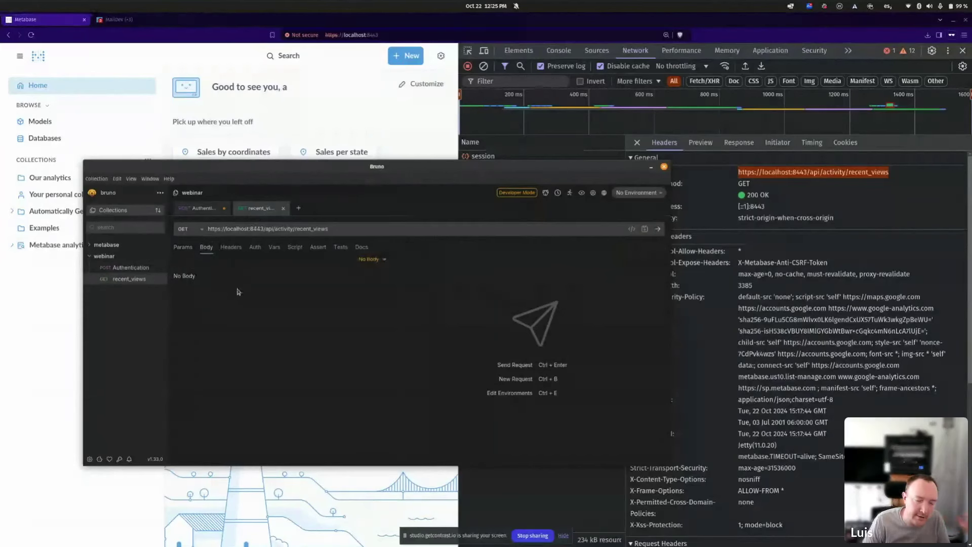
Add a Cookie header valued metabase.SESSION= followed by the pasted session id.
left_click(230, 247)
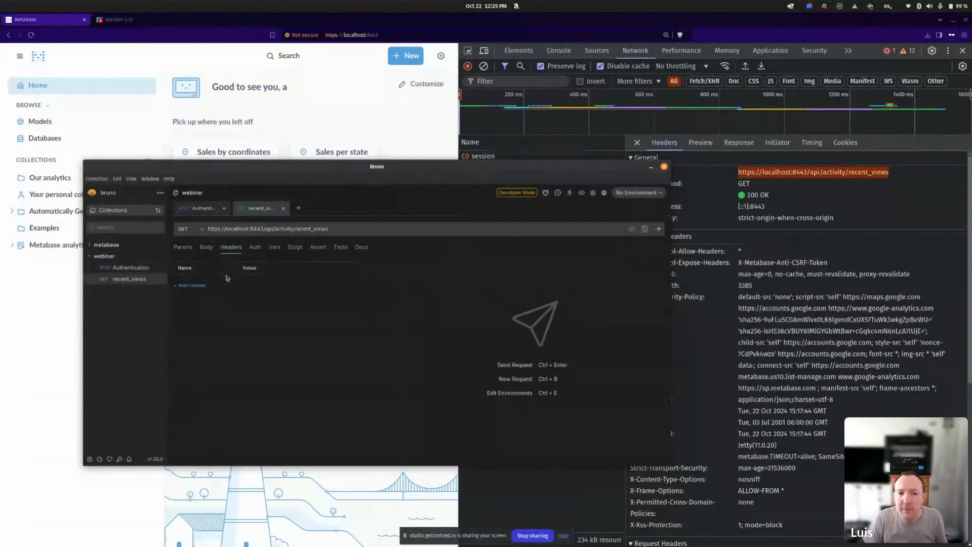
left_click(191, 286)
left_click(203, 282)
type("Cookie")
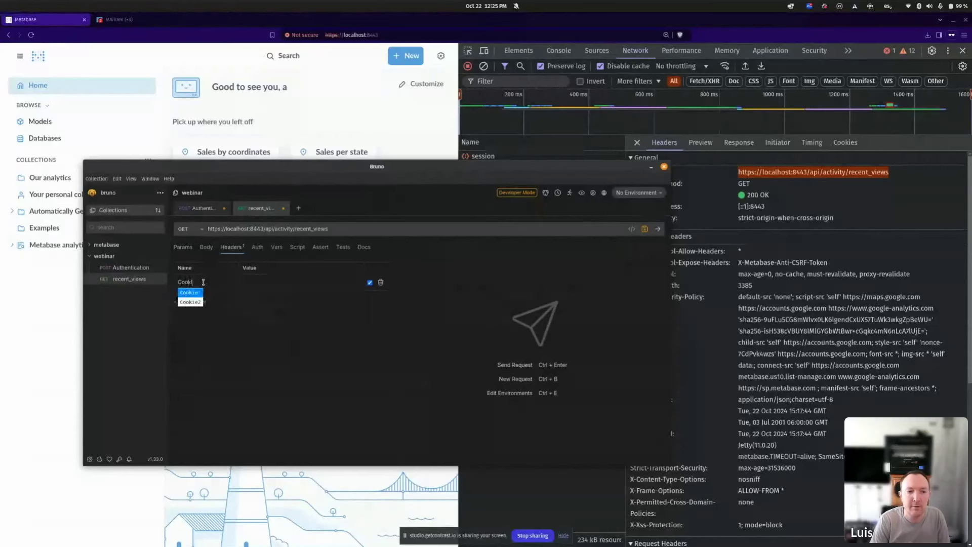
left_click(306, 279)
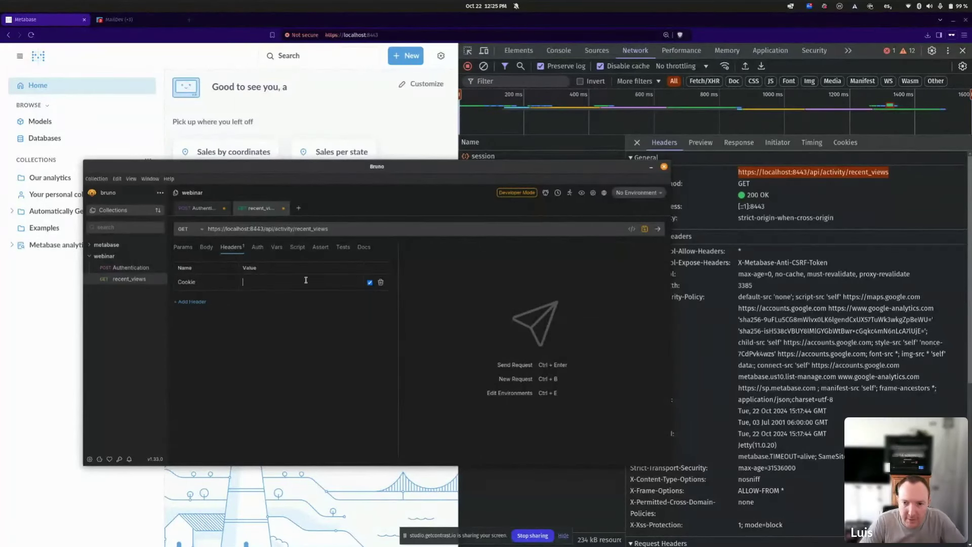
type("metabase.SESSION")
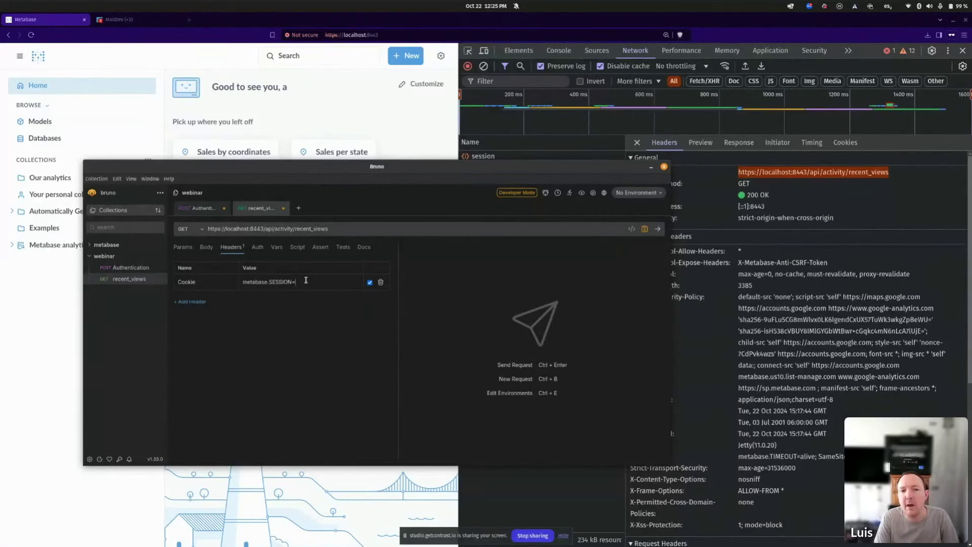
type("=")
type("6cb3b777-1a2e-45c5-97ab-456112cdd5ee")
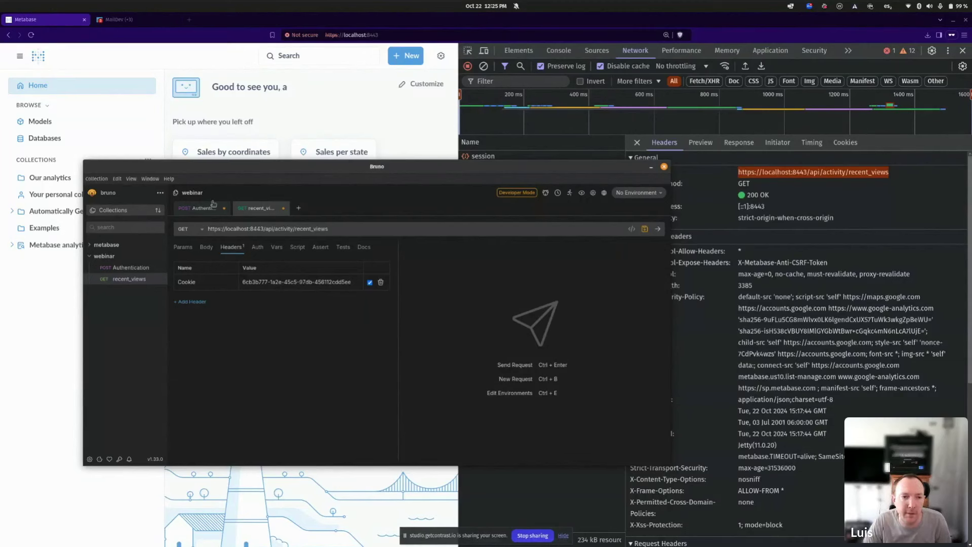
left_click(198, 211)
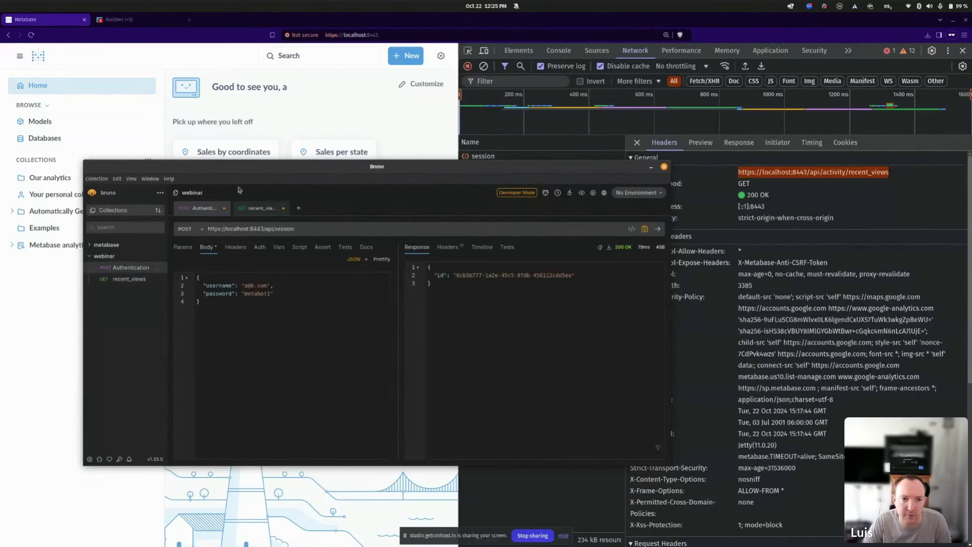
left_click(253, 209)
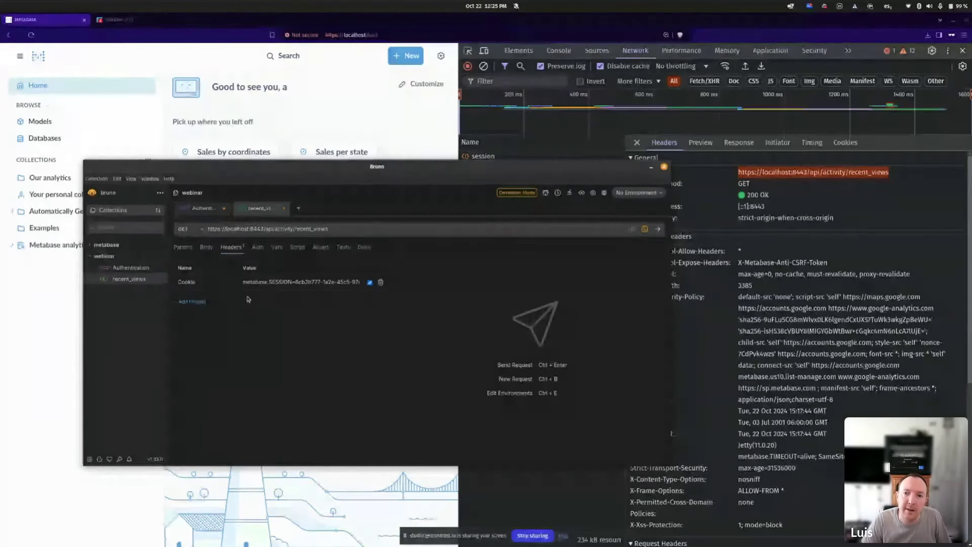
Send recent_views and compare its 200 OK JSON list with the browser's response.
left_click(657, 229)
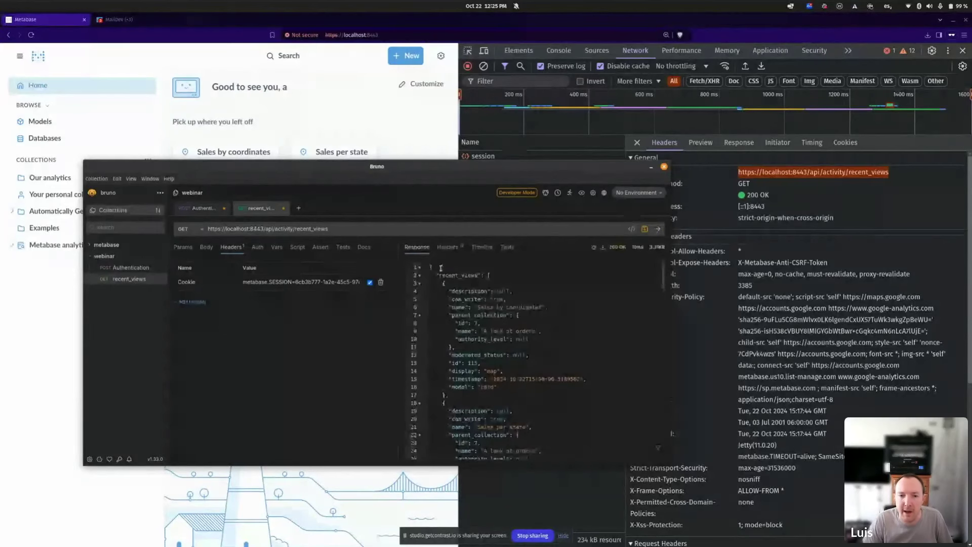
left_click_drag(428, 267, 446, 458)
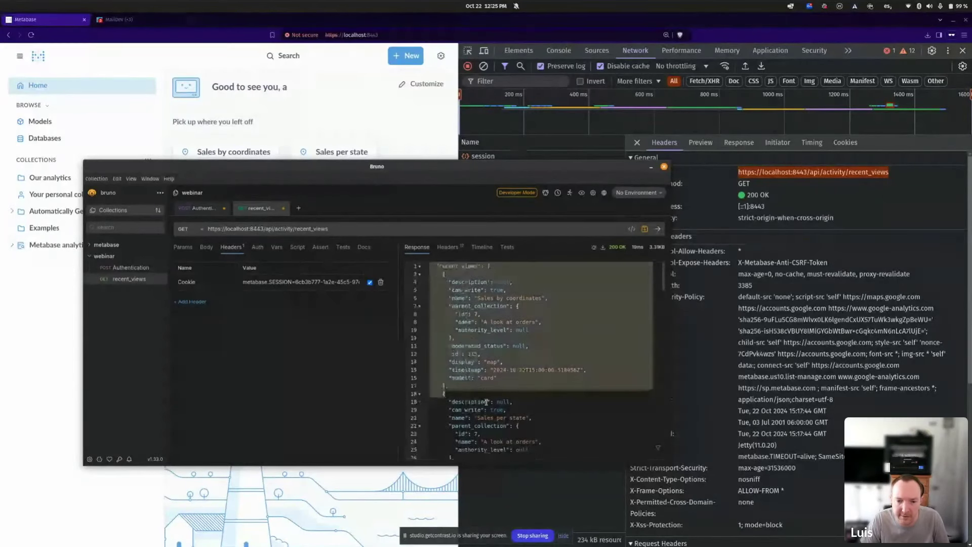
left_click(748, 142)
key("alt+Tab")
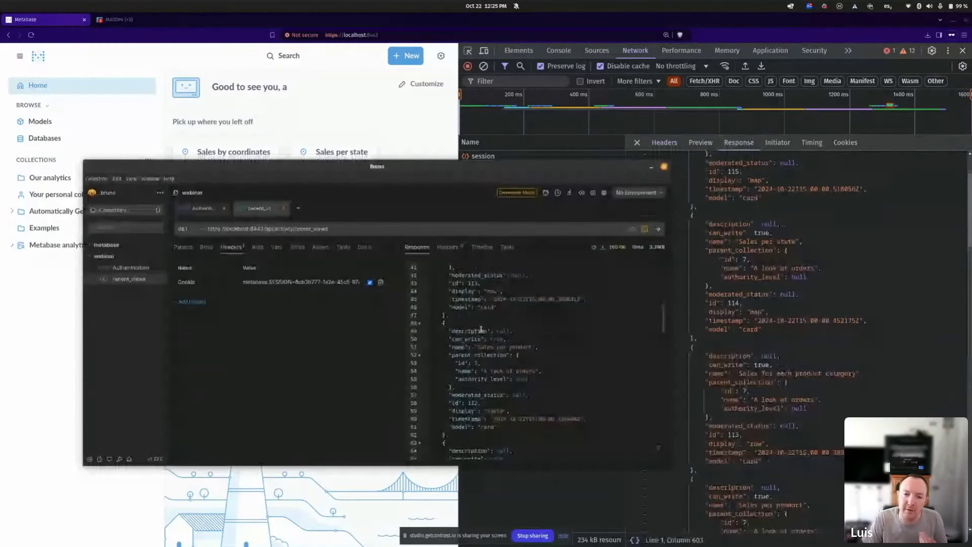
scroll(560, 345, "down", 10)
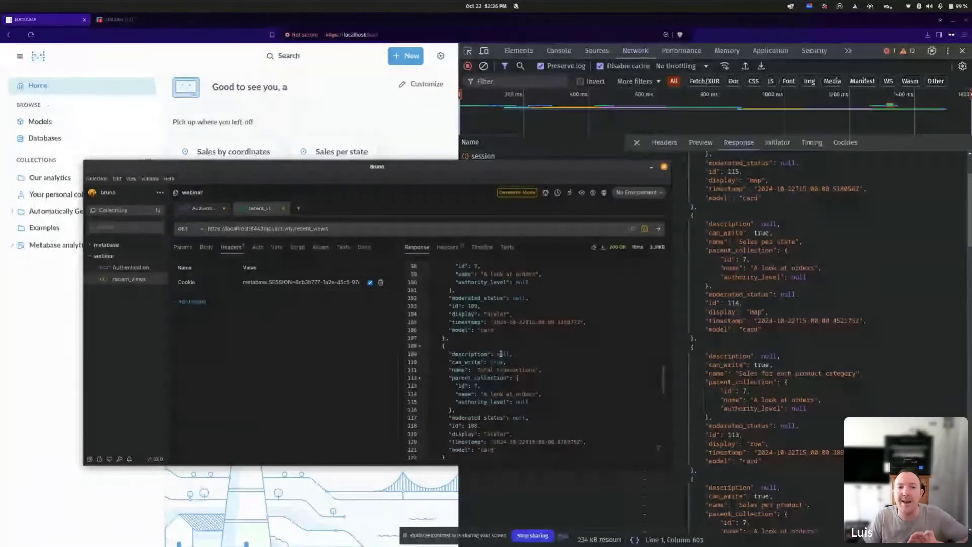
Go to Admin settings > Authentication and close the developer tools panel.
left_click(440, 55)
left_click(400, 102)
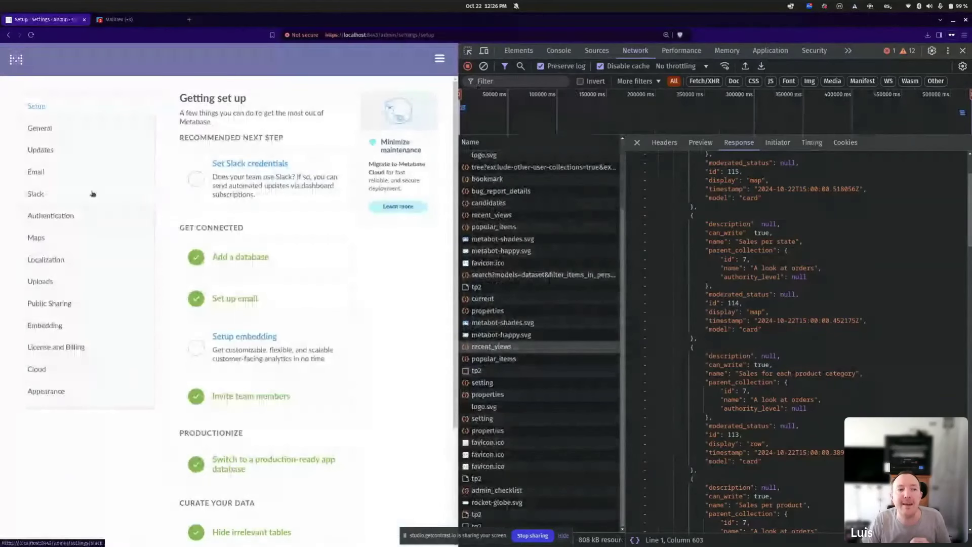
left_click(90, 225)
scroll(271, 362, "down", 4)
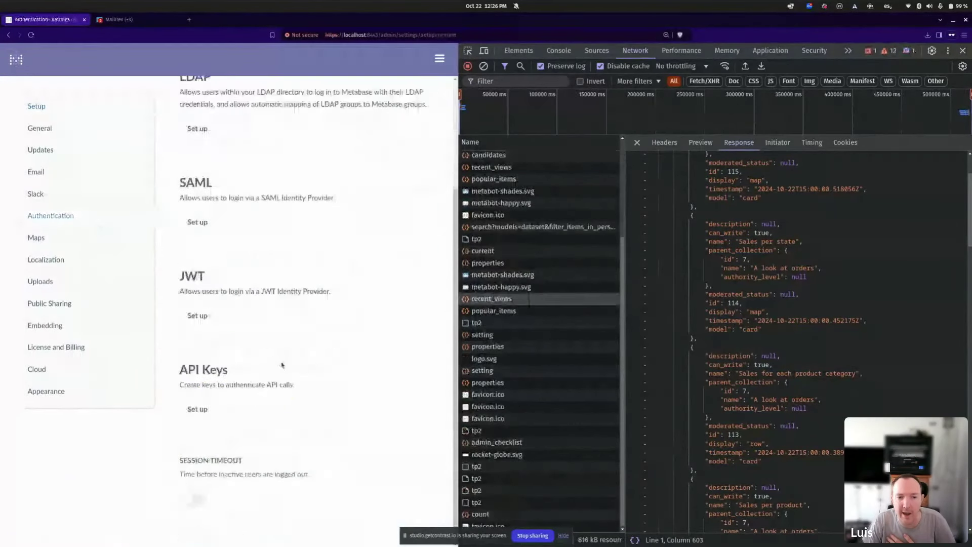
left_click(962, 52)
Reopen Admin settings > Authentication and go to API key management.
left_click(955, 57)
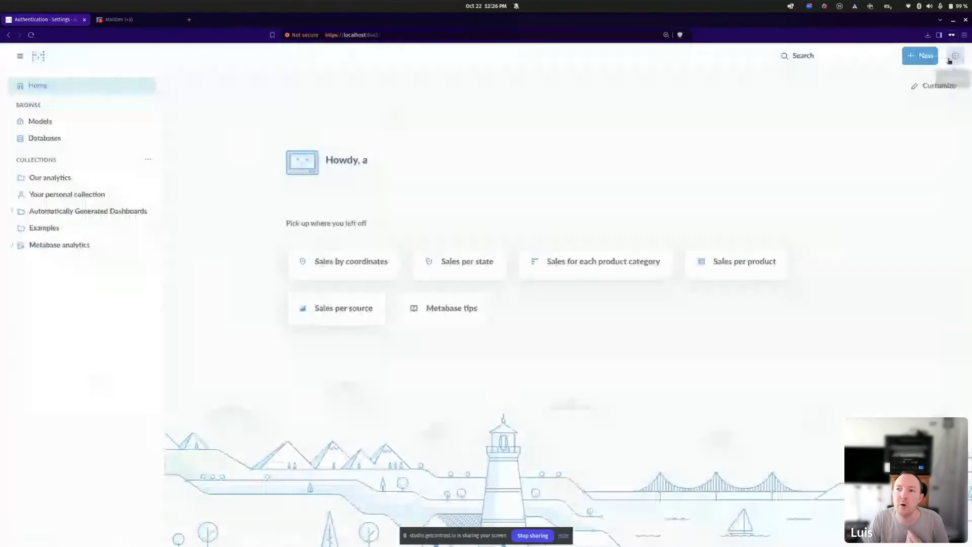
left_click(954, 57)
left_click(918, 102)
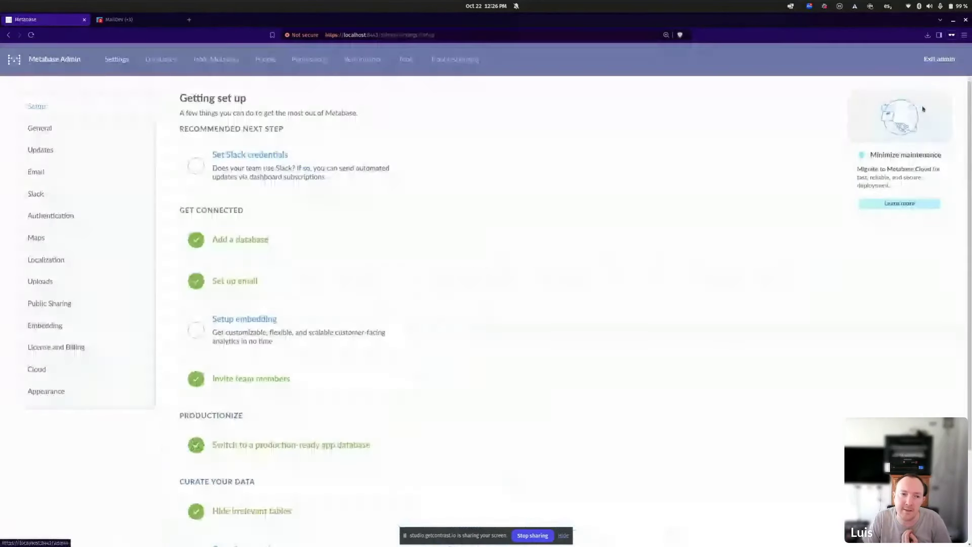
left_click(100, 217)
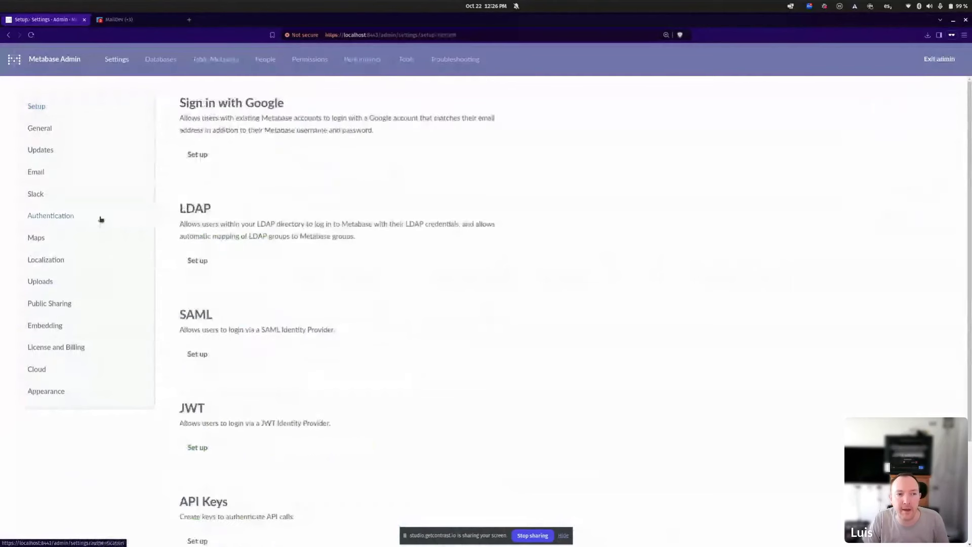
scroll(181, 422, "down", 3)
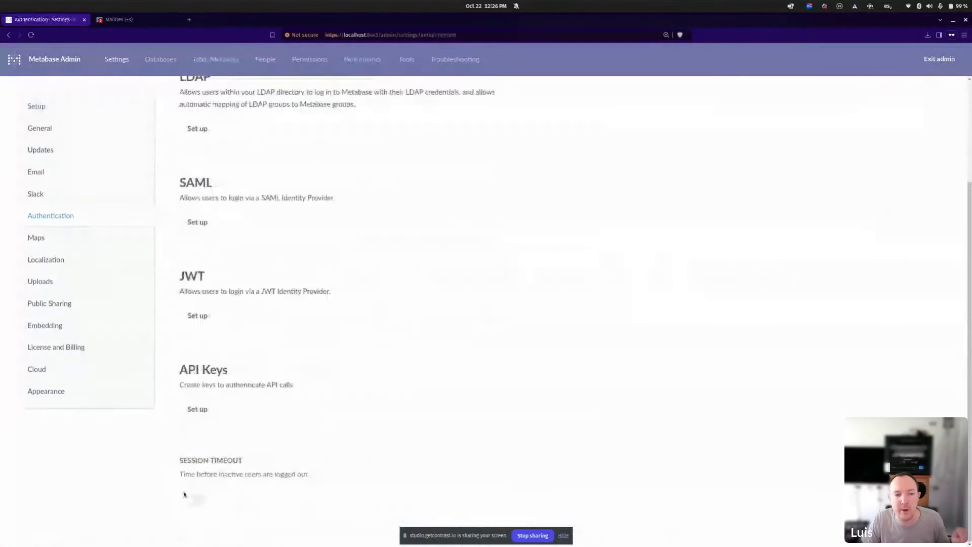
left_click(203, 409)
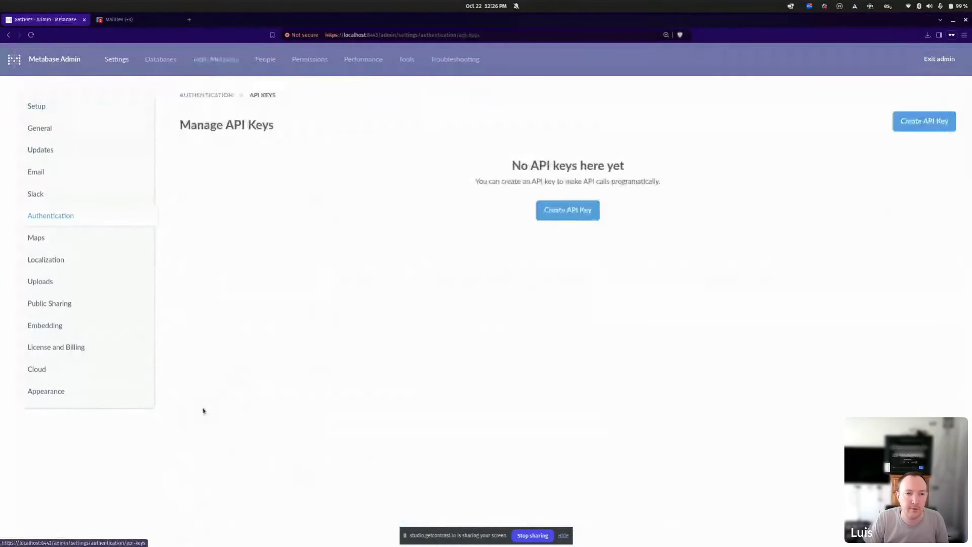
Name the new API key 'metabase-admin-api-key' and bring up the list of groups it could join.
left_click(565, 219)
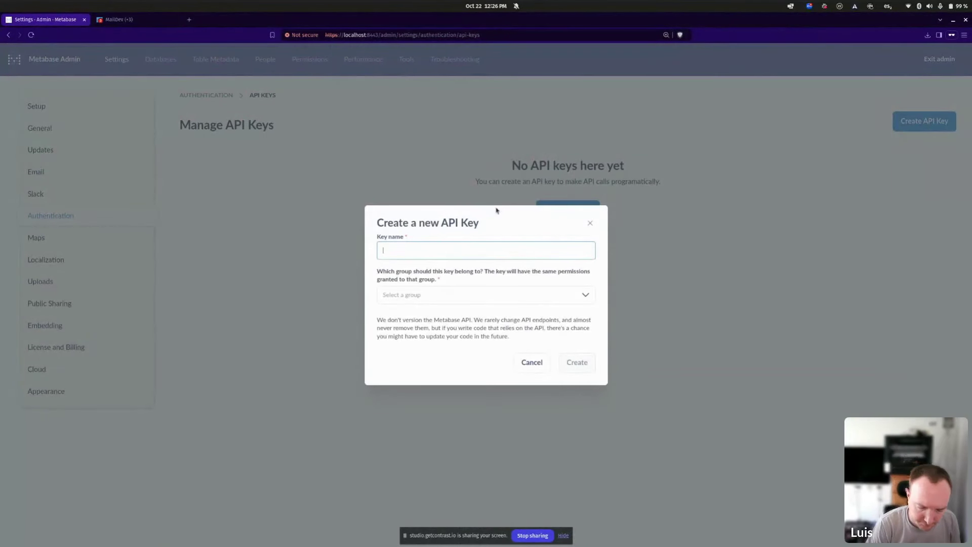
type("metabase-admin-api-")
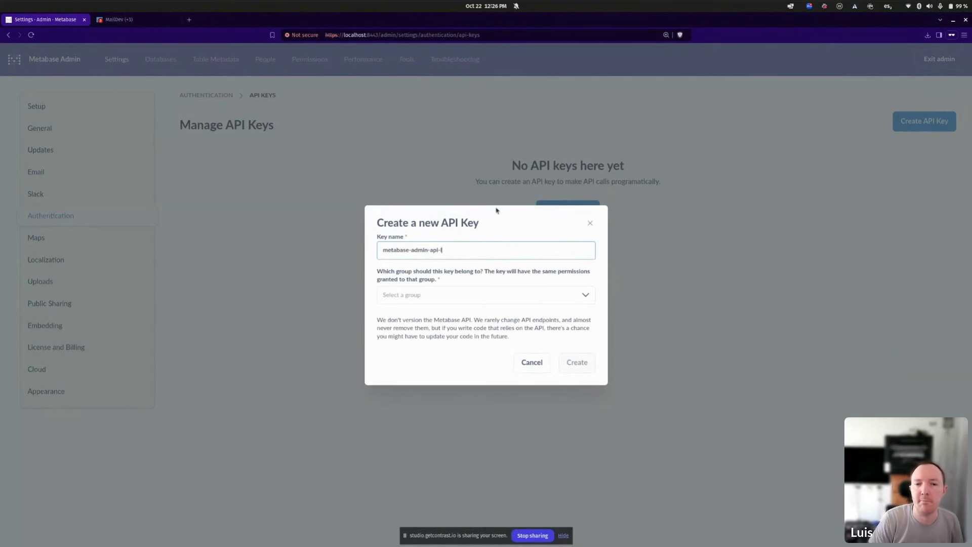
type("key")
key("Tab")
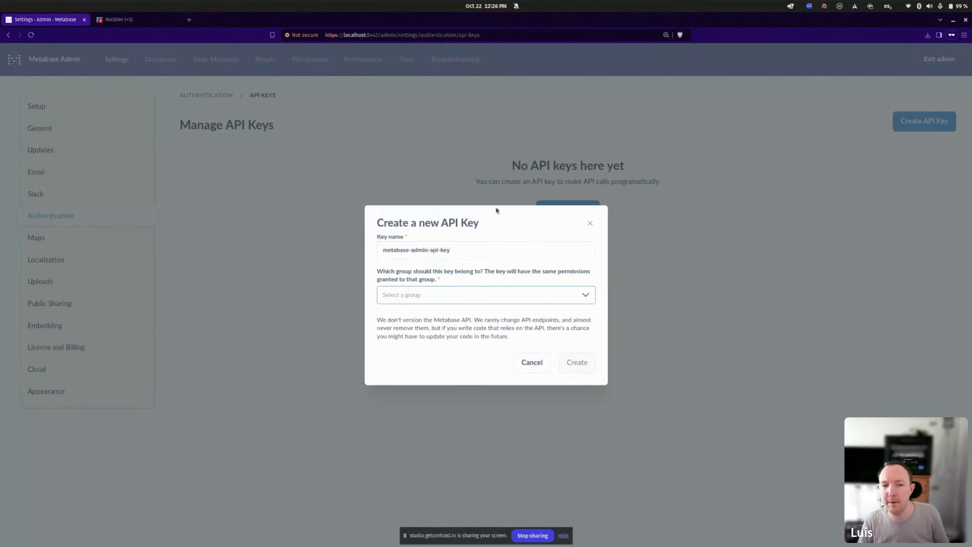
left_click(471, 301)
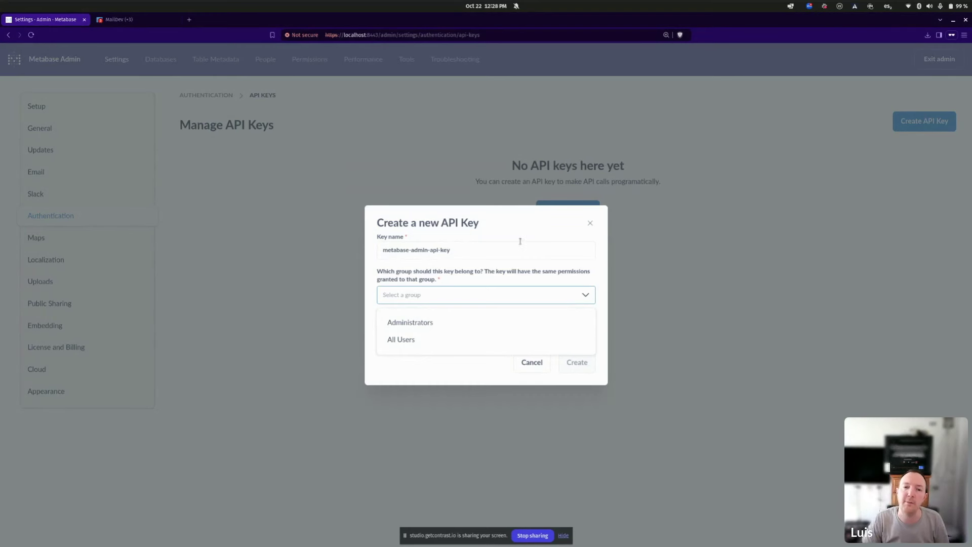
Create the key in the Administrators group and copy the generated secret key value.
left_click(420, 323)
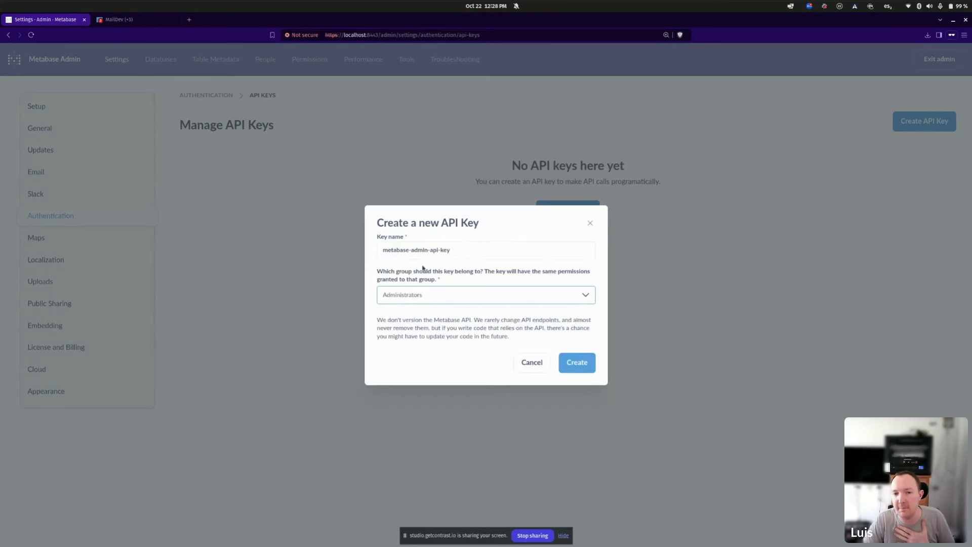
left_click(581, 366)
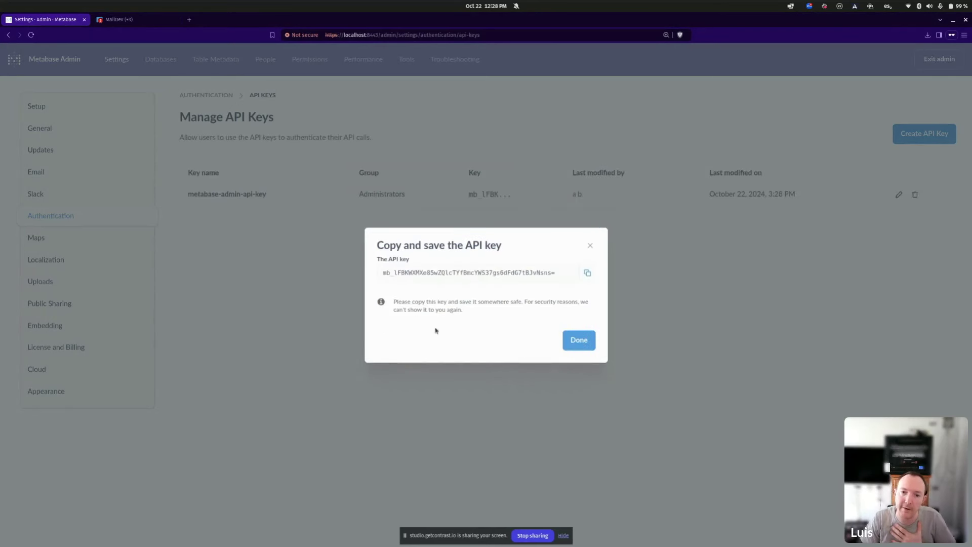
triple_click(440, 273)
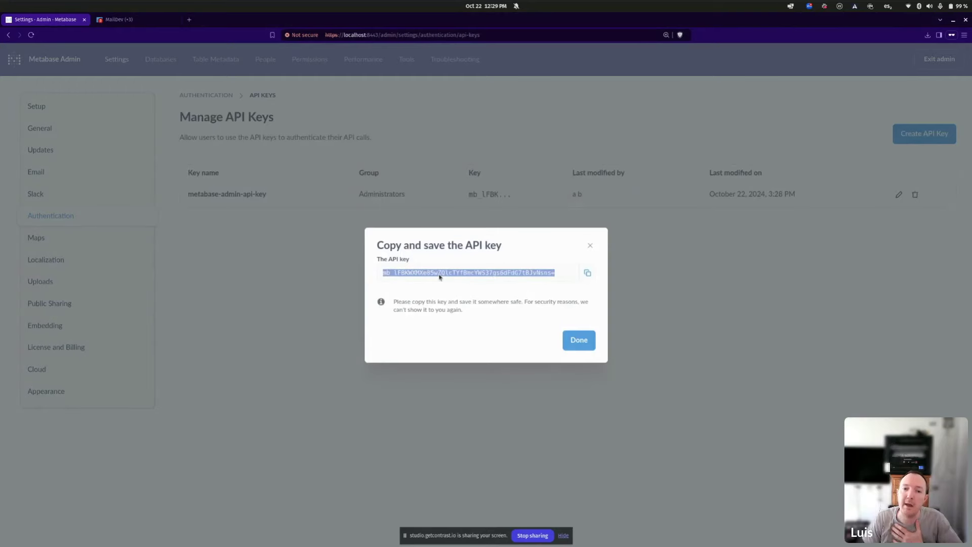
left_click(587, 272)
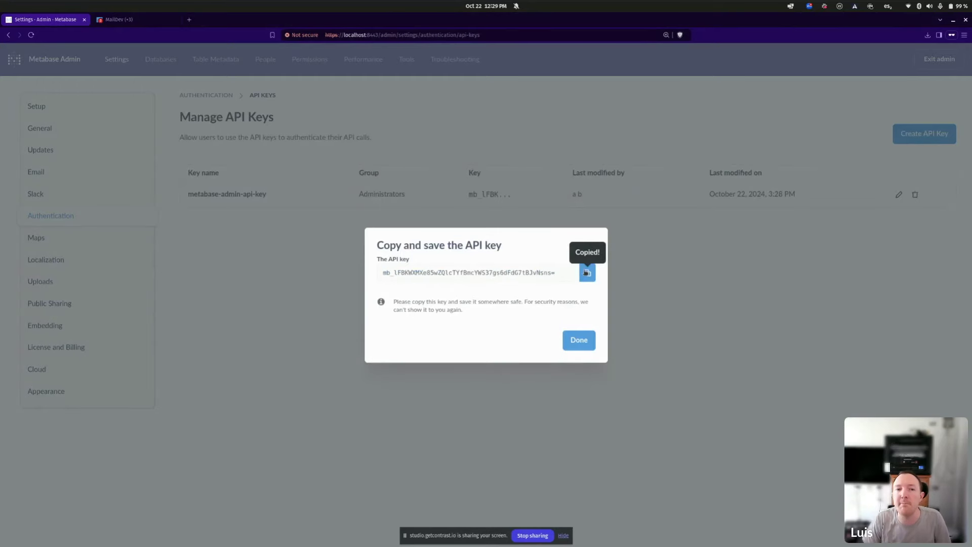
key("alt+Tab")
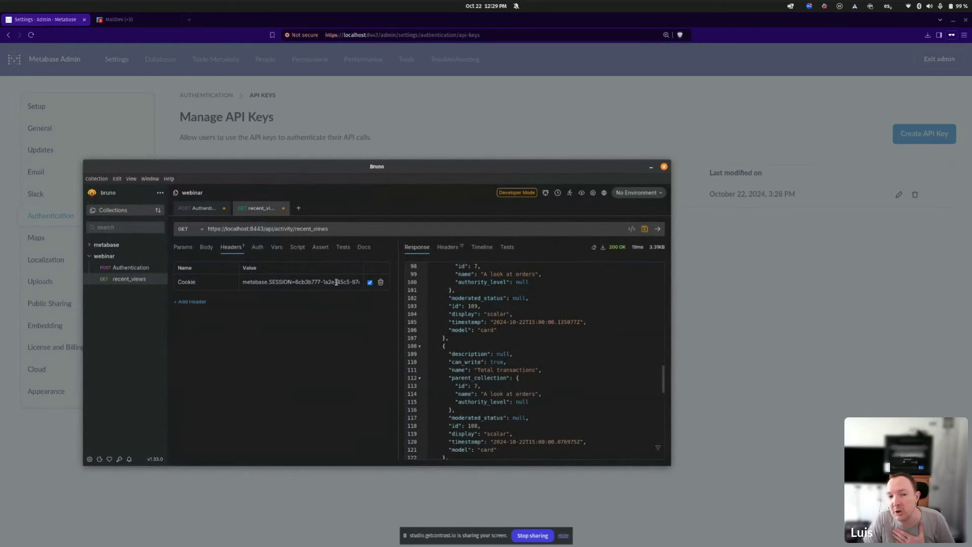
Start a new Bruno request named 'recent_views_with_api_key'.
left_click(298, 208)
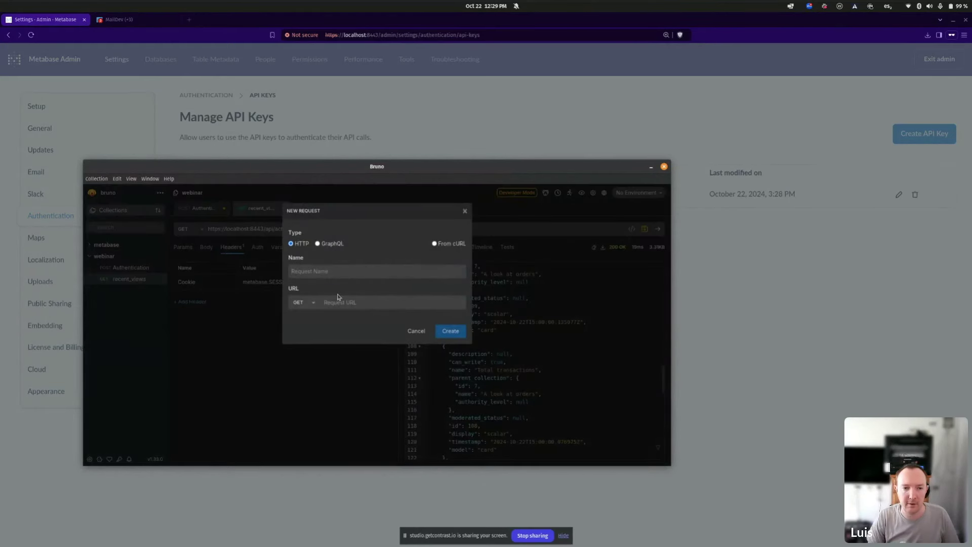
type("rec")
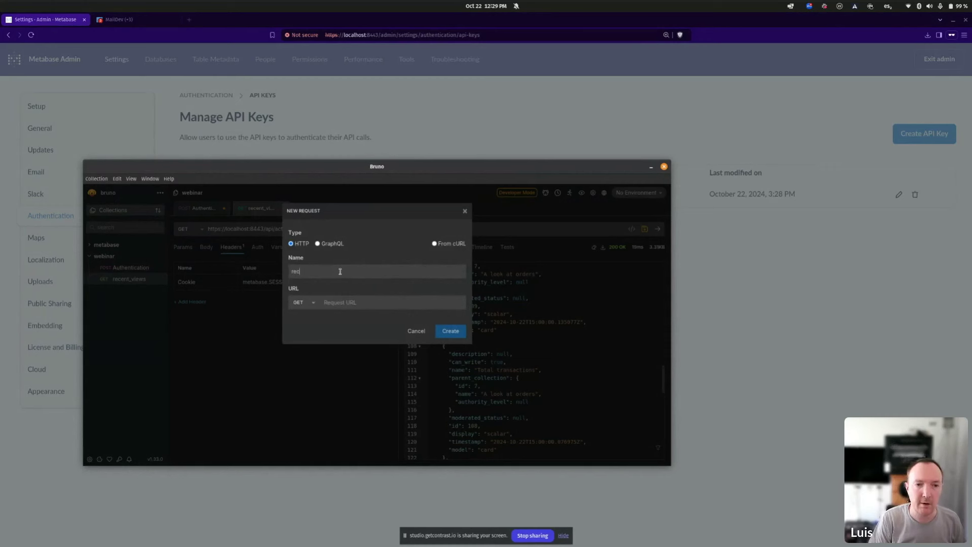
type("ent_view")
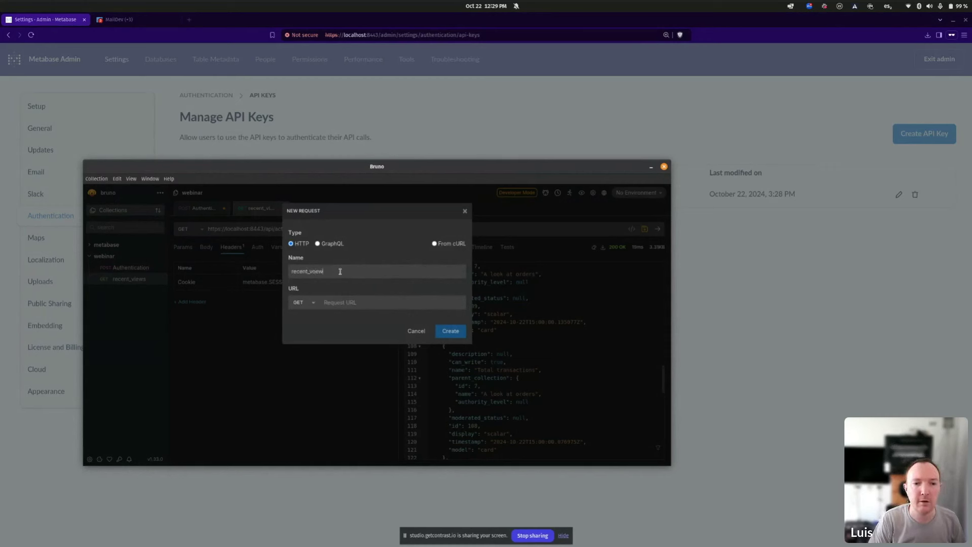
key("BackSpace")
key("BackSpace")
key("BackSpace")
type("iews_with")
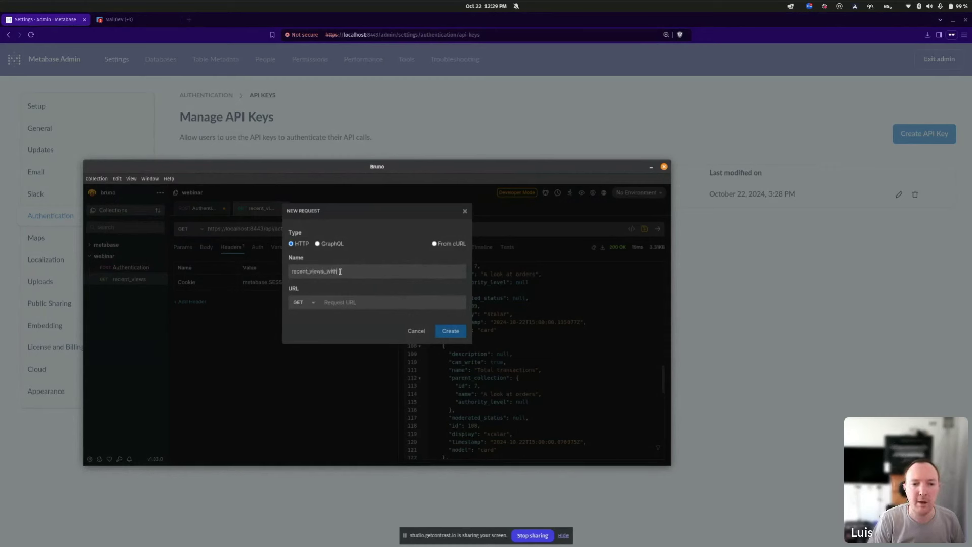
type("_api_key")
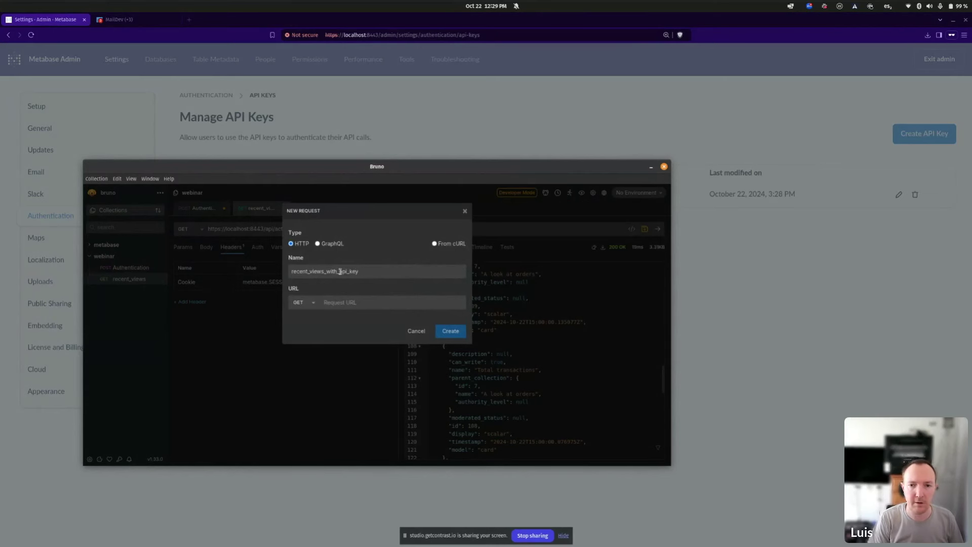
Paste the copied Metabase API key into a Text Editor note for safekeeping.
left_click(537, 123)
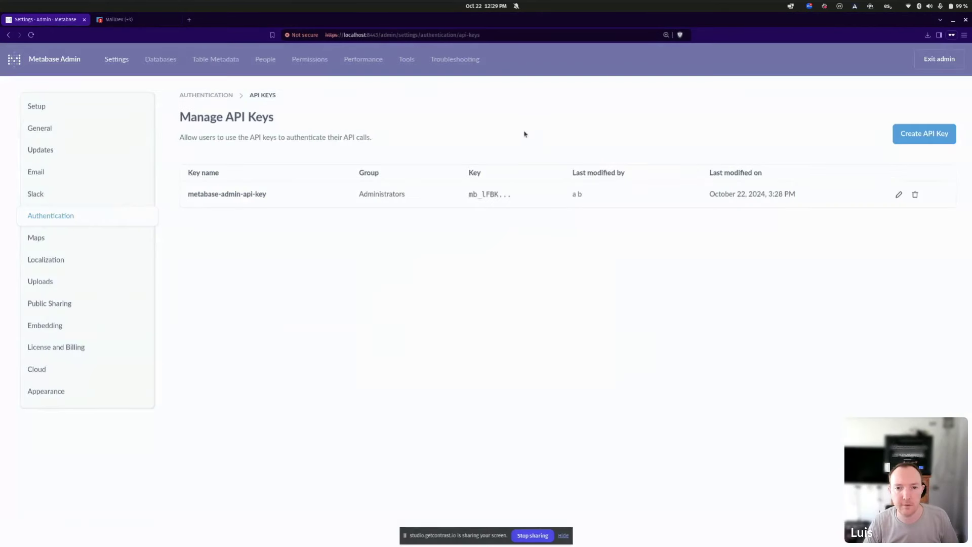
key("super")
type("text")
key("Return")
key("ctrl+v")
key("alt+Tab")
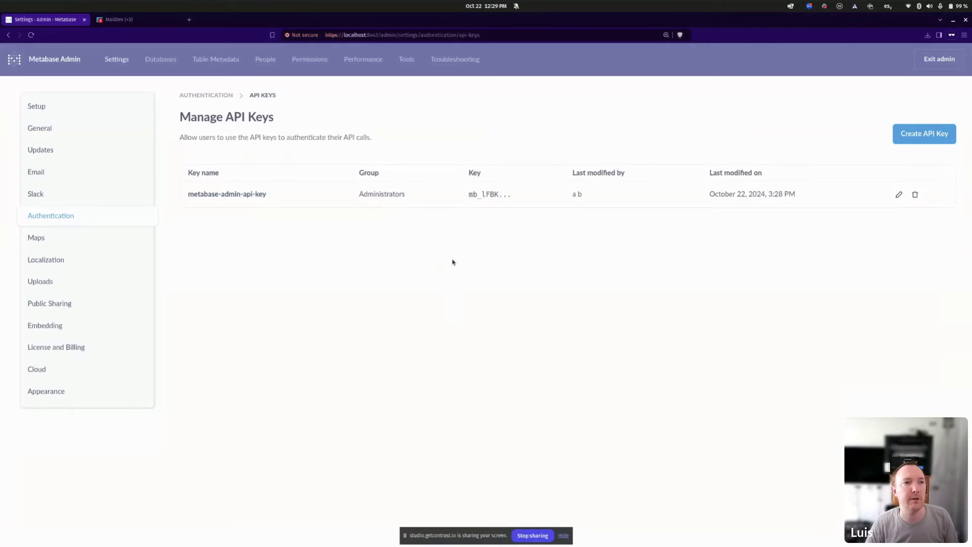
key("alt+Tab")
key("alt+Tab")
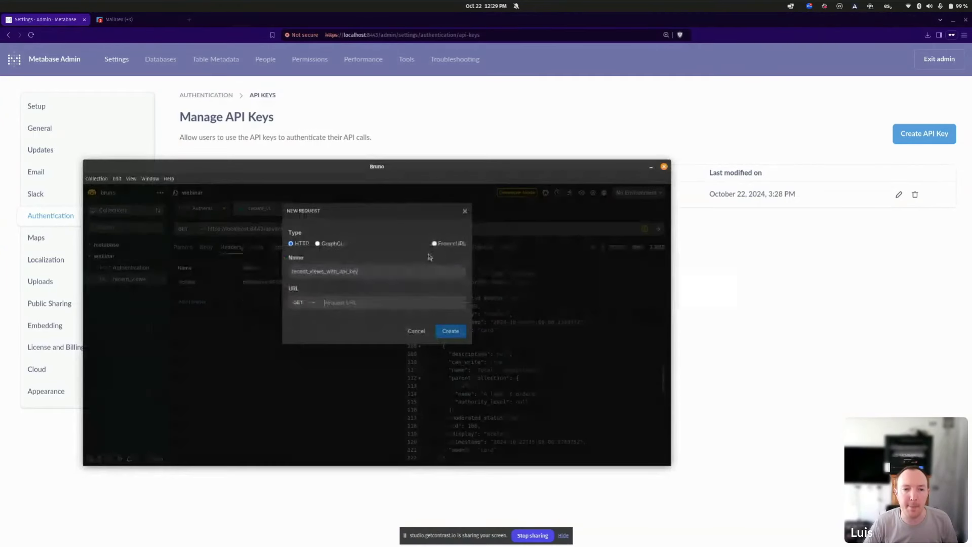
key("alt+Tab")
key("alt+Tab")
key("alt+Tab")
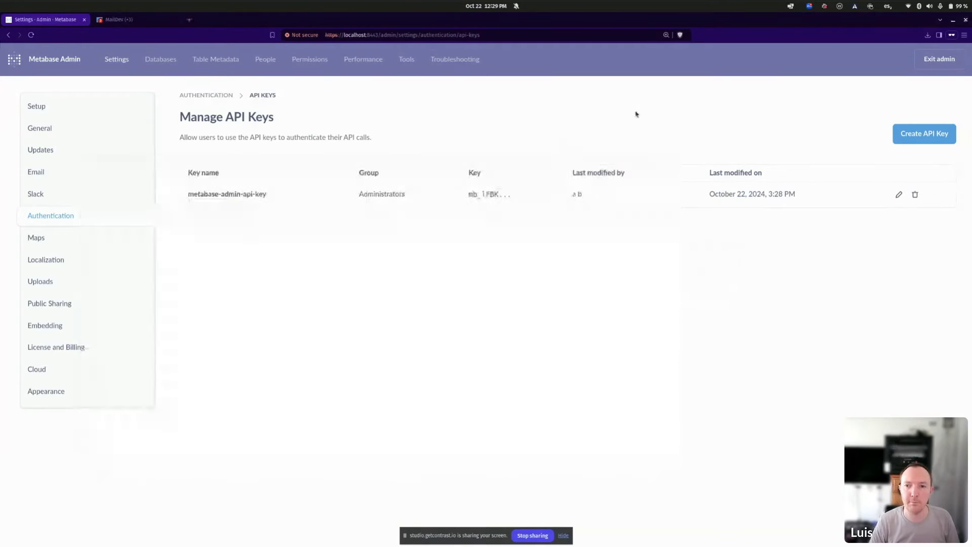
With DevTools open, exit admin to the home page and inspect the recent_views request's headers.
left_click(636, 113)
key("ctrl+shift+i")
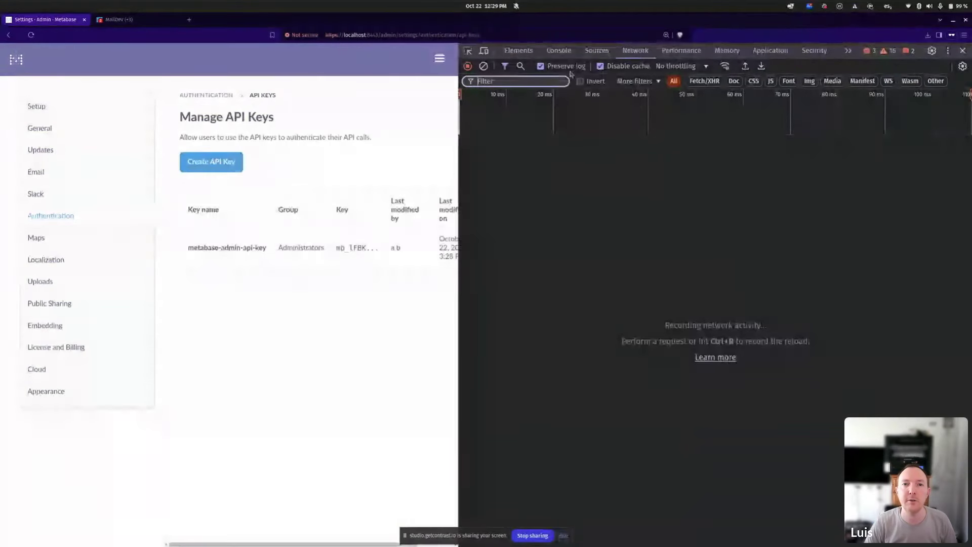
left_click(439, 58)
left_click(419, 293)
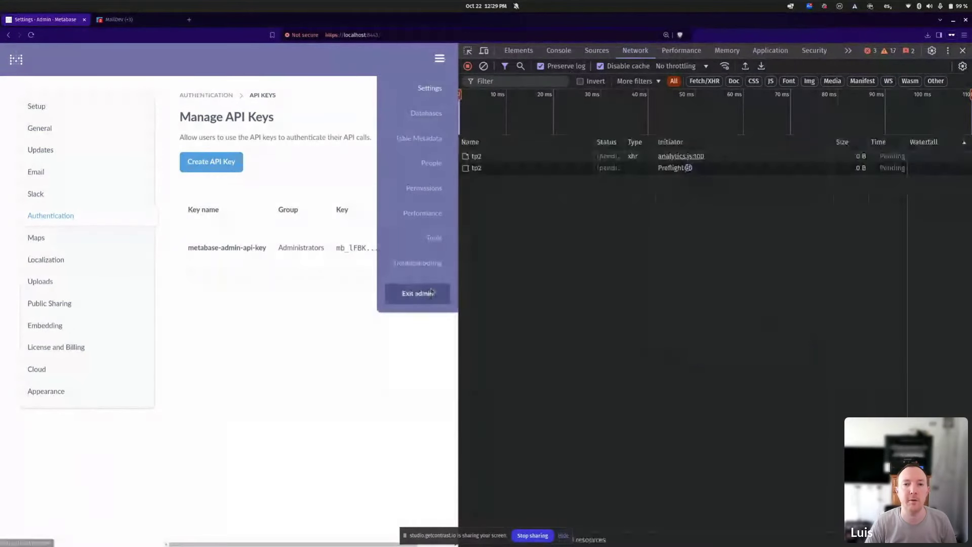
left_click(491, 228)
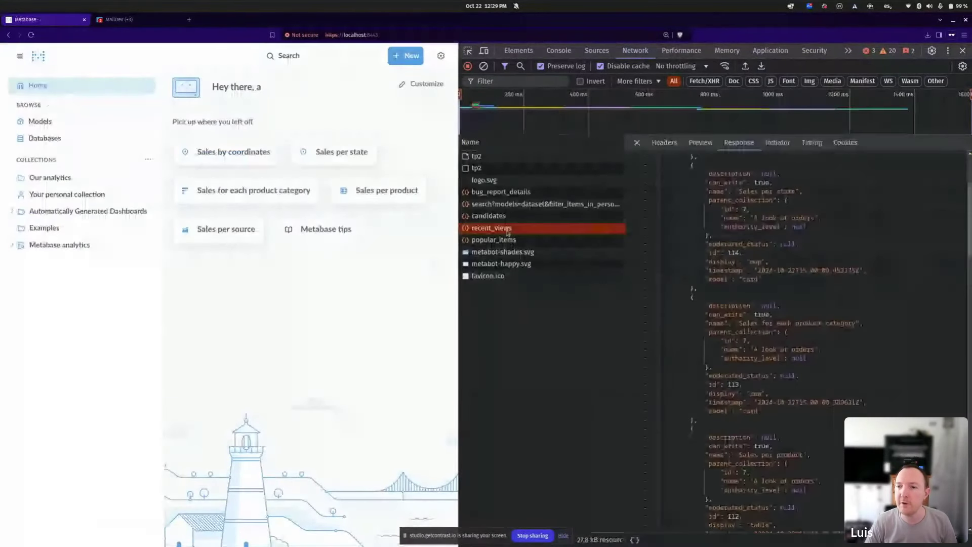
left_click(664, 142)
left_click_drag(889, 172, 734, 173)
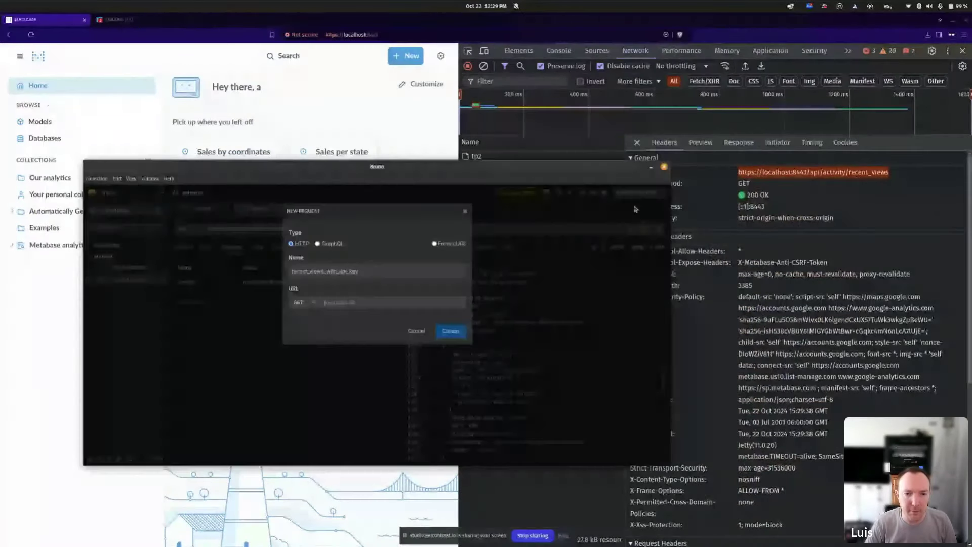
type("https://localhost:8443/api/activity/recent_views")
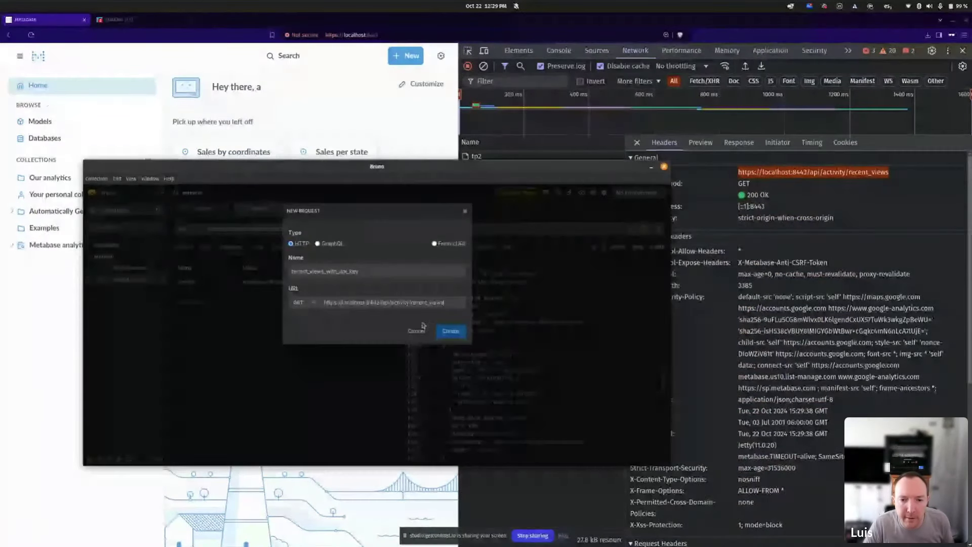
left_click(449, 332)
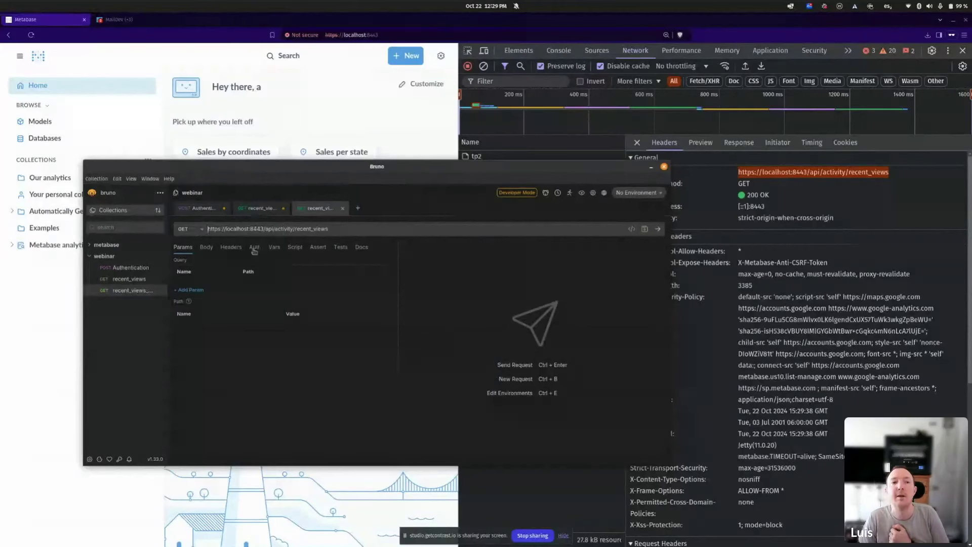
Add an x-api-key header whose value is the API key saved in Text Editor.
left_click(230, 247)
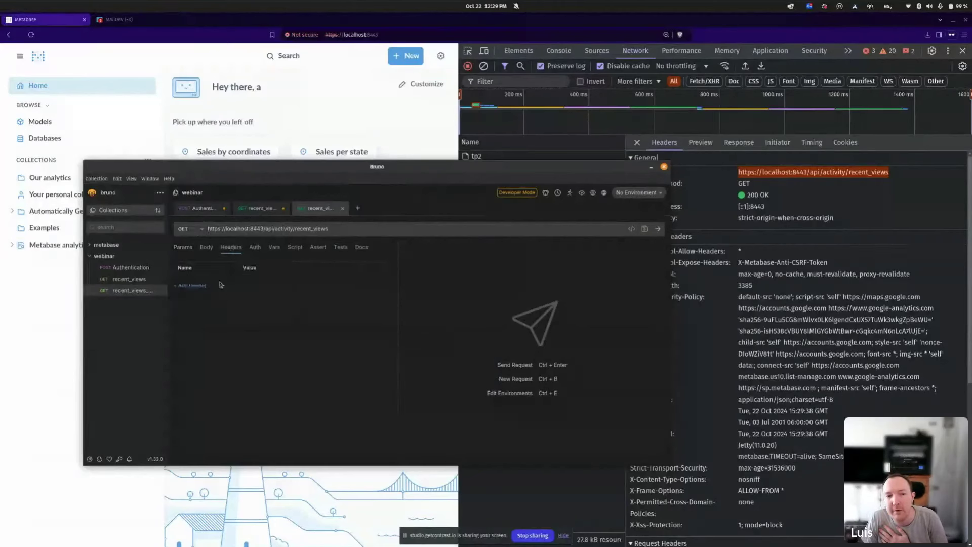
left_click(192, 286)
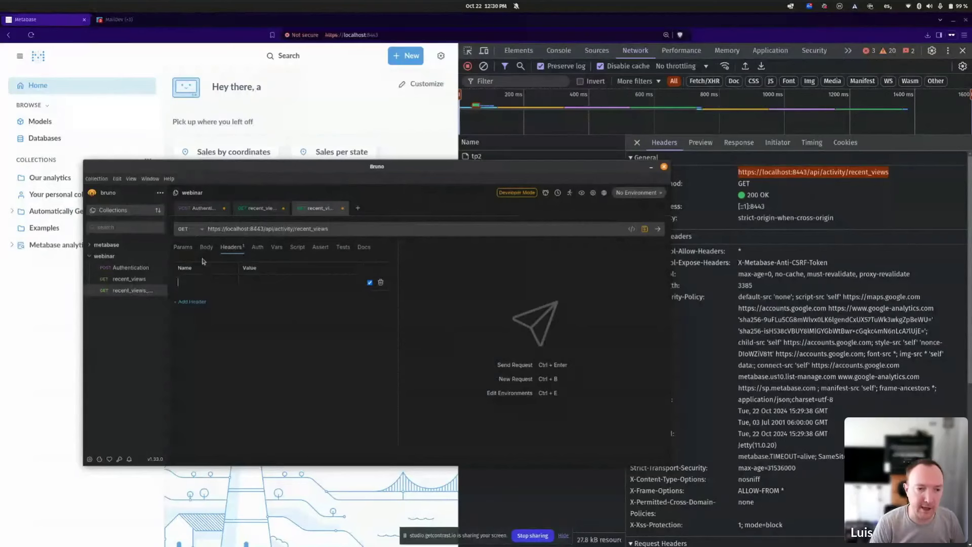
type("x-api")
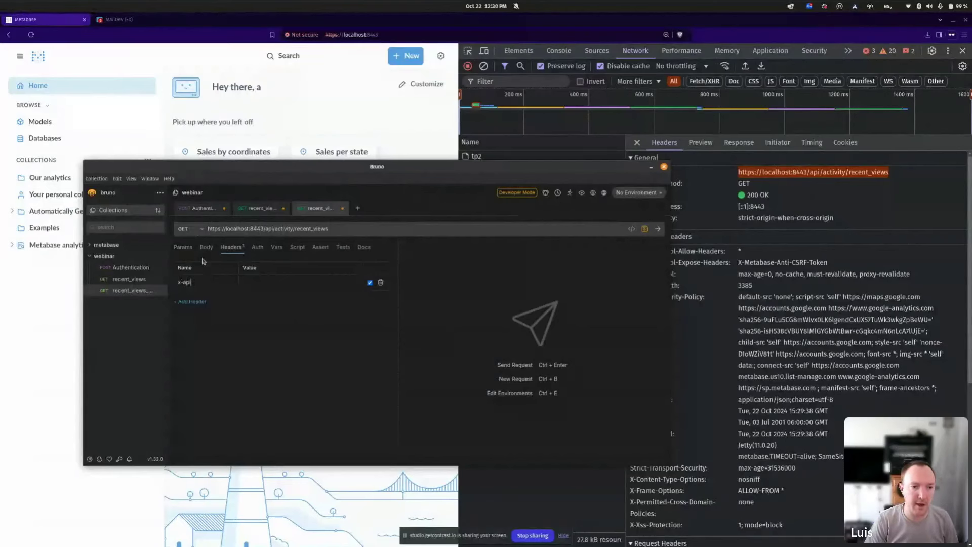
type("-key")
key("Tab")
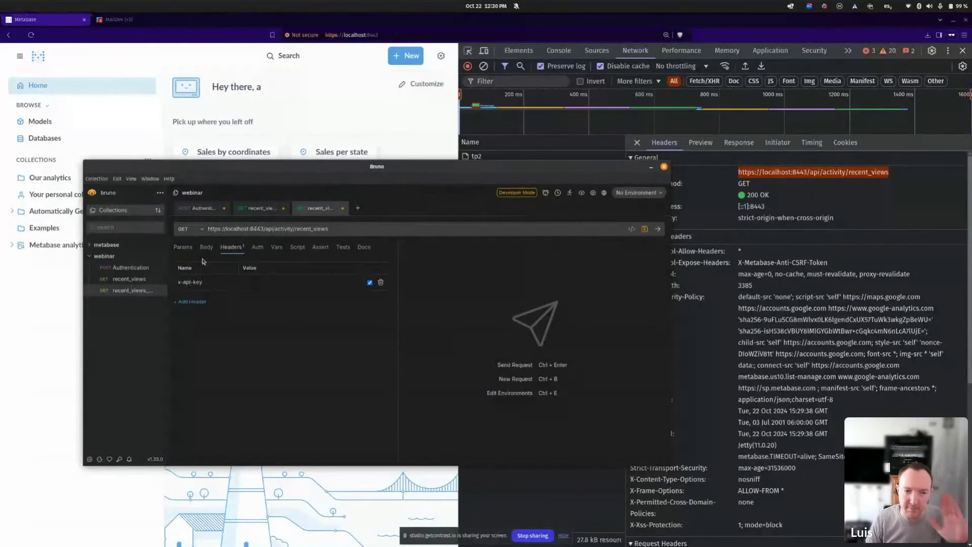
key("alt+Tab")
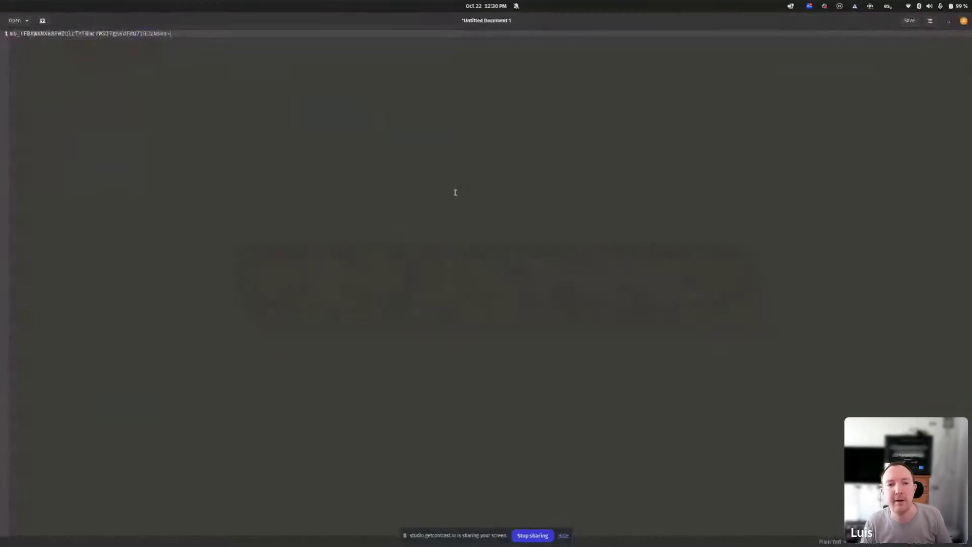
key("ctrl+a")
key("alt+Tab")
key("ctrl+v")
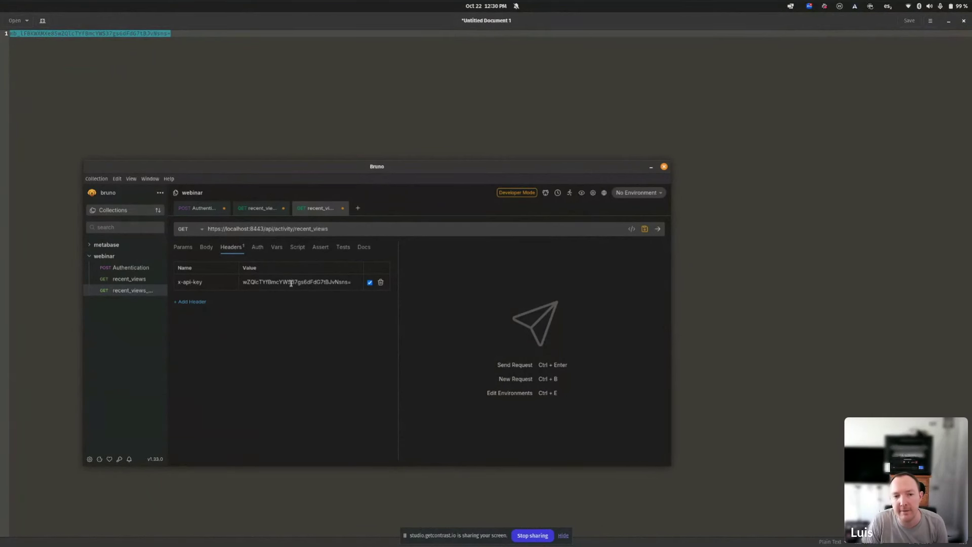
Send the API-key recent_views request and compare its empty list with the cookie request's results.
left_click(658, 228)
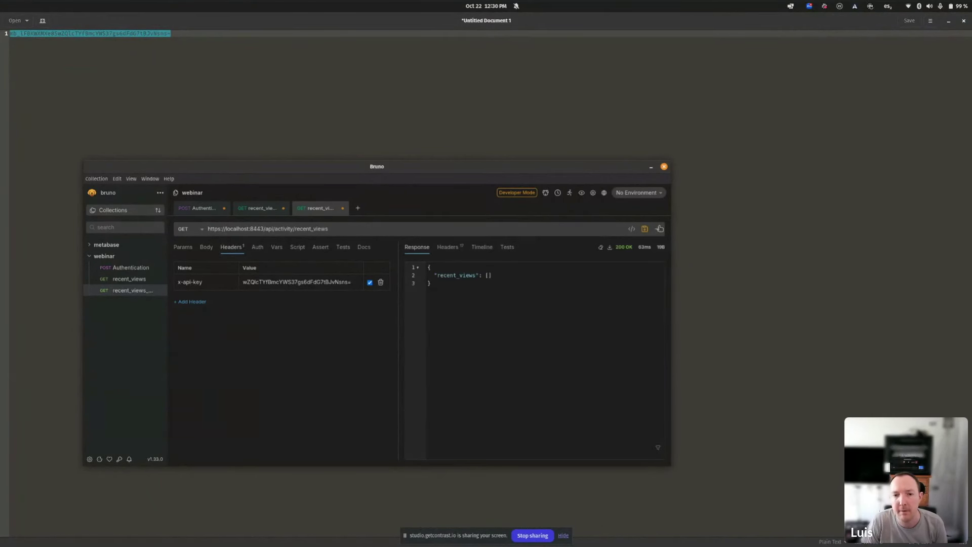
left_click_drag(513, 284, 414, 264)
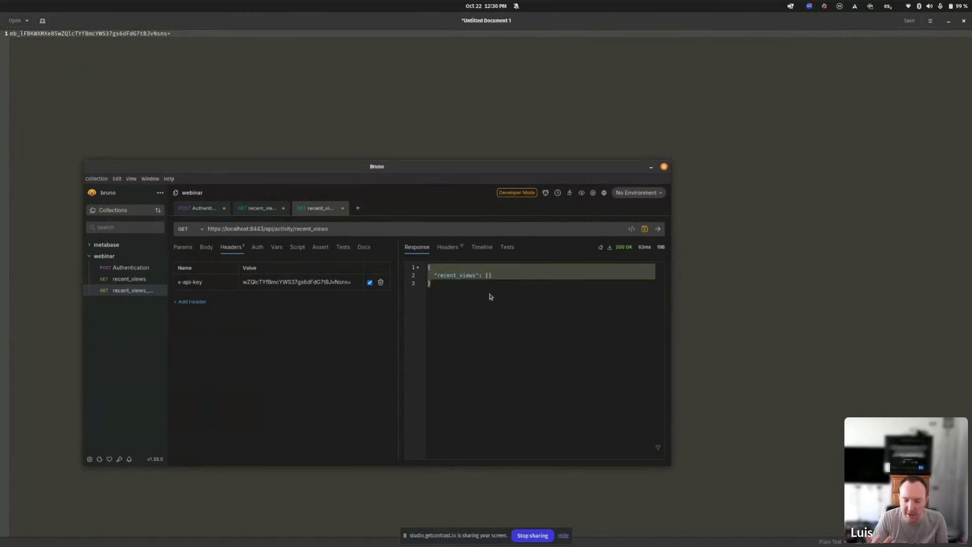
left_click(247, 212)
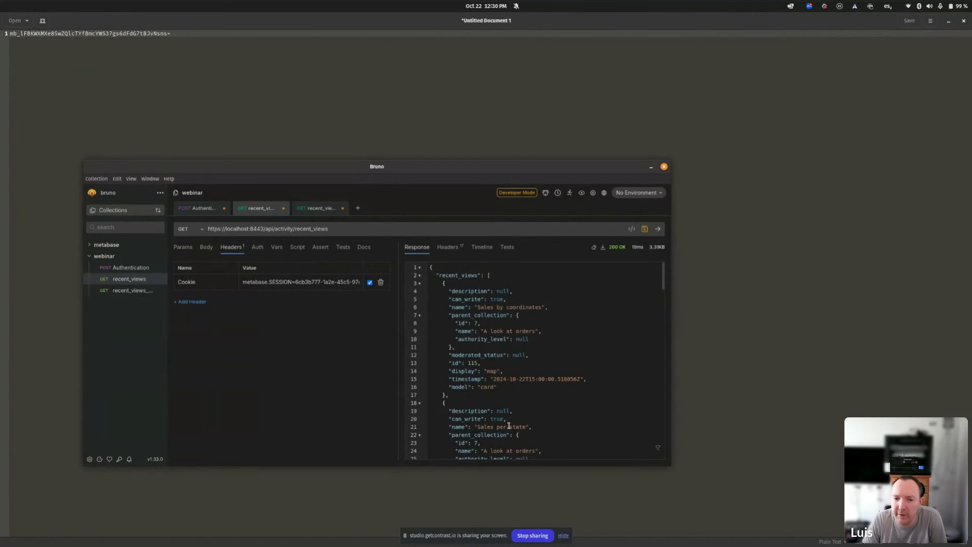
left_click(312, 206)
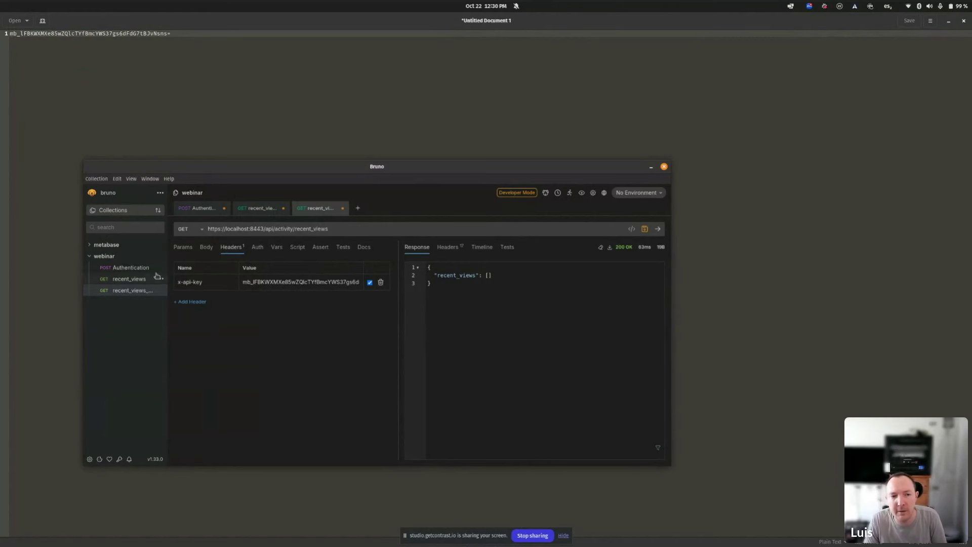
left_click_drag(485, 295, 377, 229)
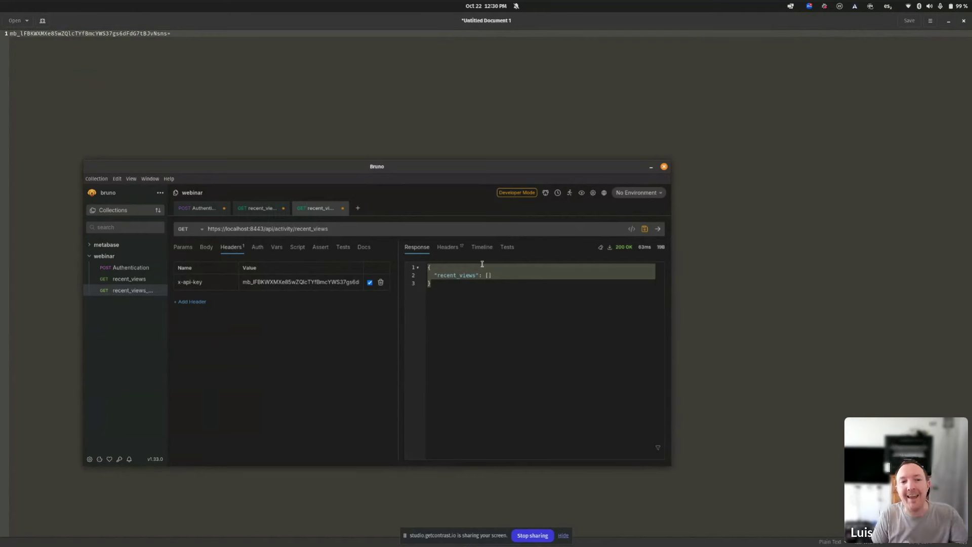
Recheck the cookie request, then select the x-api-key header value in the API-key request.
left_click(260, 208)
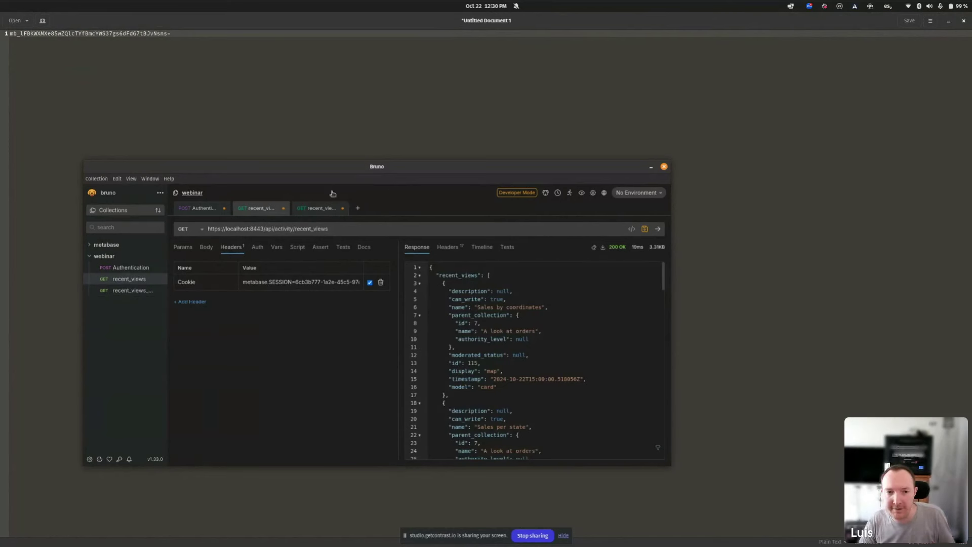
left_click(309, 208)
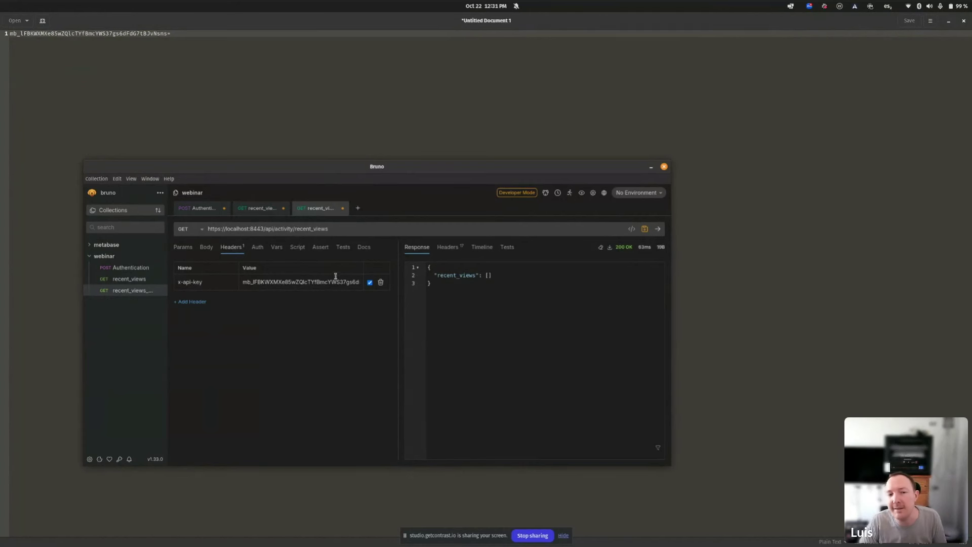
double_click(303, 282)
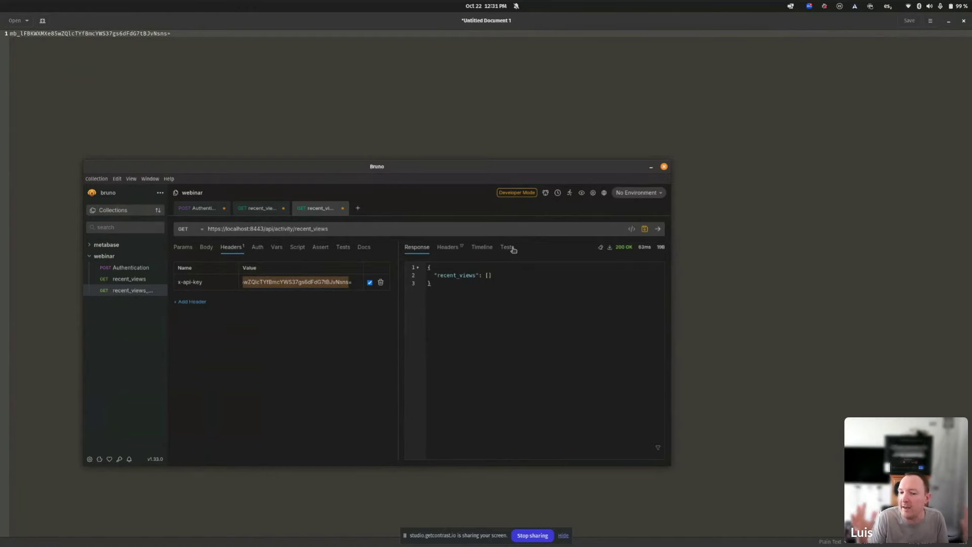
key("alt+Tab")
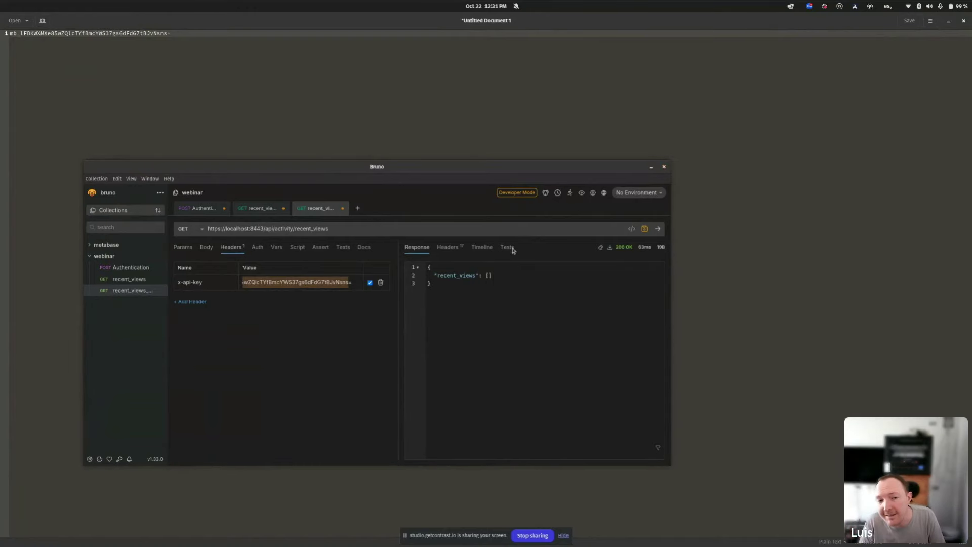
key("alt+Tab")
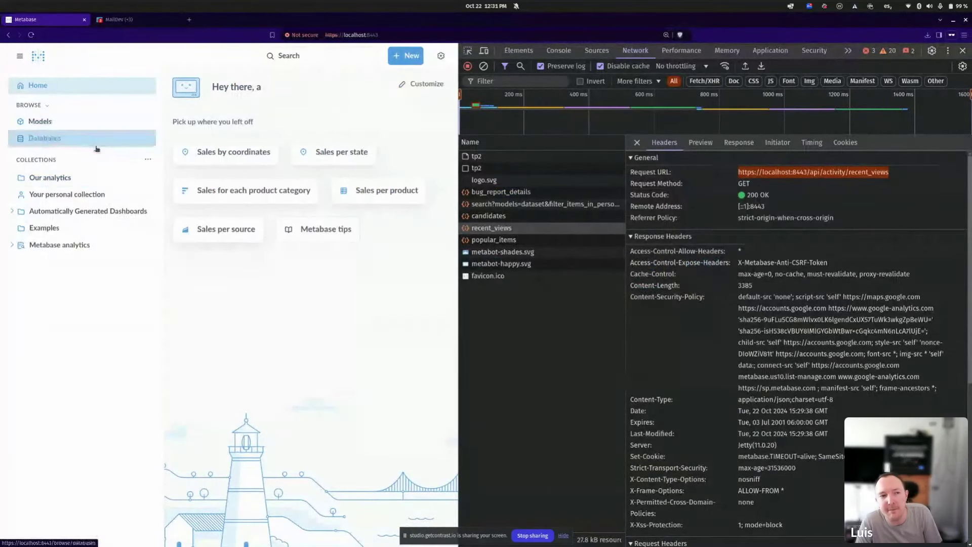
Open Automatically Generated Dashboards, reload with a cleared network log, and copy the collection/root URL.
left_click(81, 211)
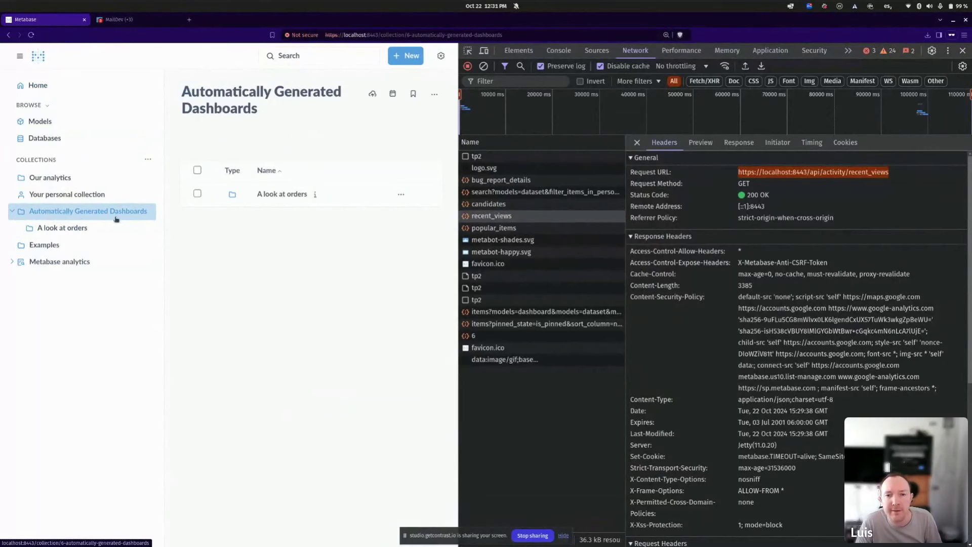
left_click(483, 66)
key("ctrl+r")
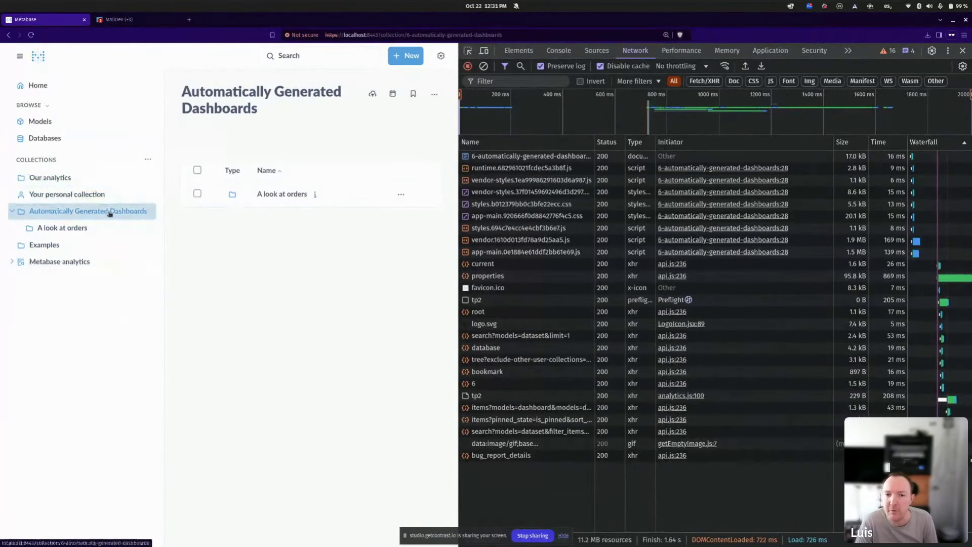
left_click(517, 311)
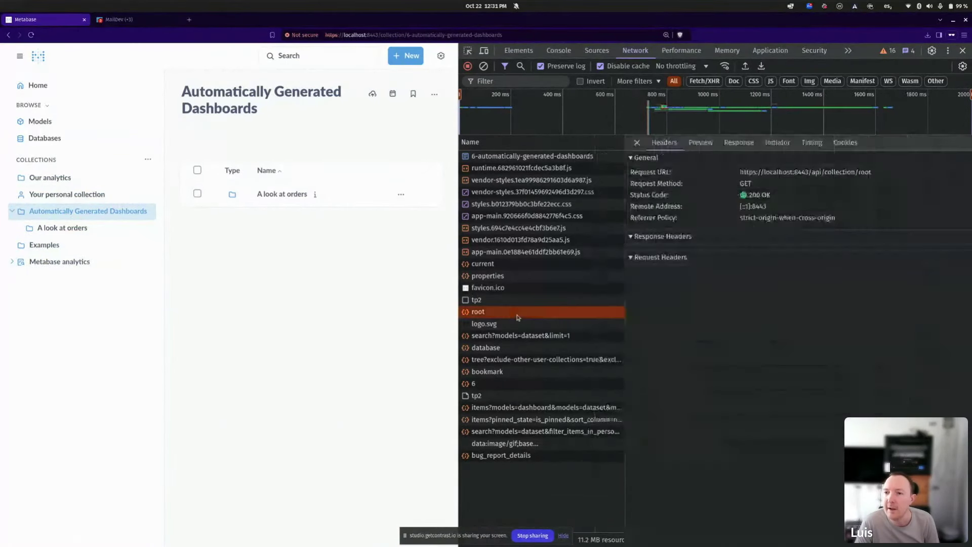
left_click_drag(879, 172, 735, 172)
key("ctrl+c")
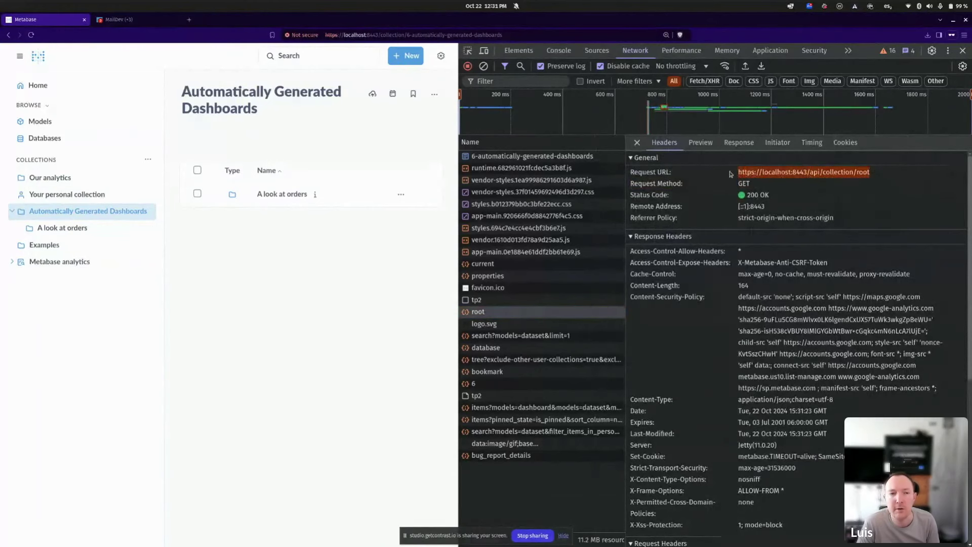
key("alt+Tab")
triple_click(322, 229)
Send the API-key request to collection/root, then inspect the collection tree request in DevTools.
key("ctrl+v")
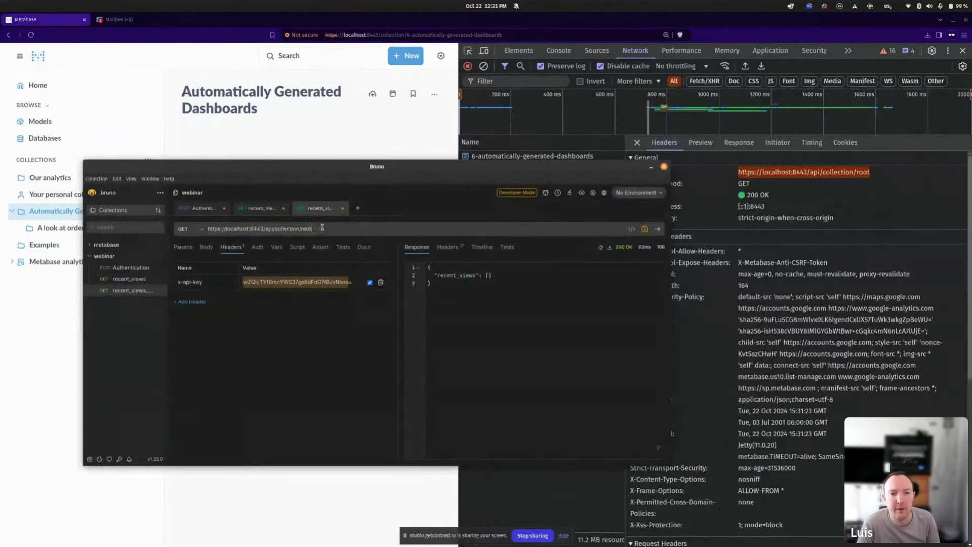
left_click(658, 229)
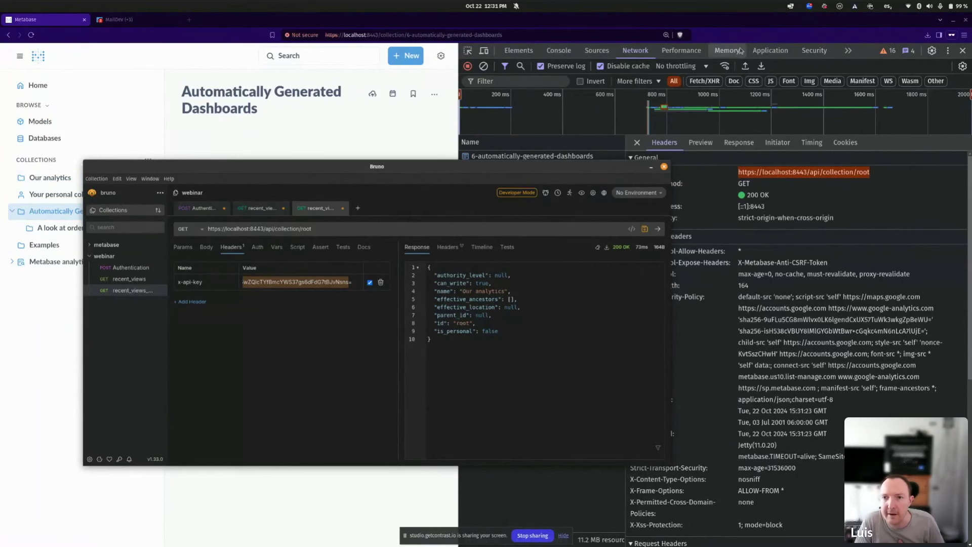
left_click(741, 29)
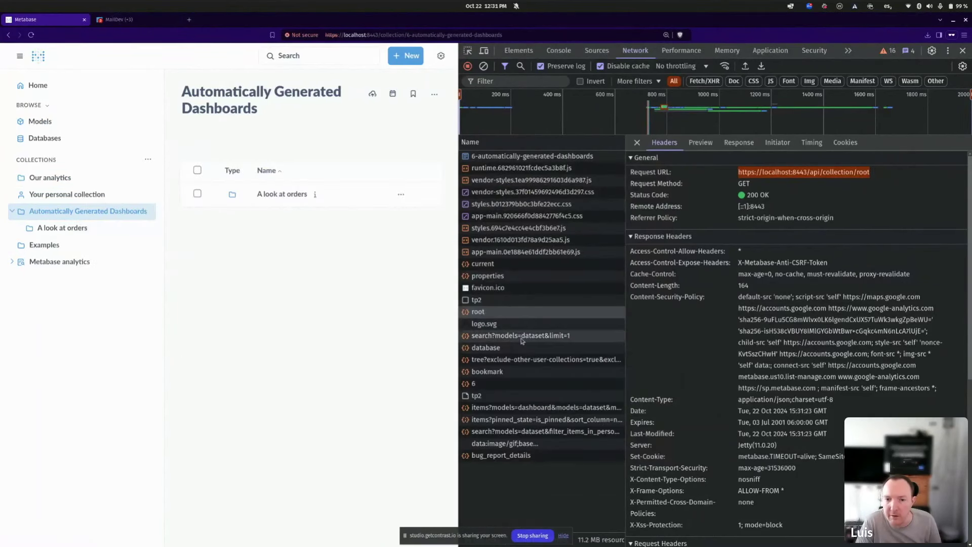
left_click(521, 359)
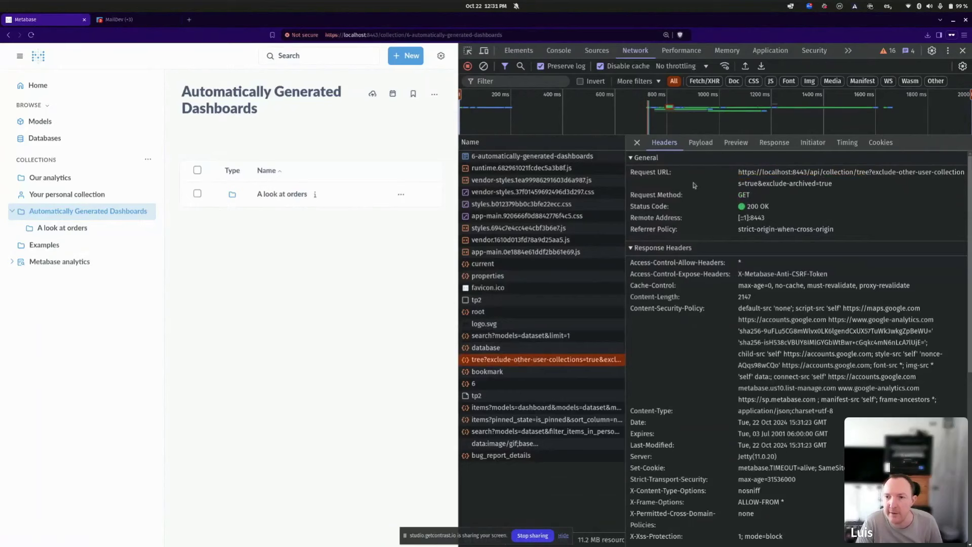
left_click(740, 172)
left_click_drag(753, 173, 865, 178)
key("ctrl+c")
key("alt+Tab")
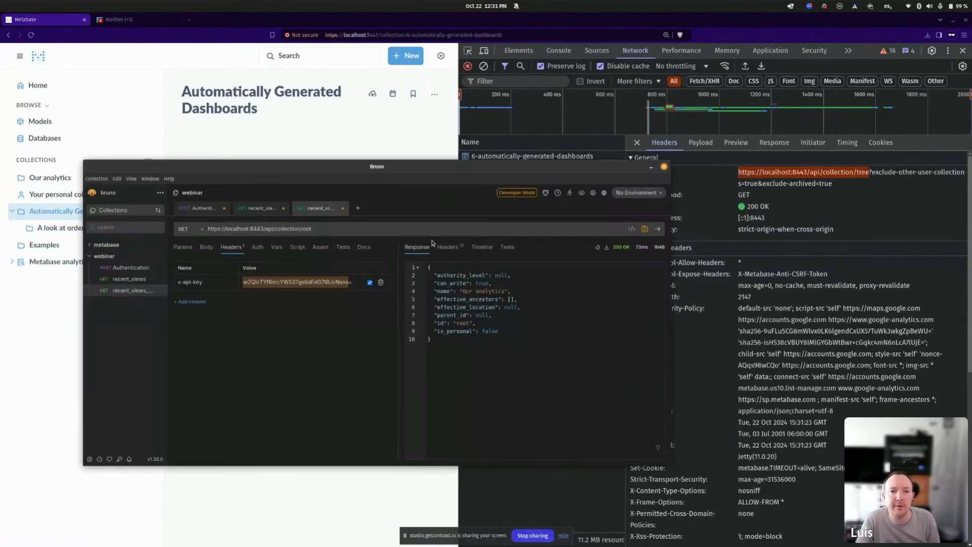
left_click(399, 229)
key("ctrl+a")
key("ctrl+v")
left_click(657, 229)
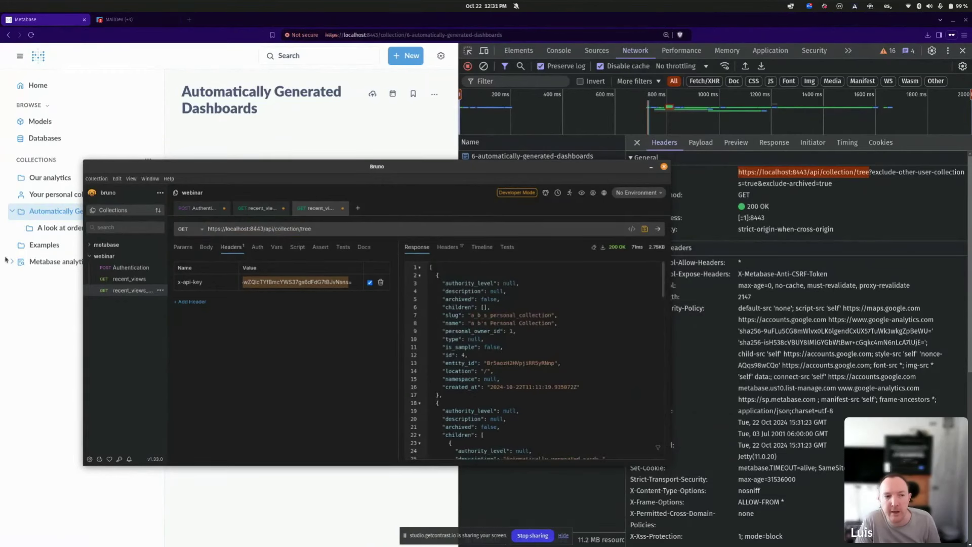
scroll(536, 339, "down", 5)
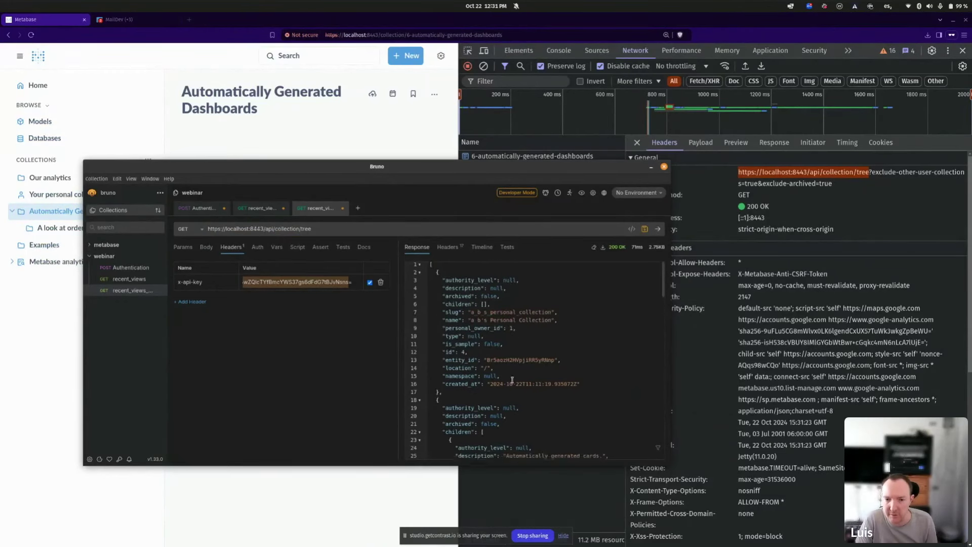
scroll(536, 339, "down", 1)
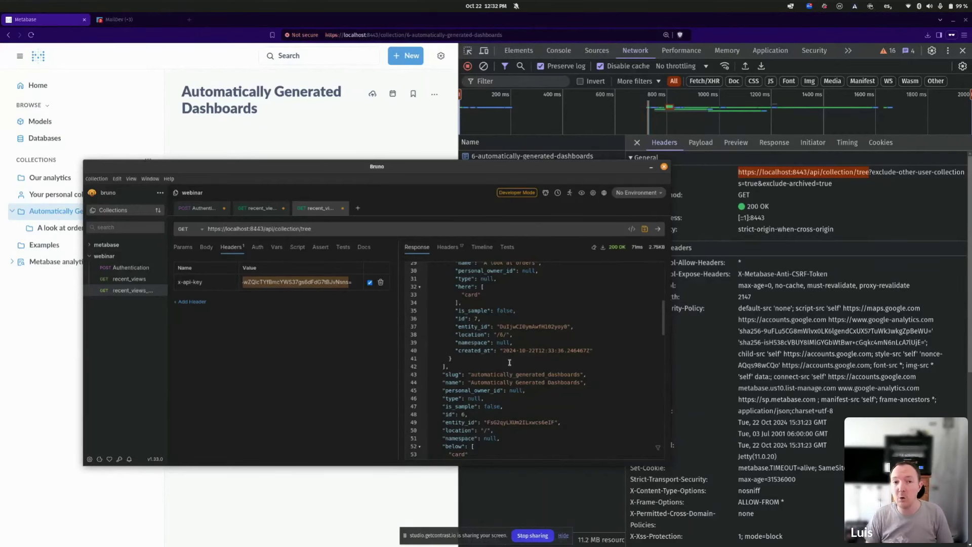
Open github.com/paoliniluis/metagraph in a private window and view its graph.png Neo4j image.
left_click(370, 132)
key("ctrl+shift+n")
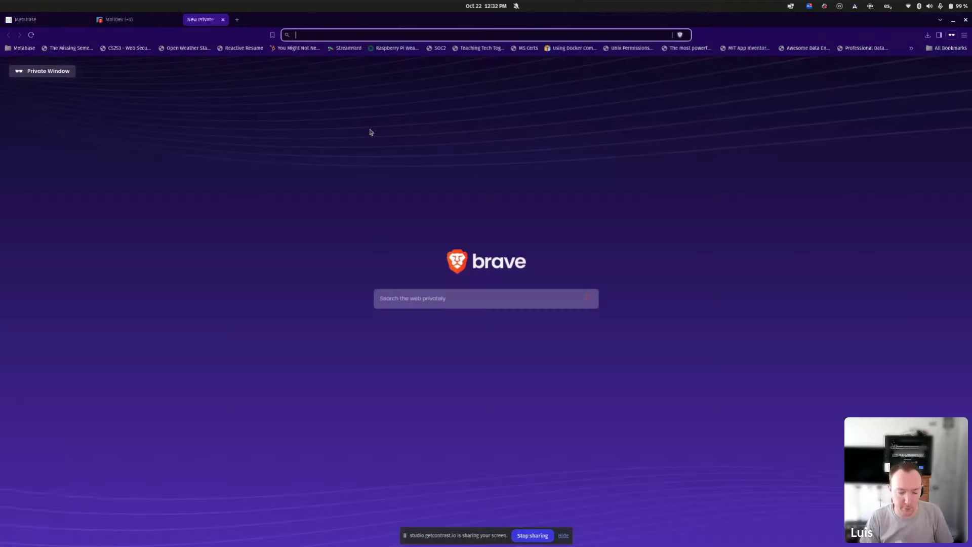
type("github.com/metabase/")
key("ctrl+BackSpace")
key("ctrl+BackSpace")
type("paoliniluis/")
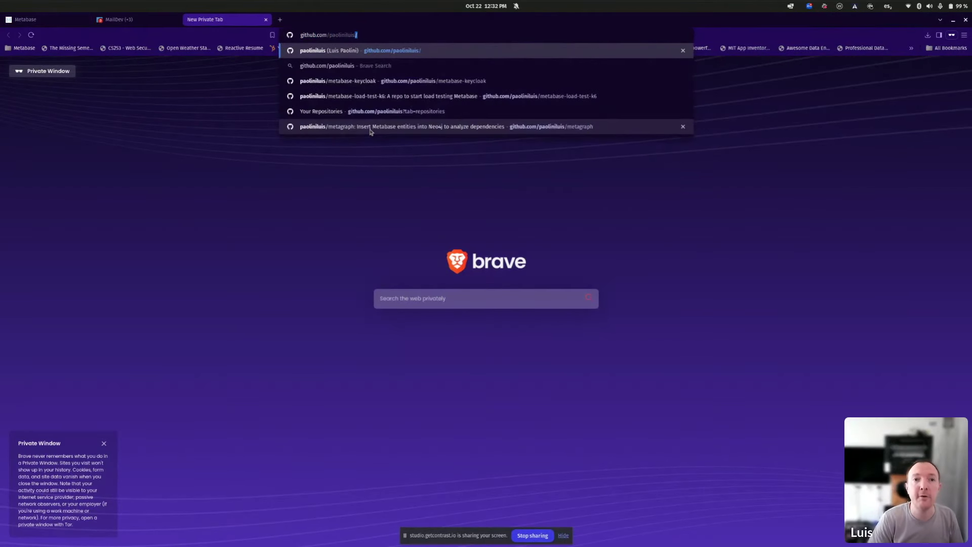
type("metagra")
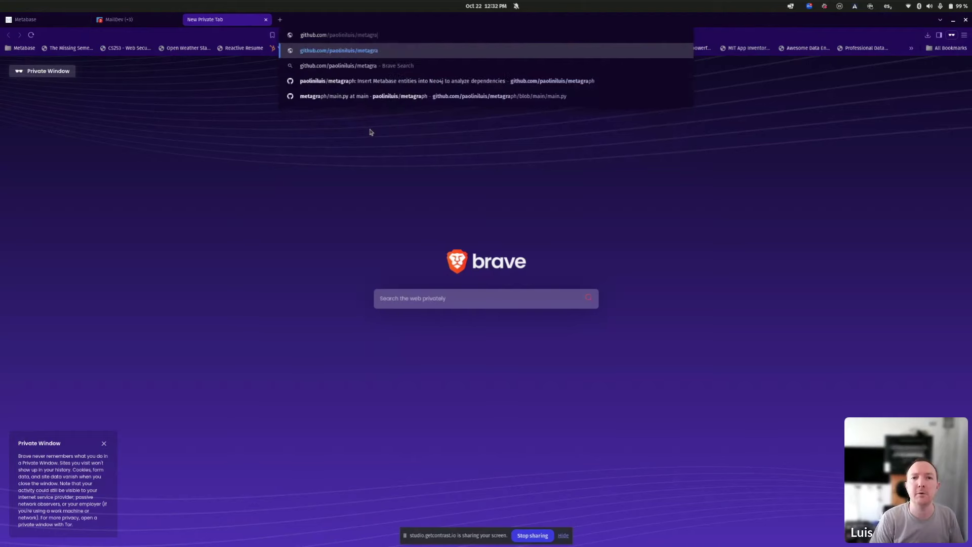
type("ph")
key("Return")
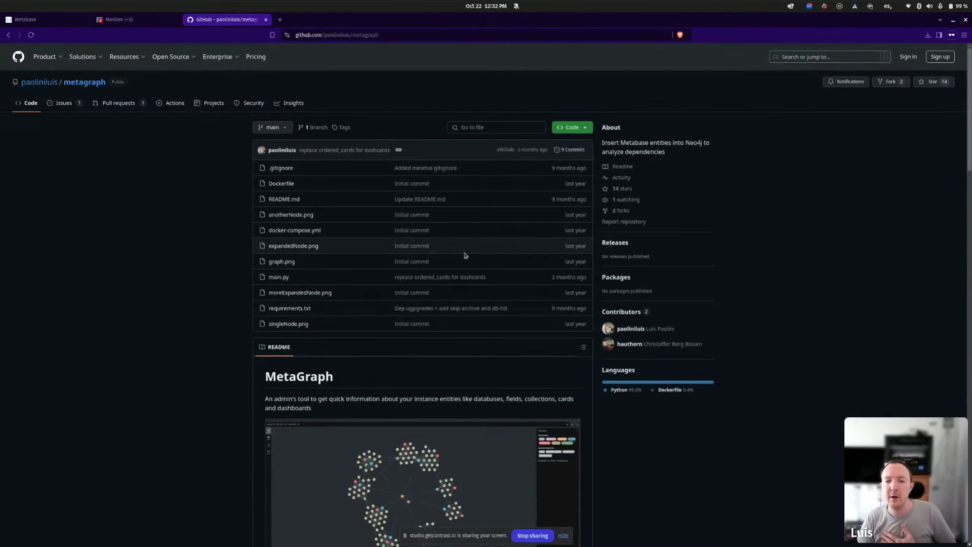
scroll(467, 259, "down", 3)
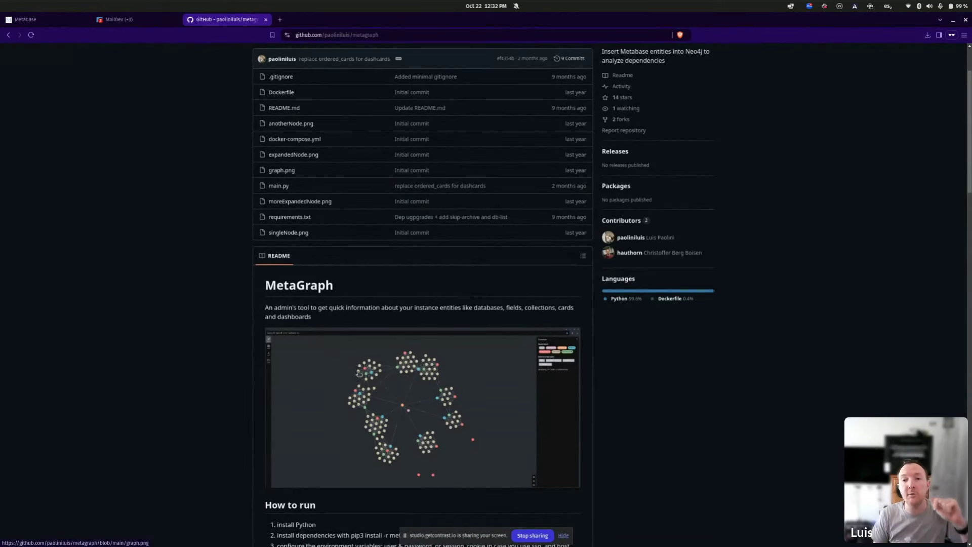
left_click(397, 370)
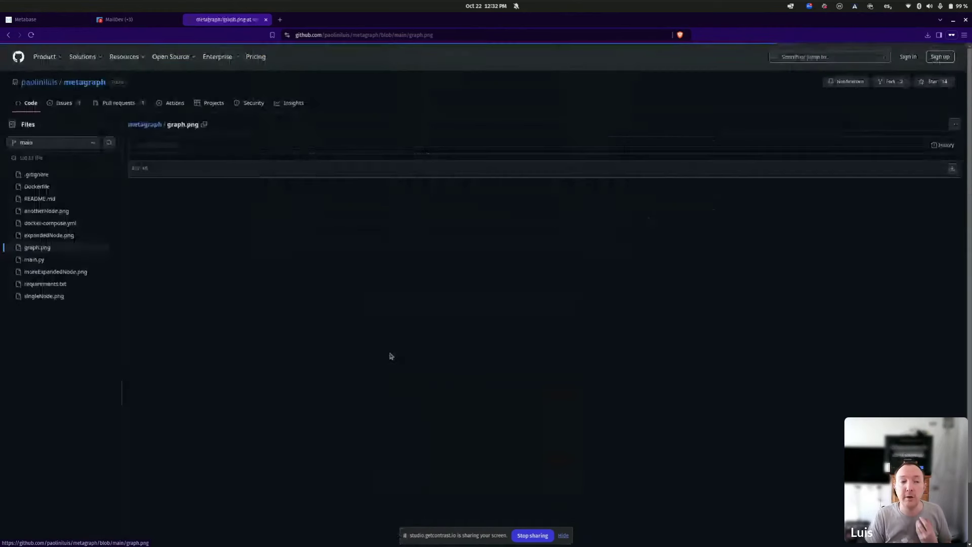
scroll(323, 268, "down", 2)
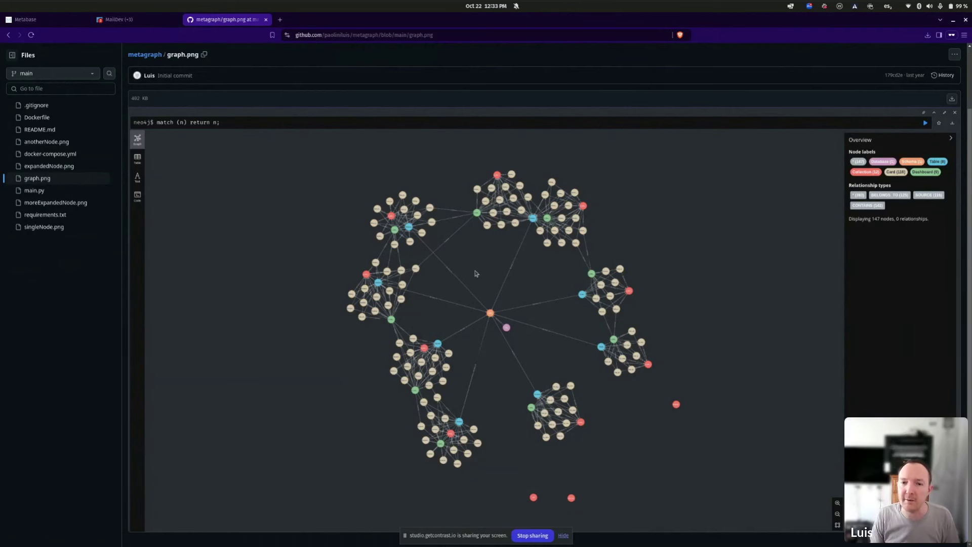
key("alt+Tab")
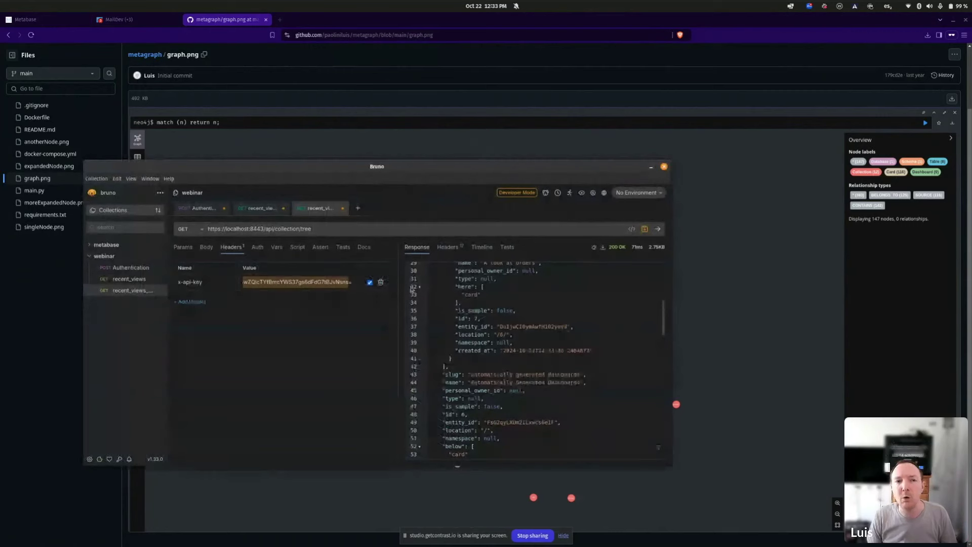
Present the Metabase API Google Slides deck and move to the 'Cool endpoints (and use cases!)' slide.
left_click(403, 131)
key("alt+Tab")
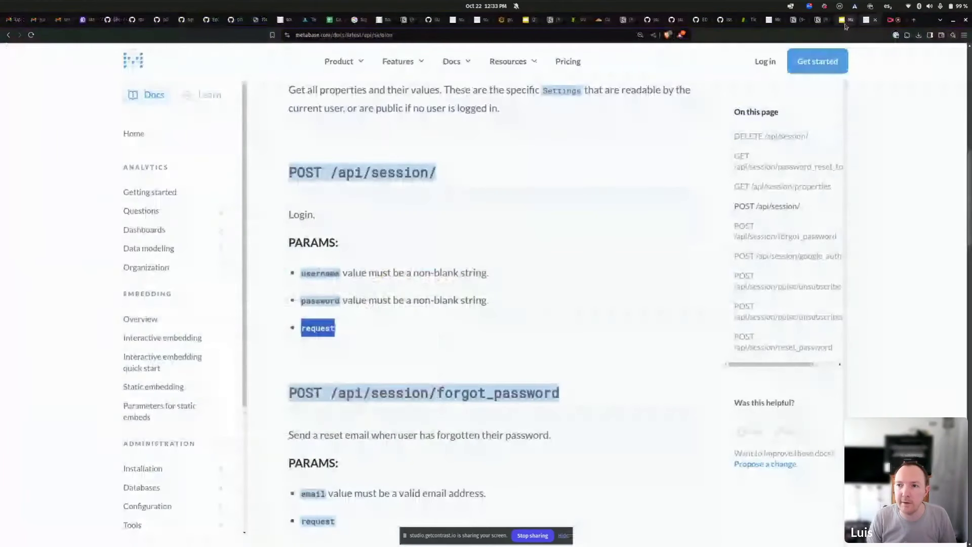
left_click(844, 20)
left_click(854, 55)
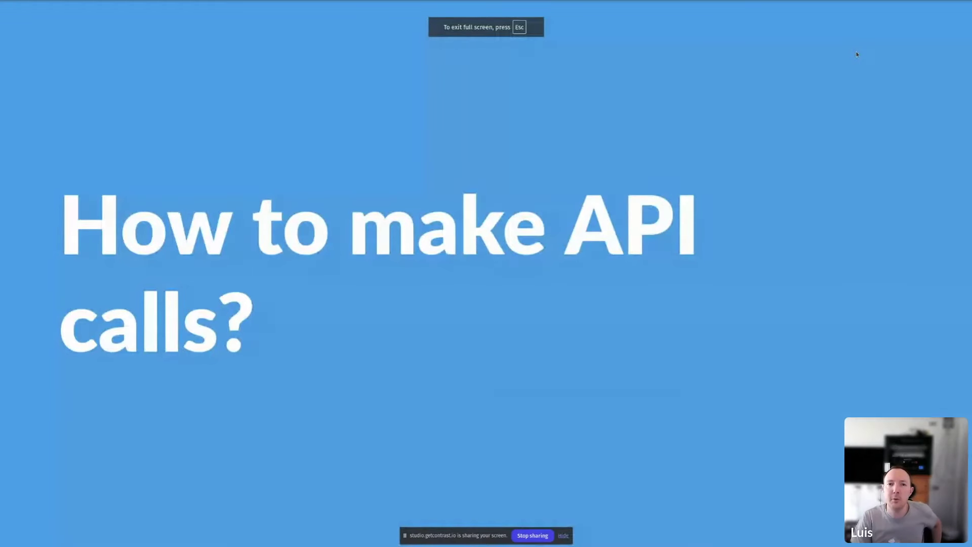
key("Right")
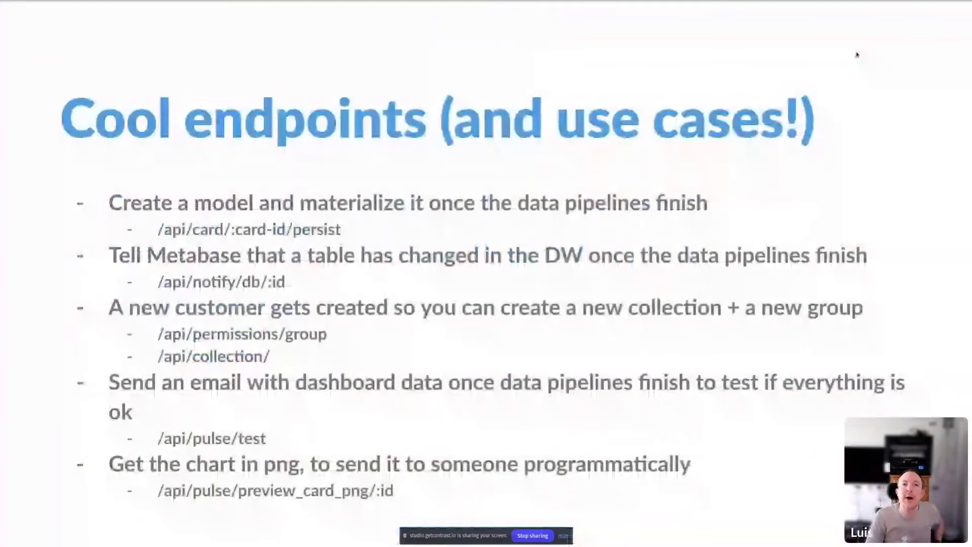